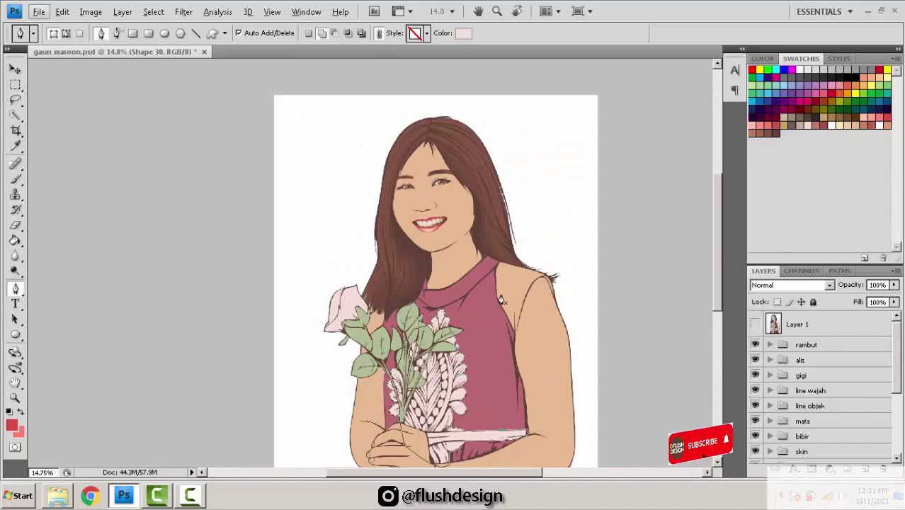
# Step: Examine the flat-coloured portrait from face close-up to full figure to judge where skin shading is needed
pyautogui.scroll(5, 431, 227)
pyautogui.scroll(5, 432, 247)
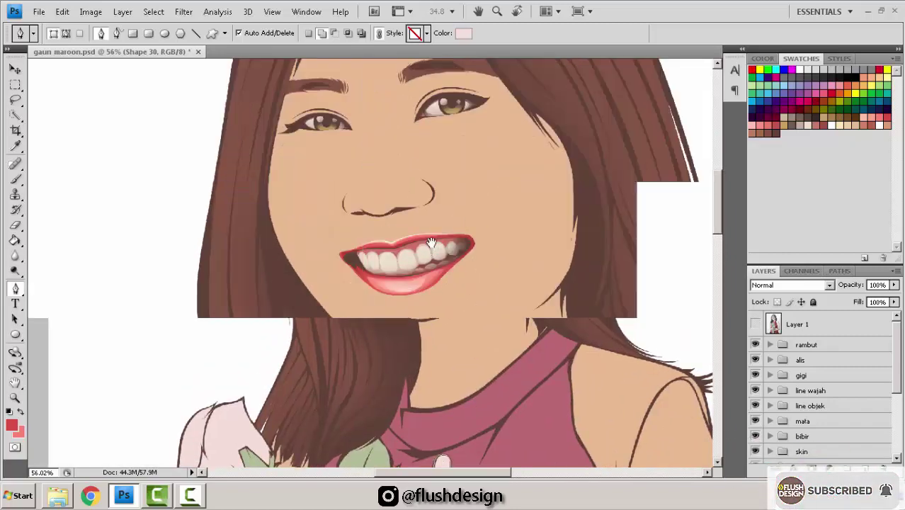
pyautogui.moveTo(430, 247); pyautogui.dragTo(454, 186)
pyautogui.scroll(3, 432, 211)
pyautogui.scroll(-6, 430, 214)
pyautogui.scroll(-2, 434, 213)
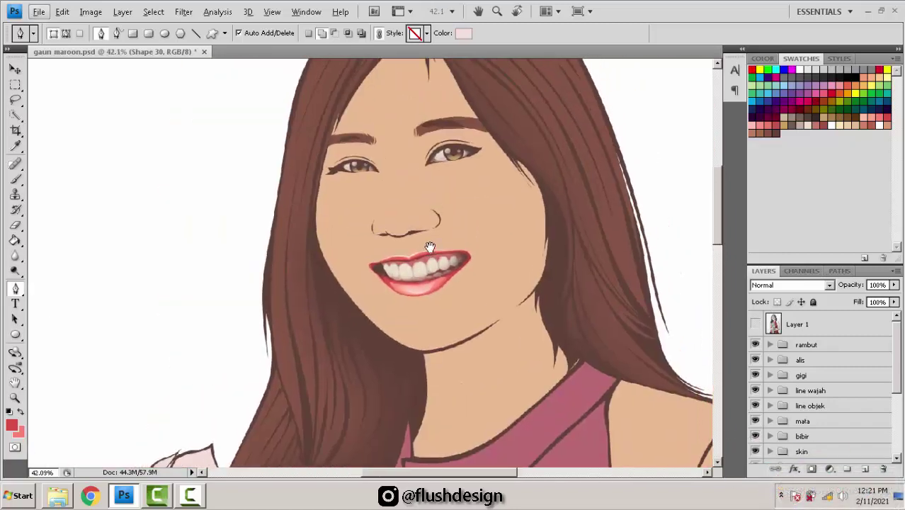
pyautogui.scroll(-2, 428, 245)
pyautogui.moveTo(436, 231); pyautogui.dragTo(434, 243)
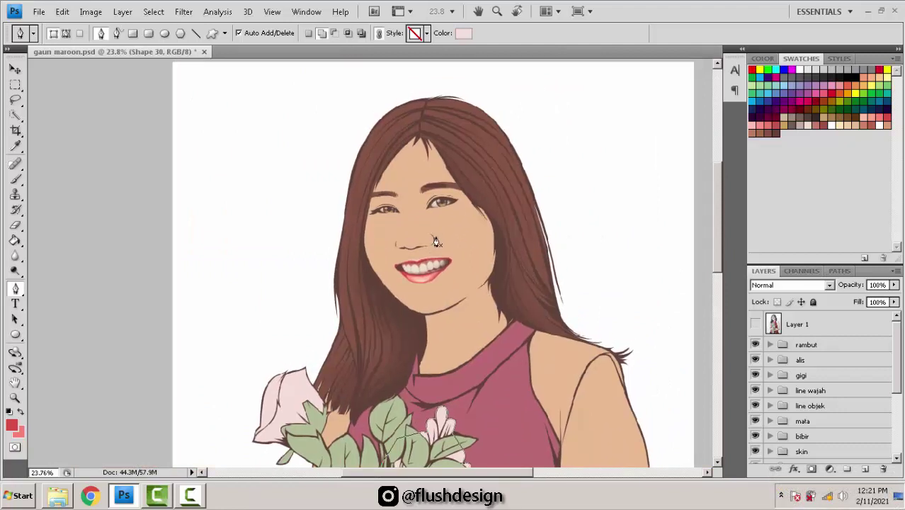
pyautogui.scroll(-2, 433, 244)
pyautogui.scroll(1, 416, 167)
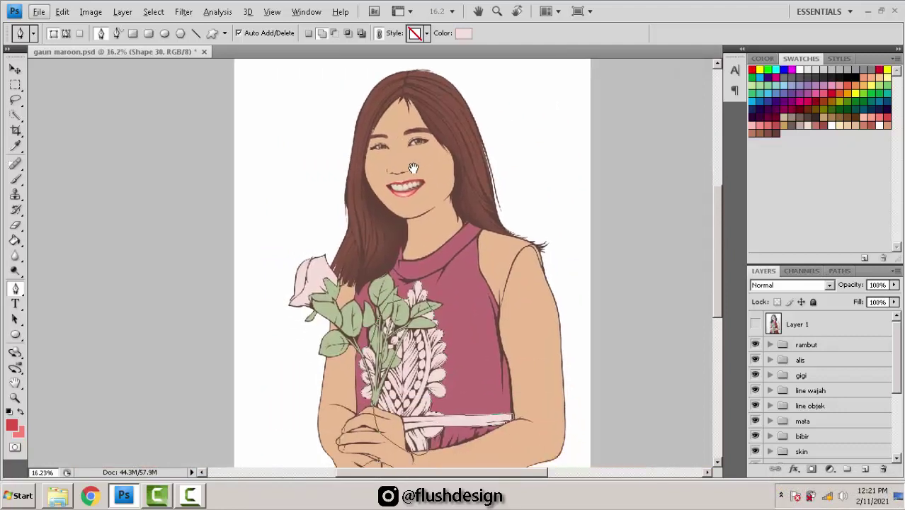
pyautogui.scroll(3, 417, 170)
pyautogui.scroll(-4, 417, 170)
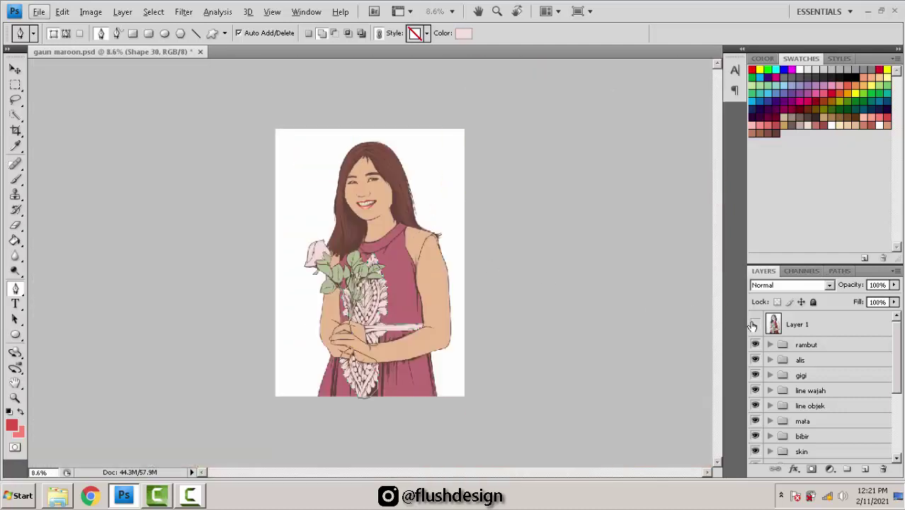
# Step: Compare the artwork with the reference photo in Layer 1 and inspect the unshaded face closely
pyautogui.click(755, 325)
pyautogui.click(755, 325)
pyautogui.scroll(3, 379, 202)
pyautogui.moveTo(370, 188); pyautogui.dragTo(388, 274)
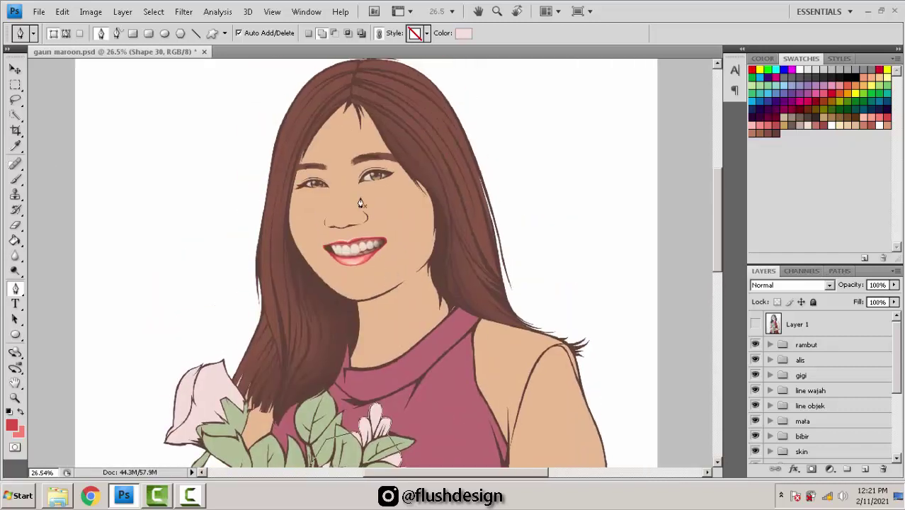
pyautogui.scroll(1, 362, 201)
pyautogui.moveTo(361, 185); pyautogui.dragTo(387, 259)
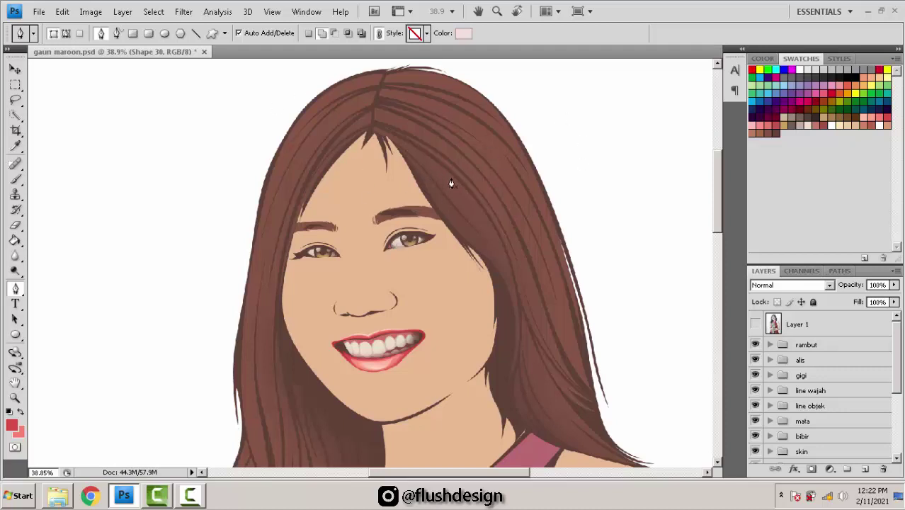
pyautogui.scroll(3, 394, 241)
pyautogui.moveTo(484, 240); pyautogui.dragTo(522, 246)
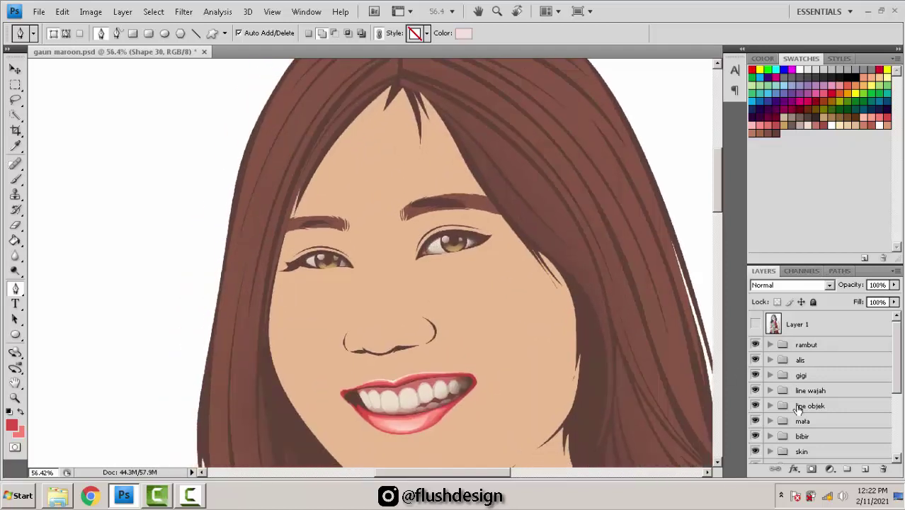
# Step: Collapse the motif group, expand the skin group and select its Shape 26 layer
pyautogui.scroll(-5, 799, 409)
pyautogui.click(771, 435)
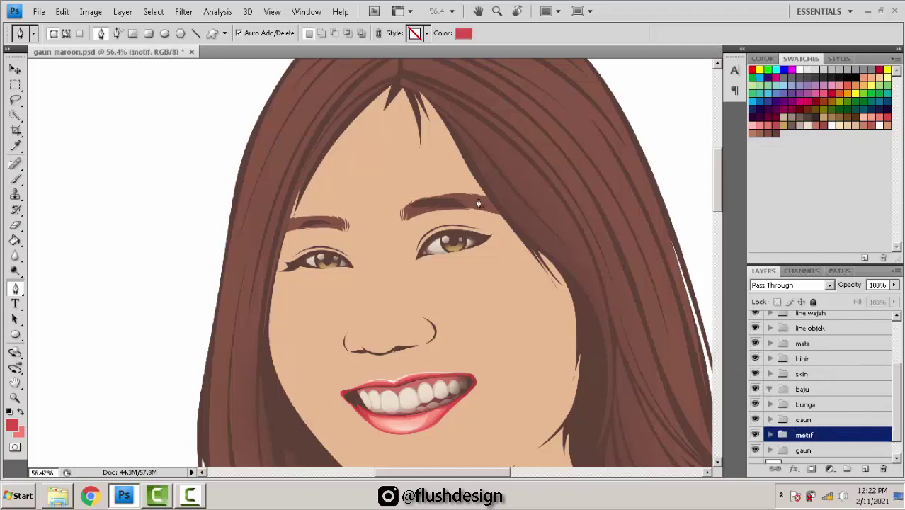
pyautogui.scroll(-2, 418, 297)
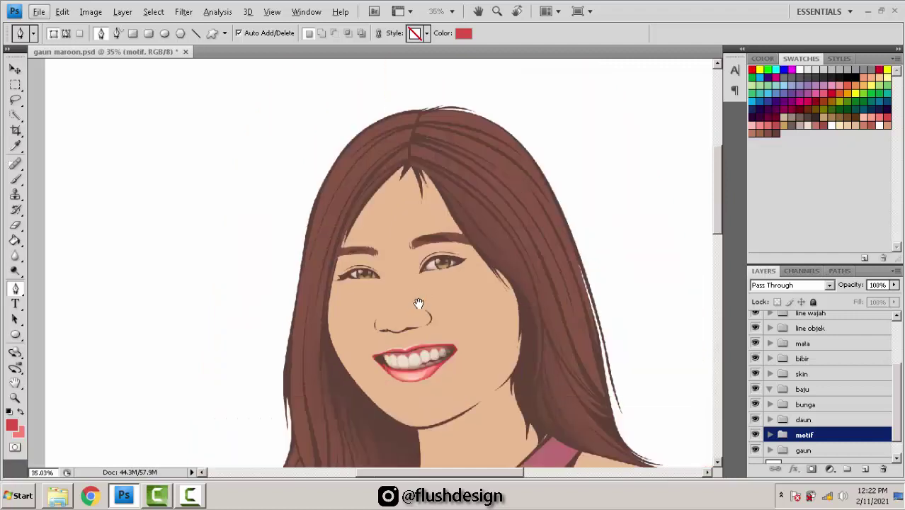
pyautogui.scroll(-3, 418, 297)
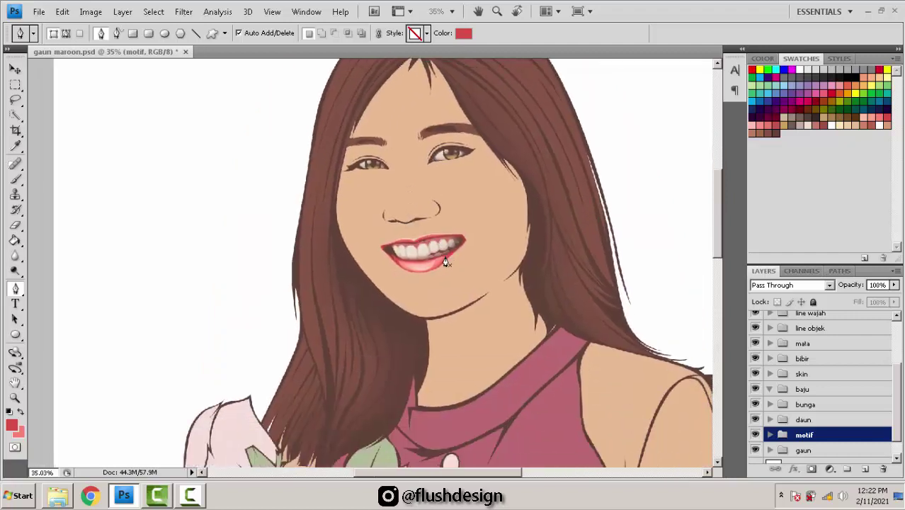
pyautogui.scroll(-3, 427, 276)
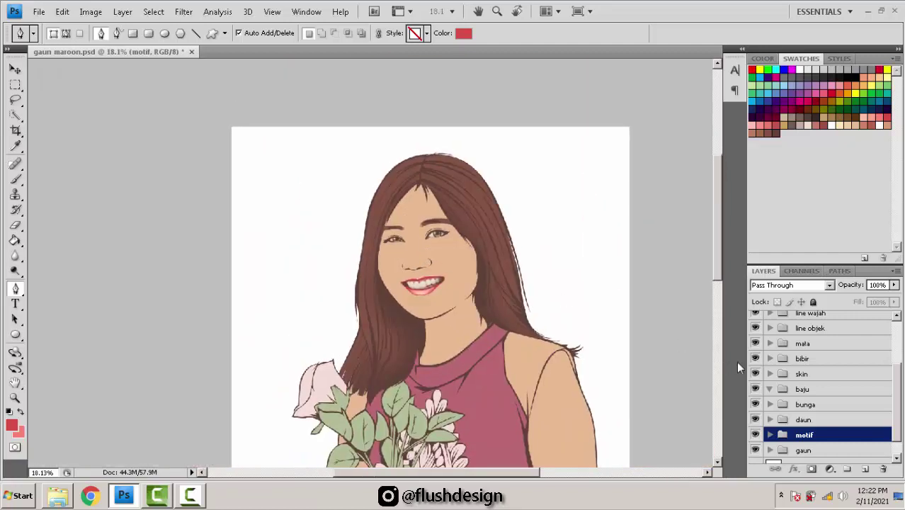
pyautogui.scroll(2, 784, 361)
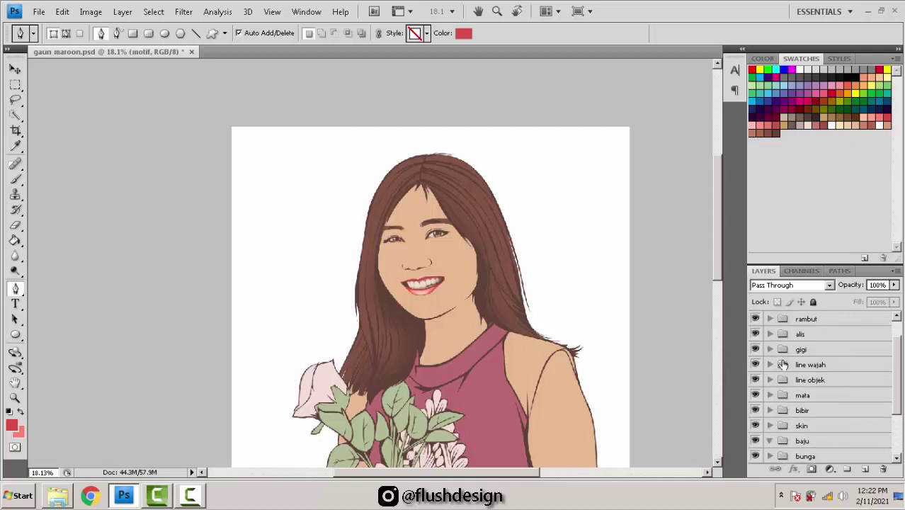
pyautogui.scroll(3, 431, 250)
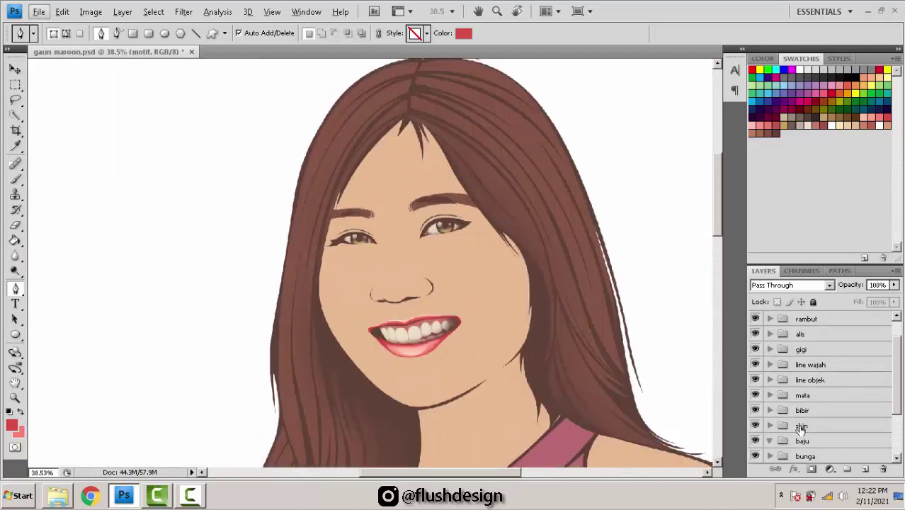
pyautogui.scroll(-2, 801, 426)
pyautogui.click(770, 375)
pyautogui.click(814, 397)
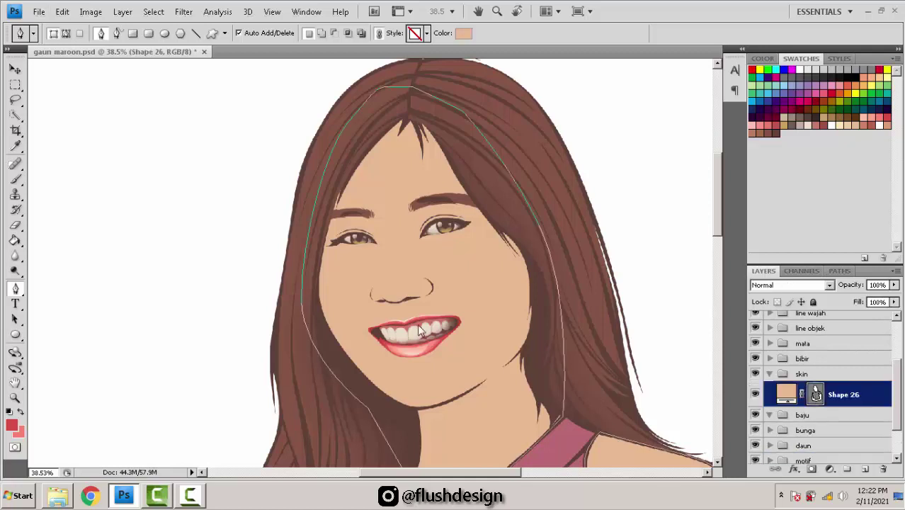
# Step: Set the foreground colour to the terracotta swatch and the background colour to the darker reddish-brown swatch for skin shading
pyautogui.moveTo(427, 320); pyautogui.dragTo(441, 294)
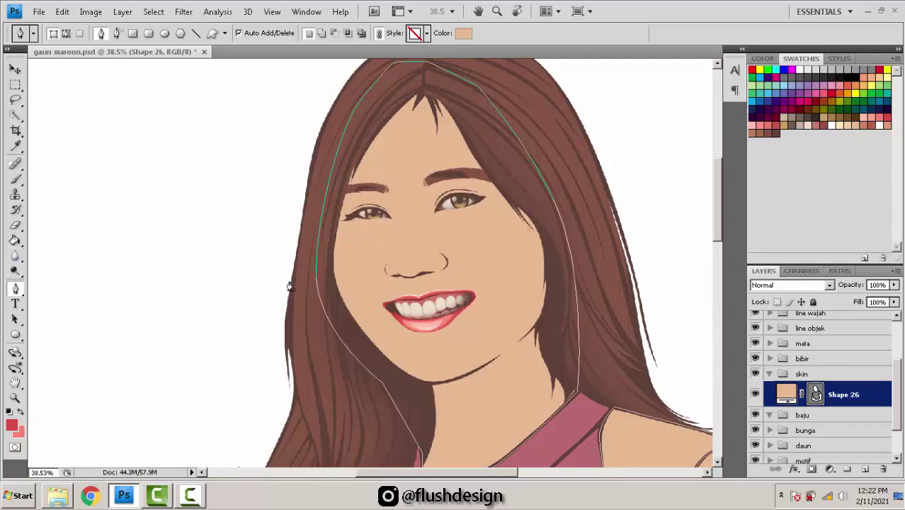
pyautogui.scroll(-4, 457, 296)
pyautogui.moveTo(454, 310); pyautogui.dragTo(448, 194)
pyautogui.moveTo(457, 270); pyautogui.dragTo(428, 199)
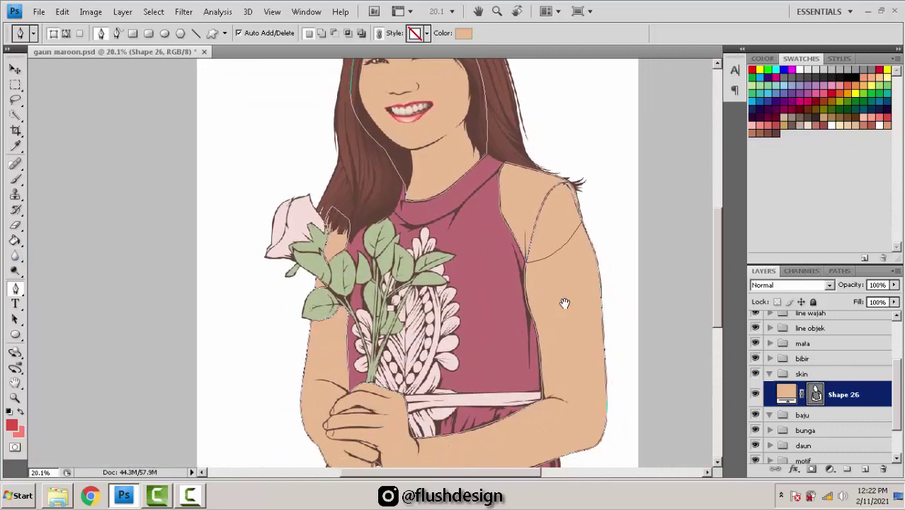
pyautogui.scroll(5, 465, 289)
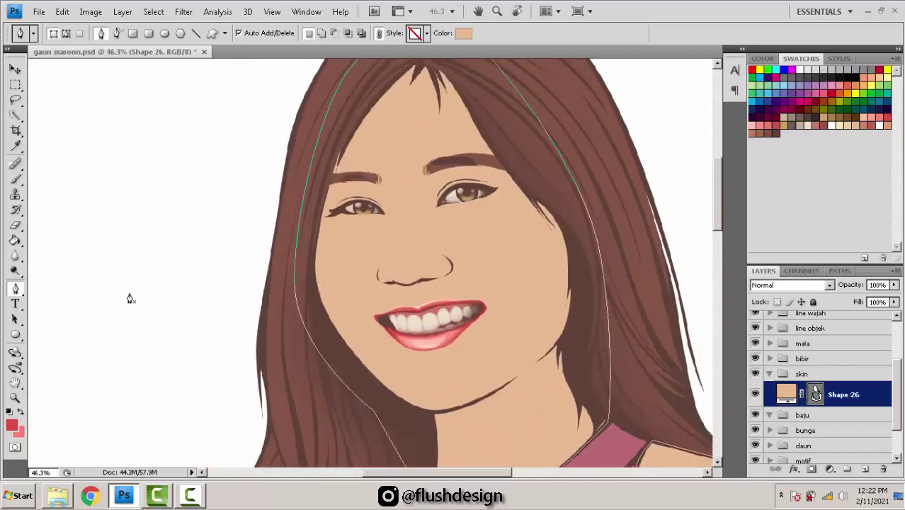
pyautogui.scroll(2, 415, 206)
pyautogui.click(12, 425)
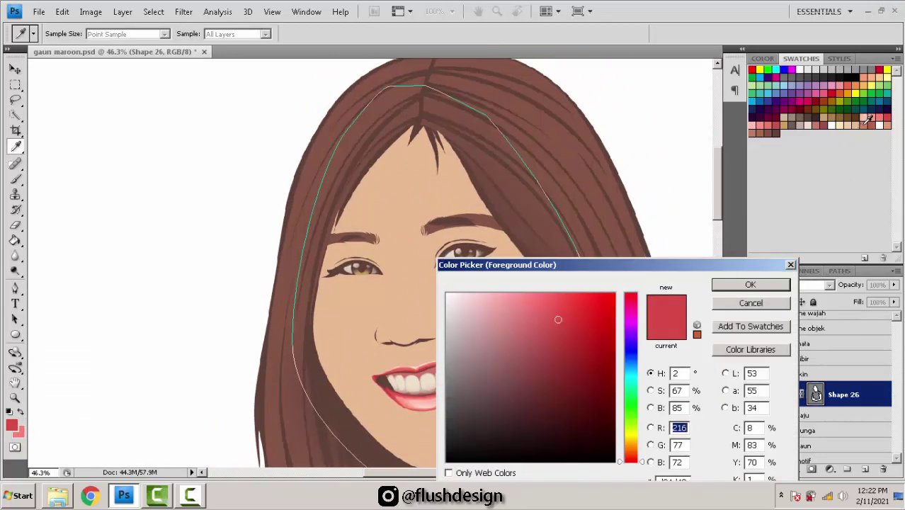
pyautogui.click(867, 121)
pyautogui.press('Return')
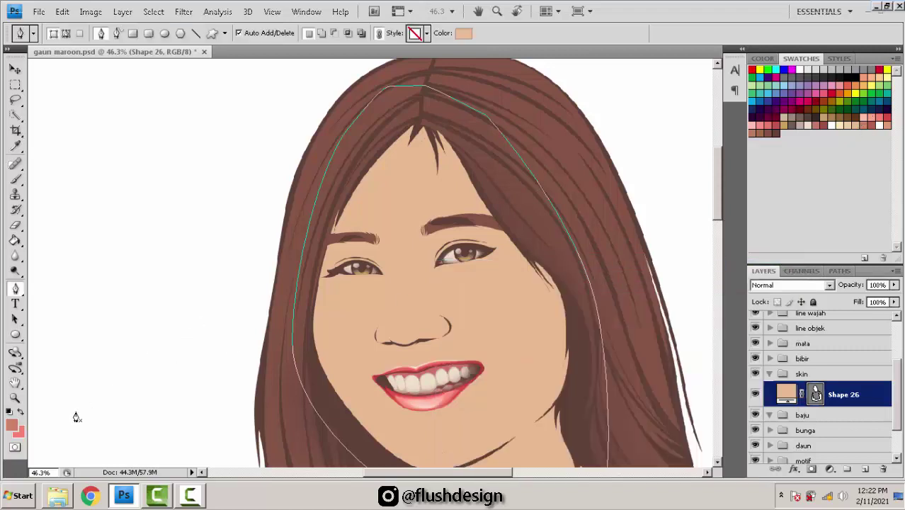
pyautogui.click(20, 433)
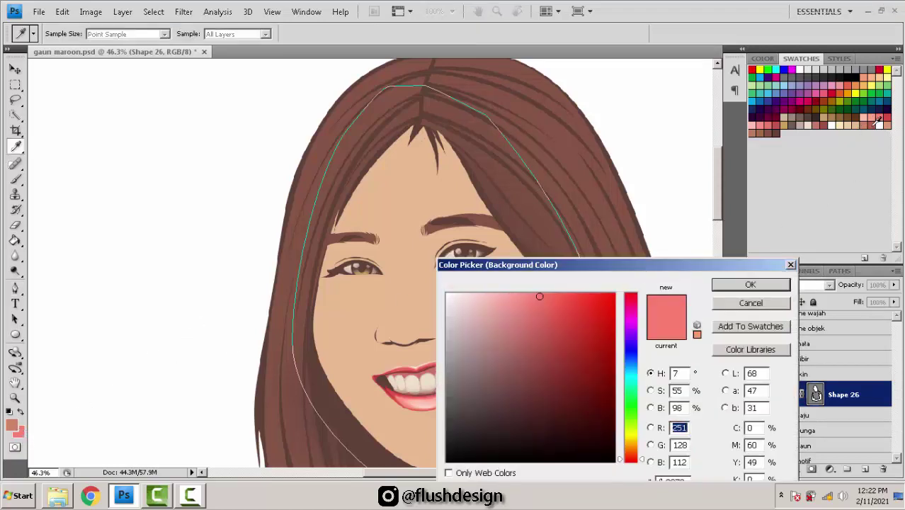
pyautogui.click(877, 122)
pyautogui.press('Return')
pyautogui.press('p')
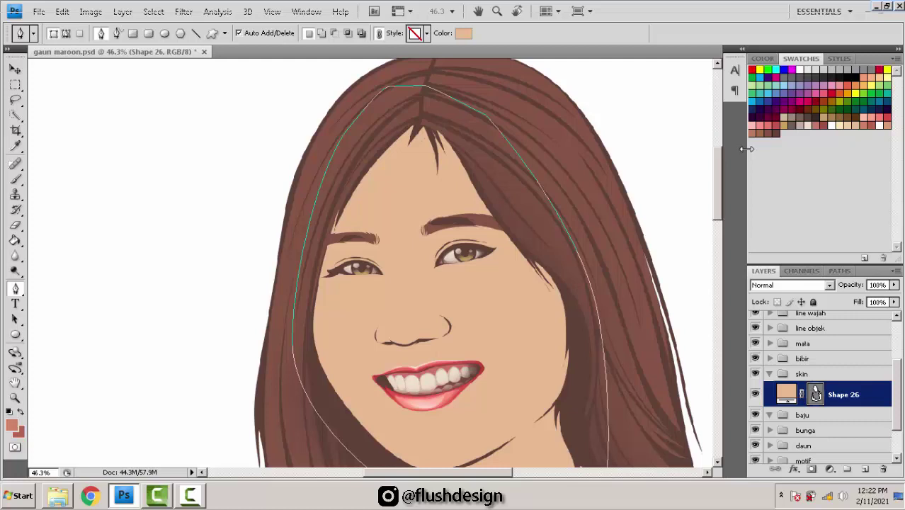
# Step: Show the reference photo in Layer 1 over the artwork, checking the face against the vector version
pyautogui.scroll(2, 763, 327)
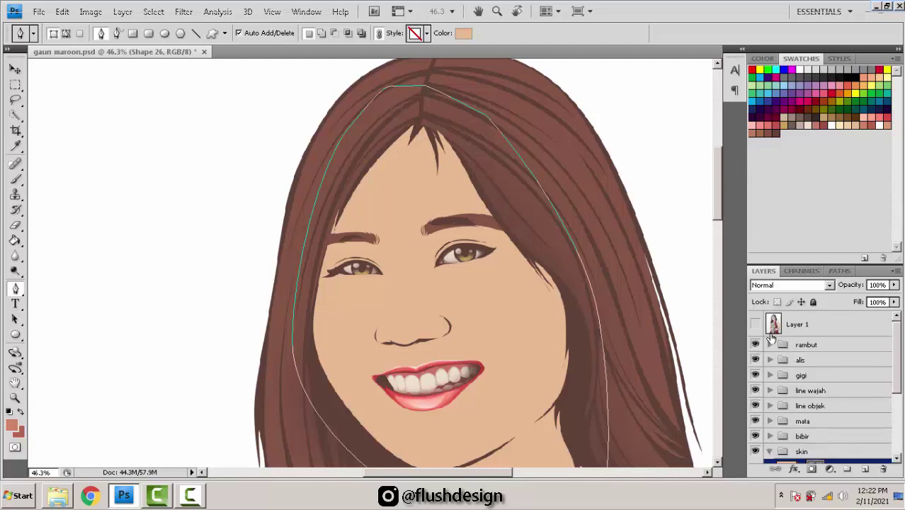
pyautogui.click(755, 323)
pyautogui.scroll(3, 440, 214)
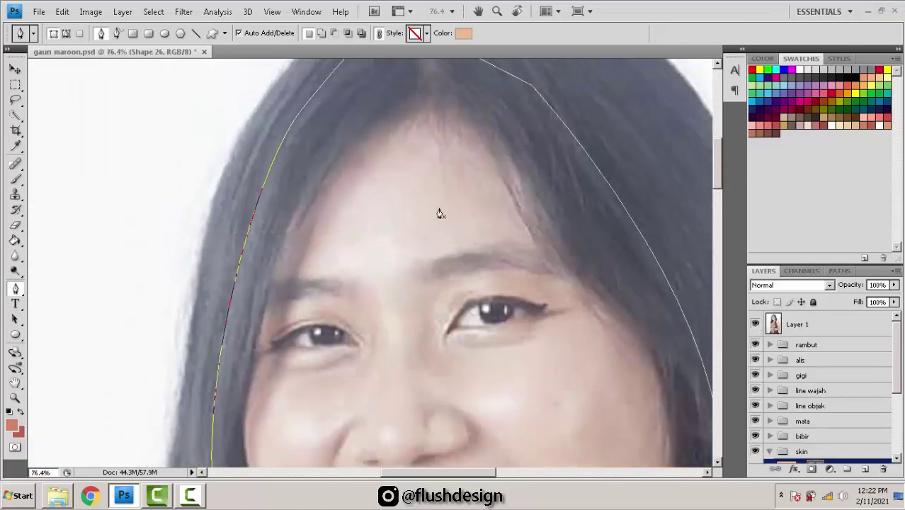
pyautogui.click(755, 324)
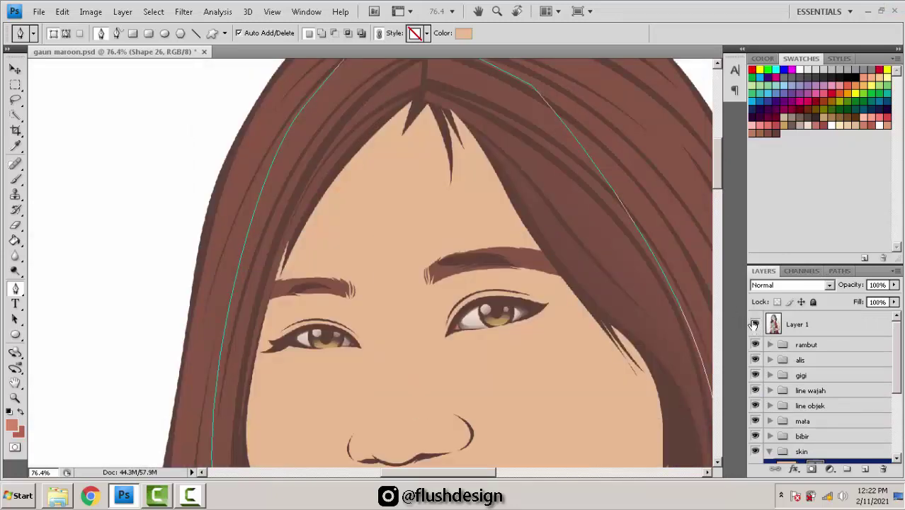
pyautogui.click(755, 324)
pyautogui.scroll(-2, 455, 272)
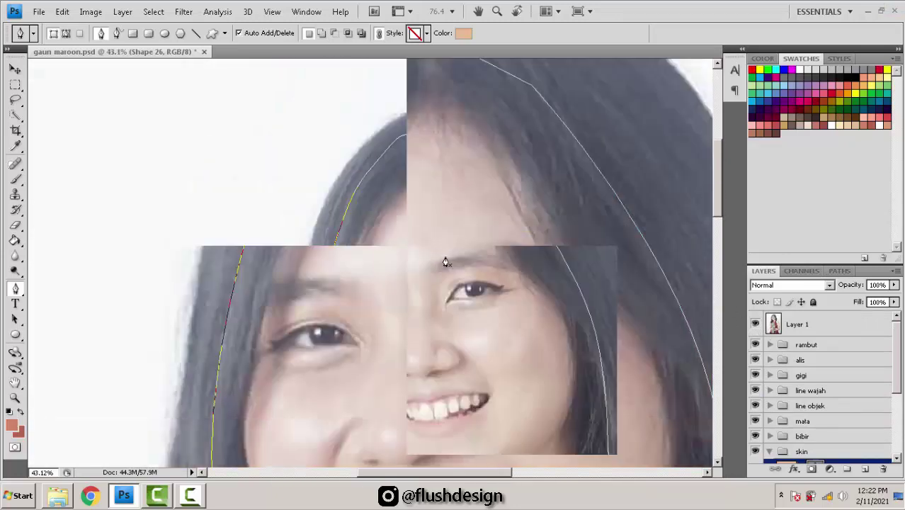
pyautogui.scroll(2, 406, 248)
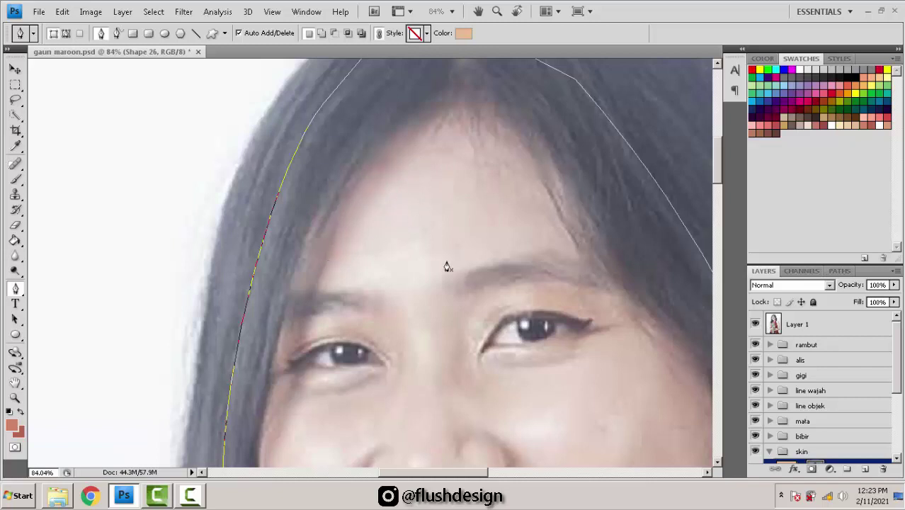
# Step: Examine the light and shadow areas on the photo's forehead, cheeks, chin and neck
pyautogui.scroll(-4, 446, 267)
pyautogui.moveTo(460, 326); pyautogui.dragTo(422, 174)
pyautogui.moveTo(461, 258); pyautogui.dragTo(472, 194)
pyautogui.scroll(-2, 482, 258)
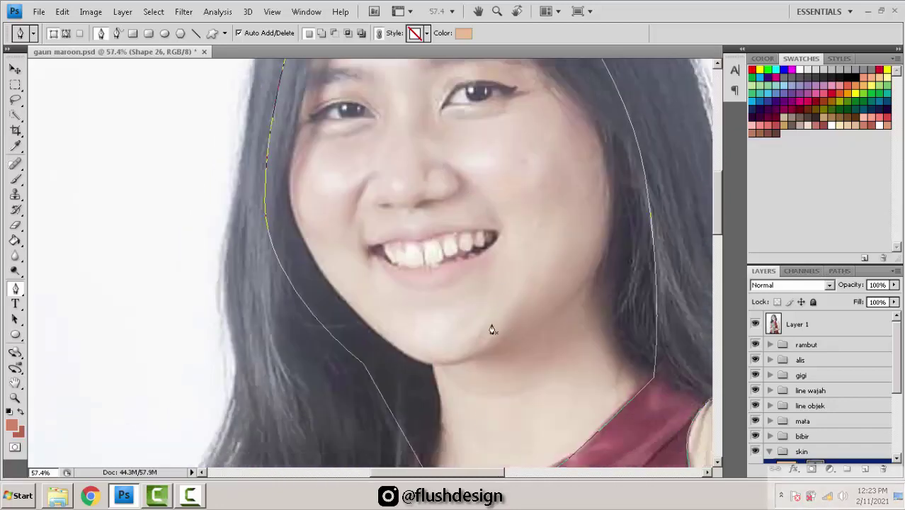
pyautogui.scroll(1, 467, 326)
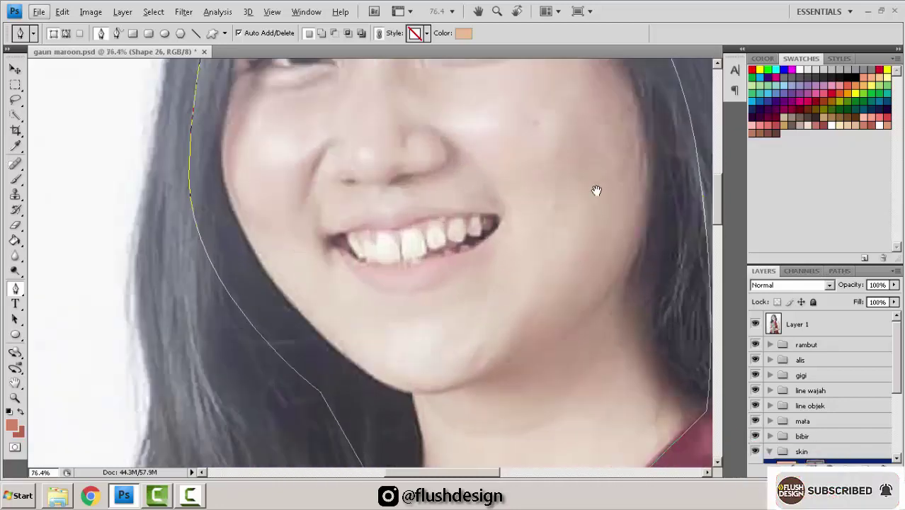
pyautogui.moveTo(599, 189); pyautogui.dragTo(583, 310)
pyautogui.moveTo(532, 131); pyautogui.dragTo(570, 270)
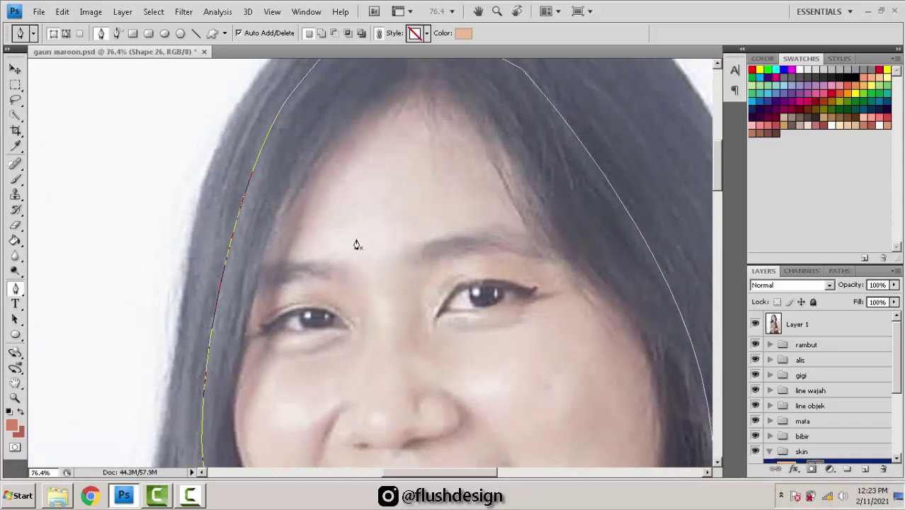
pyautogui.scroll(-5, 783, 384)
pyautogui.scroll(5, 783, 384)
pyautogui.scroll(2, 312, 205)
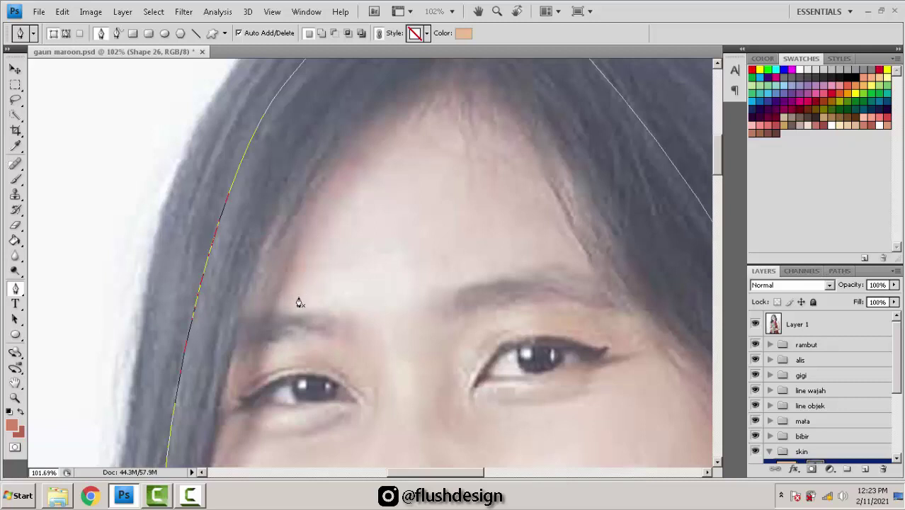
# Step: Start a Pen shape on the forehead, curving from above one eyebrow beneath the hairline to above the other eyebrow
pyautogui.click(292, 295)
pyautogui.moveTo(390, 223); pyautogui.dragTo(378, 243)
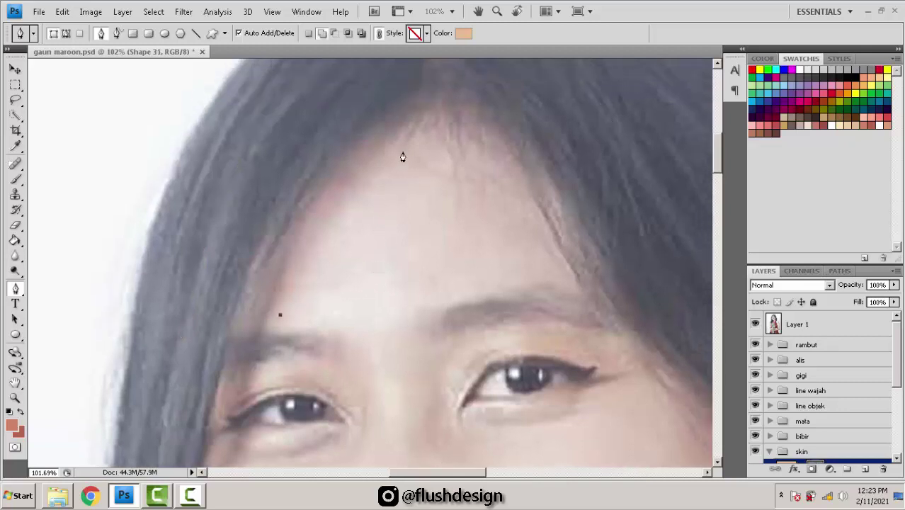
pyautogui.moveTo(417, 153); pyautogui.dragTo(500, 154)
pyautogui.hotkey('ctrl', 'z')
pyautogui.moveTo(439, 156); pyautogui.dragTo(524, 153)
pyautogui.hotkey('ctrl', 'z')
pyautogui.hotkey('ctrl', 'z')
pyautogui.moveTo(424, 159); pyautogui.dragTo(521, 144)
pyautogui.click(543, 271)
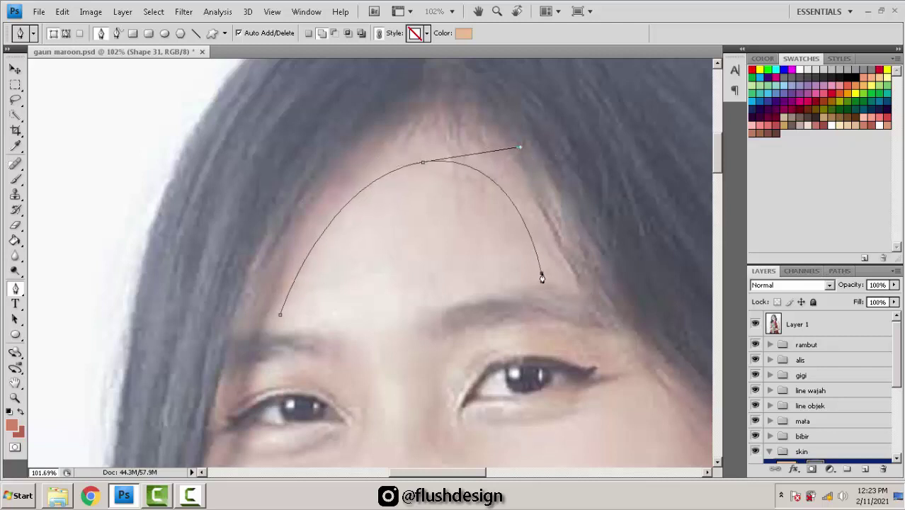
pyautogui.hotkey('ctrl', 'z')
pyautogui.click(544, 269)
# Step: Continue the shape's outline back across the forehead above the eyebrows and into the hair on the image's left side
pyautogui.moveTo(477, 269); pyautogui.dragTo(483, 243)
pyautogui.moveTo(438, 281); pyautogui.dragTo(421, 269)
pyautogui.hotkey('ctrl', 'z')
pyautogui.click(429, 266)
pyautogui.hotkey('ctrl', 'z')
pyautogui.hotkey('ctrl', 'z')
pyautogui.moveTo(345, 260); pyautogui.dragTo(298, 259)
pyautogui.moveTo(248, 272); pyautogui.dragTo(279, 238)
# Step: Continue the skin shape's outline down through the hair on the image's left side, past the cheek and jaw to neck level
pyautogui.moveTo(275, 343); pyautogui.dragTo(289, 194)
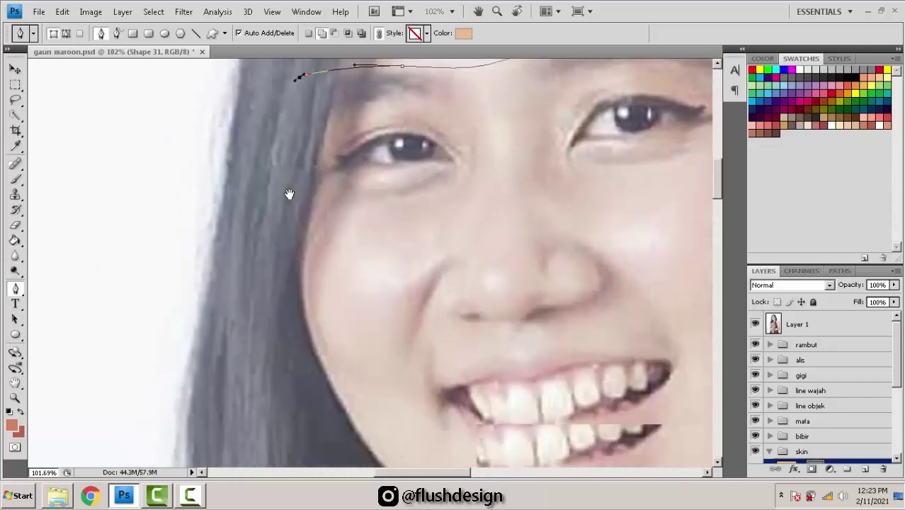
pyautogui.scroll(-3, 289, 173)
pyautogui.moveTo(280, 269); pyautogui.dragTo(324, 335)
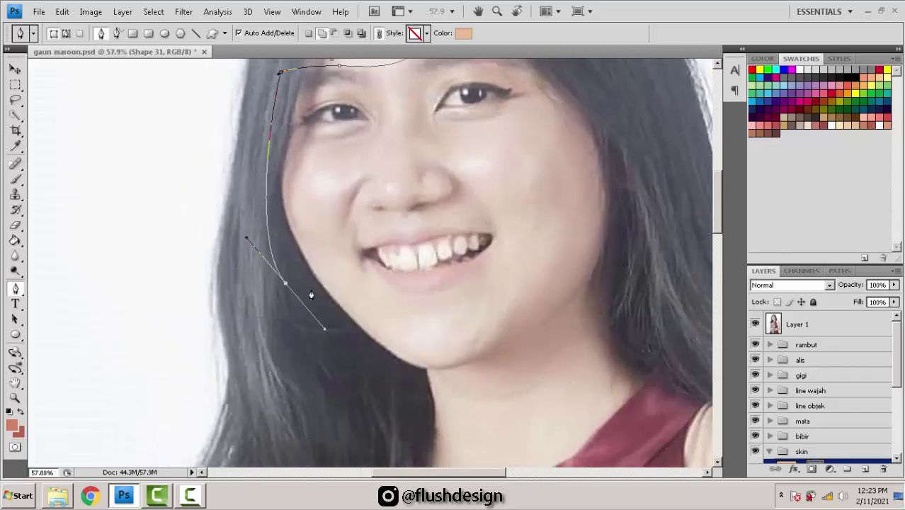
pyautogui.scroll(1, 333, 354)
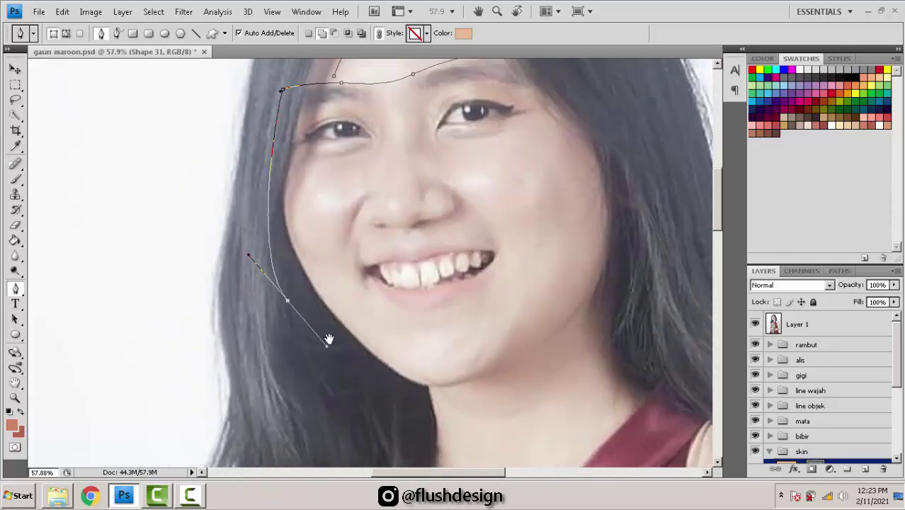
pyautogui.scroll(-6, 329, 357)
pyautogui.moveTo(309, 333); pyautogui.dragTo(349, 397)
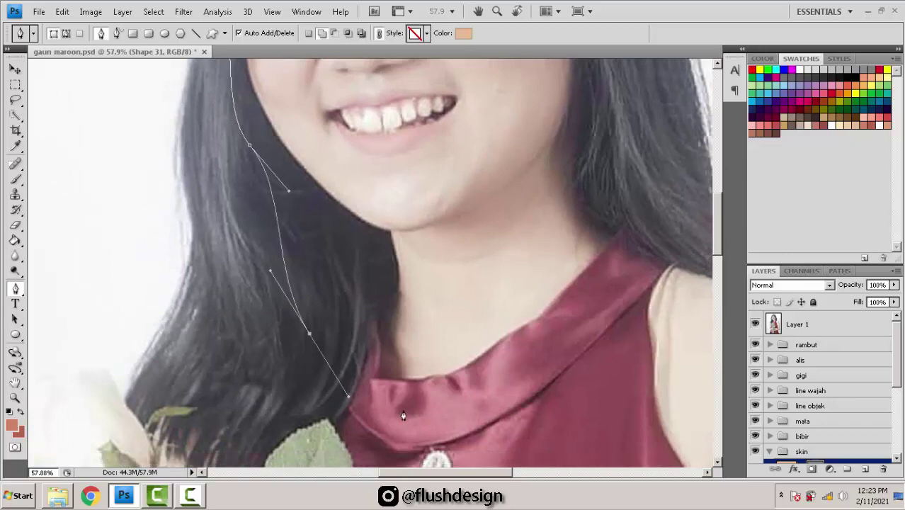
# Step: Carry the outline beneath the front neckline onto the dress collar and up to a corner on the collar's edge
pyautogui.scroll(4, 403, 416)
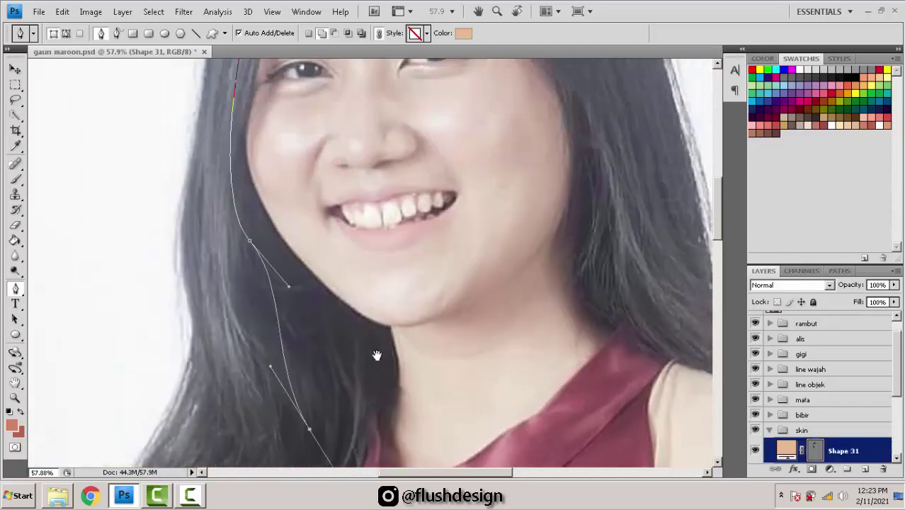
pyautogui.scroll(-5, 375, 355)
pyautogui.scroll(1, 390, 352)
pyautogui.moveTo(423, 348); pyautogui.dragTo(473, 346)
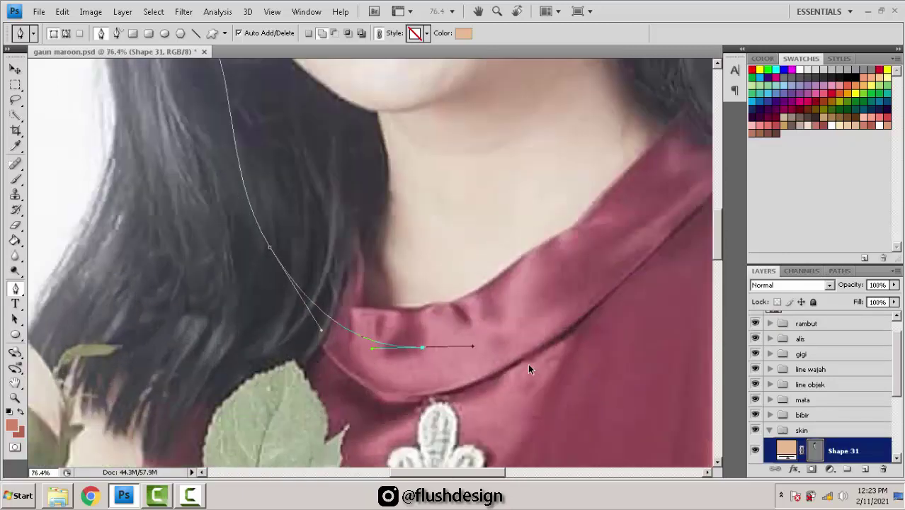
pyautogui.click(513, 277)
pyautogui.scroll(1, 437, 308)
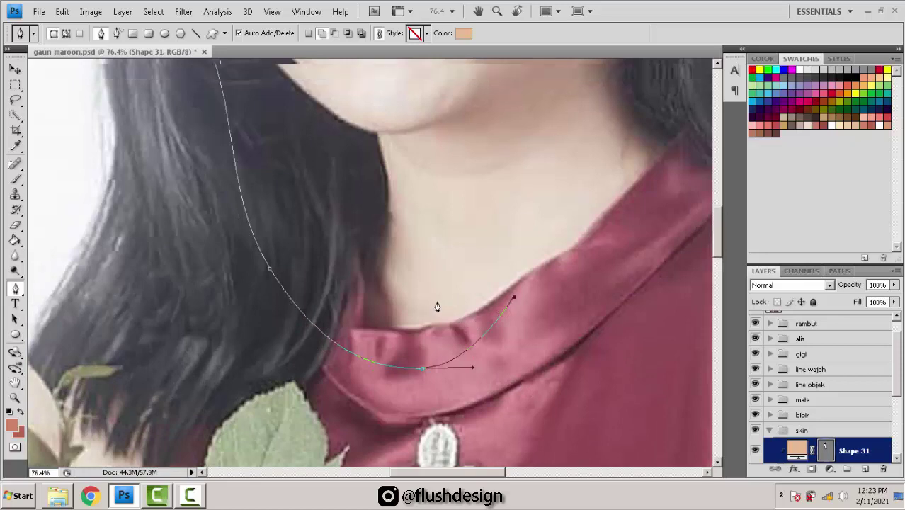
# Step: Trace the outline back along the neckline and up the image-left side of the neck to just below the chin
pyautogui.moveTo(416, 327); pyautogui.dragTo(367, 323)
pyautogui.hotkey('ctrl', 'z')
pyautogui.moveTo(447, 323); pyautogui.dragTo(407, 302)
pyautogui.click(397, 323)
pyautogui.scroll(4, 401, 318)
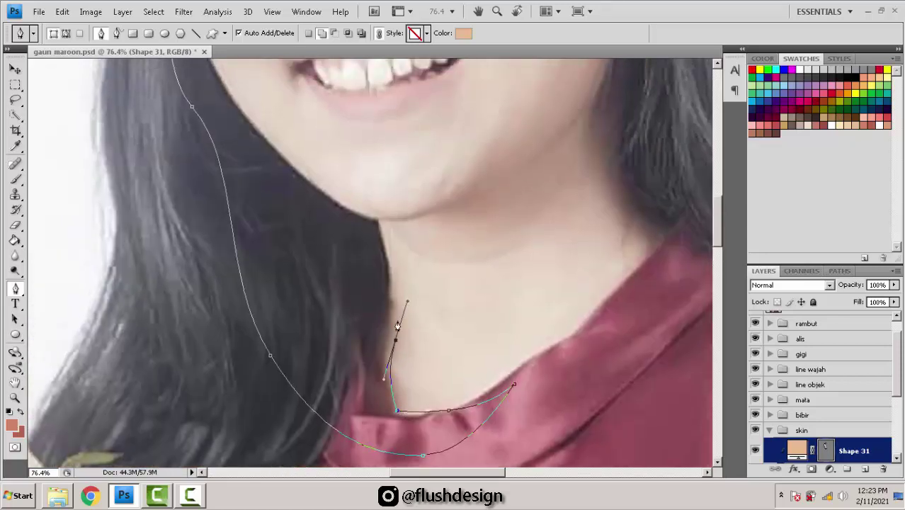
pyautogui.moveTo(386, 229); pyautogui.dragTo(375, 198)
# Step: Trace the shadow edge beneath the chin up to a point near the jaw, then double back to a corner on the neck
pyautogui.moveTo(473, 198); pyautogui.dragTo(459, 301)
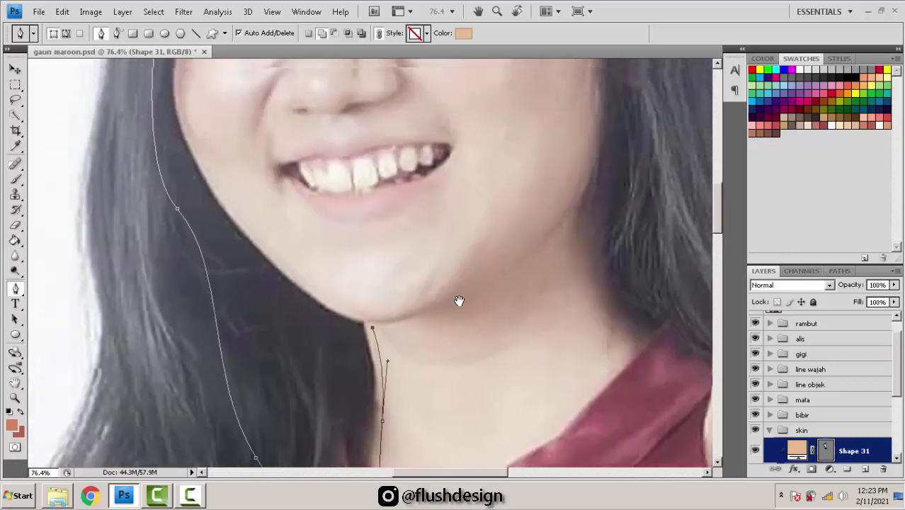
pyautogui.moveTo(426, 330); pyautogui.dragTo(424, 313)
pyautogui.moveTo(477, 352); pyautogui.dragTo(522, 348)
pyautogui.moveTo(560, 293); pyautogui.dragTo(568, 291)
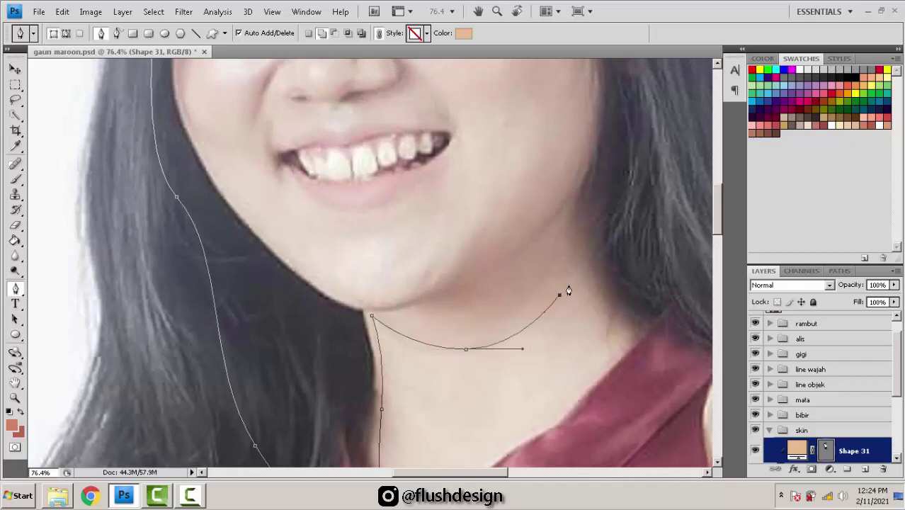
pyautogui.hotkey('ctrl', 'z')
pyautogui.click(568, 285)
pyautogui.moveTo(522, 348); pyautogui.dragTo(478, 358)
pyautogui.keyDown('alt'); pyautogui.click(507, 344); pyautogui.keyUp('alt')
# Step: Continue the neck shadow's edge across to the collar on the image's right, then return down the neckline over the dress
pyautogui.moveTo(588, 333); pyautogui.dragTo(505, 302)
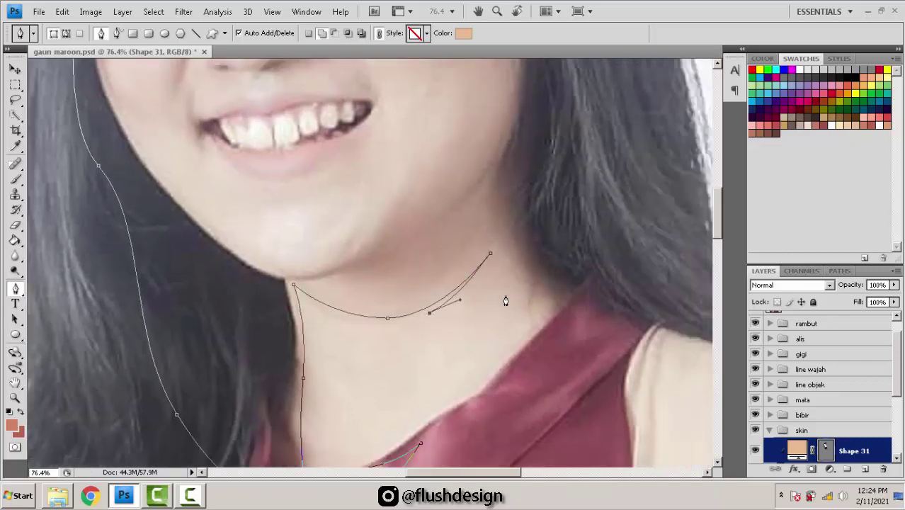
pyautogui.moveTo(497, 305); pyautogui.dragTo(608, 256)
pyautogui.click(552, 308)
pyautogui.moveTo(538, 319); pyautogui.dragTo(584, 340)
pyautogui.hotkey('ctrl', 'z')
pyautogui.click(491, 369)
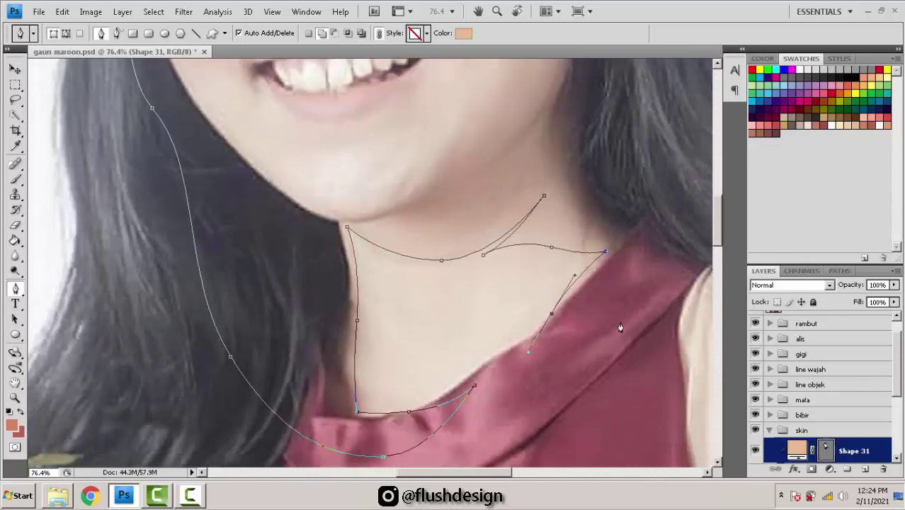
pyautogui.moveTo(544, 444); pyautogui.dragTo(543, 381)
pyautogui.moveTo(643, 261); pyautogui.dragTo(550, 363)
# Step: Extend the outline around the hair on the image's right side and over the head to the hair on the left
pyautogui.scroll(-4, 550, 365)
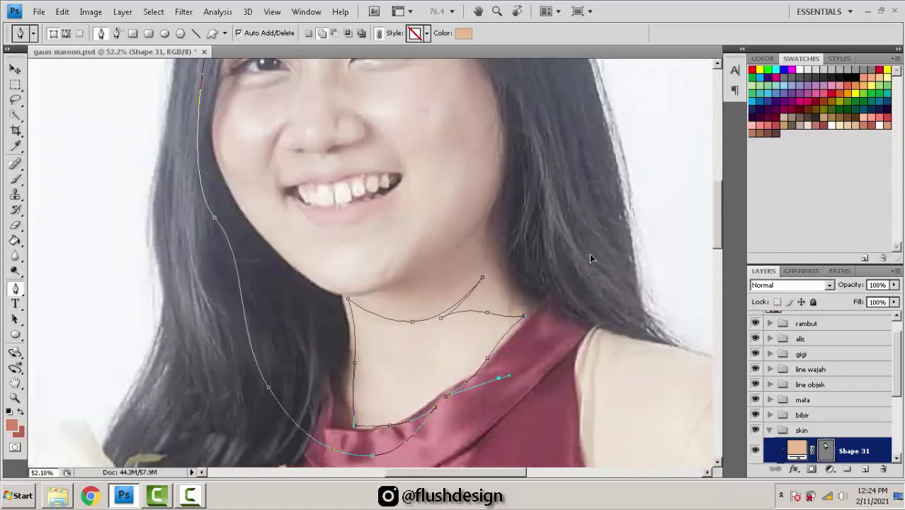
pyautogui.moveTo(571, 324); pyautogui.dragTo(590, 257)
pyautogui.moveTo(575, 294); pyautogui.dragTo(578, 313)
pyautogui.moveTo(557, 223); pyautogui.dragTo(527, 165)
pyautogui.scroll(3, 561, 255)
pyautogui.moveTo(439, 122); pyautogui.dragTo(571, 294)
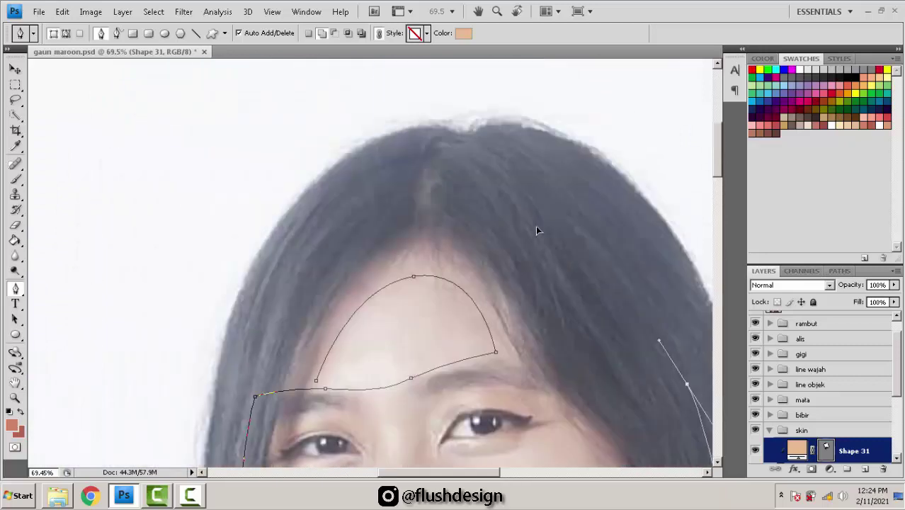
pyautogui.moveTo(541, 232); pyautogui.dragTo(519, 211)
pyautogui.moveTo(331, 238); pyautogui.dragTo(282, 186)
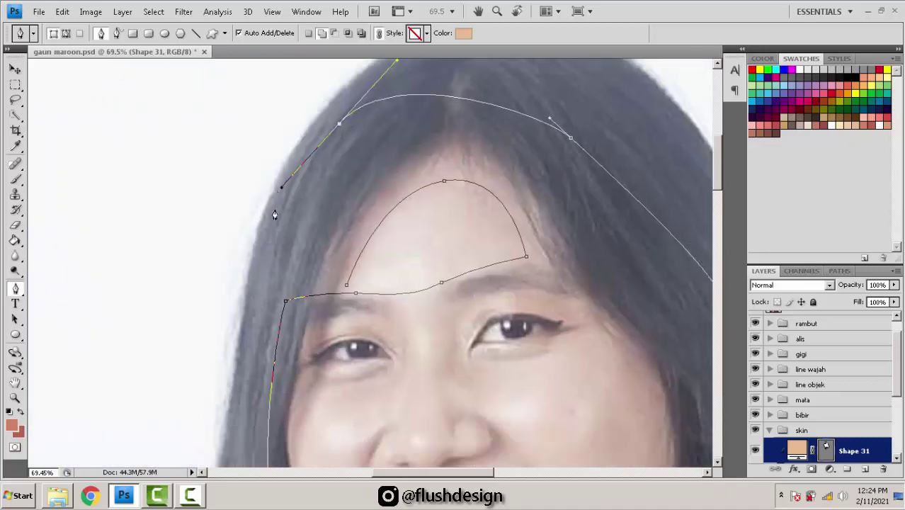
# Step: Bring the outline down through the left-hand hair to the temple and close the shape at the forehead's starting point
pyautogui.moveTo(278, 260); pyautogui.dragTo(277, 265)
pyautogui.scroll(4, 303, 290)
pyautogui.click(289, 291)
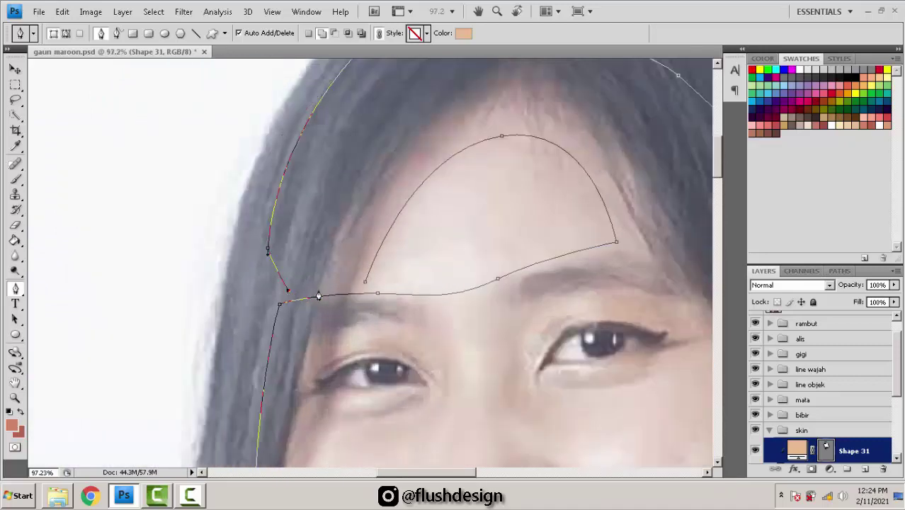
pyautogui.click(365, 284)
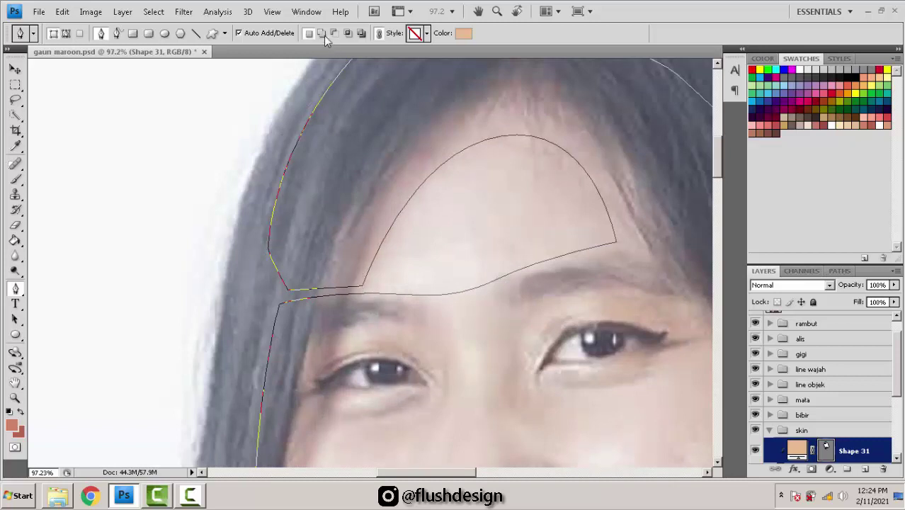
# Step: Add a small closed shape over the gap at the image-left temple, joining the forehead's edge, brow end and hair
pyautogui.scroll(2, 370, 277)
pyautogui.moveTo(354, 326); pyautogui.dragTo(352, 346)
pyautogui.moveTo(266, 344); pyautogui.dragTo(258, 341)
pyautogui.moveTo(245, 316); pyautogui.dragTo(245, 303)
pyautogui.moveTo(252, 278); pyautogui.dragTo(261, 268)
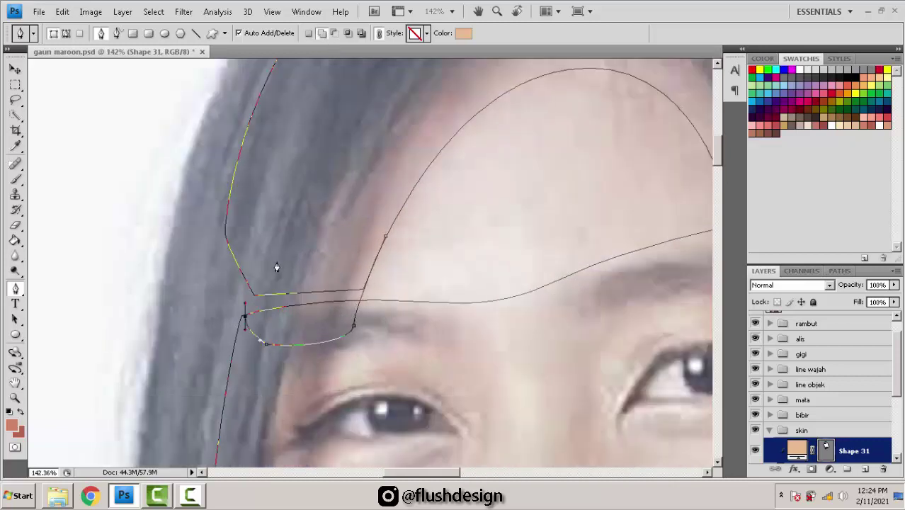
pyautogui.click(385, 241)
# Step: Hide the reference photo in Layer 1 and recolor Shape 31 with the reddish-brown foreground color
pyautogui.scroll(-2, 429, 245)
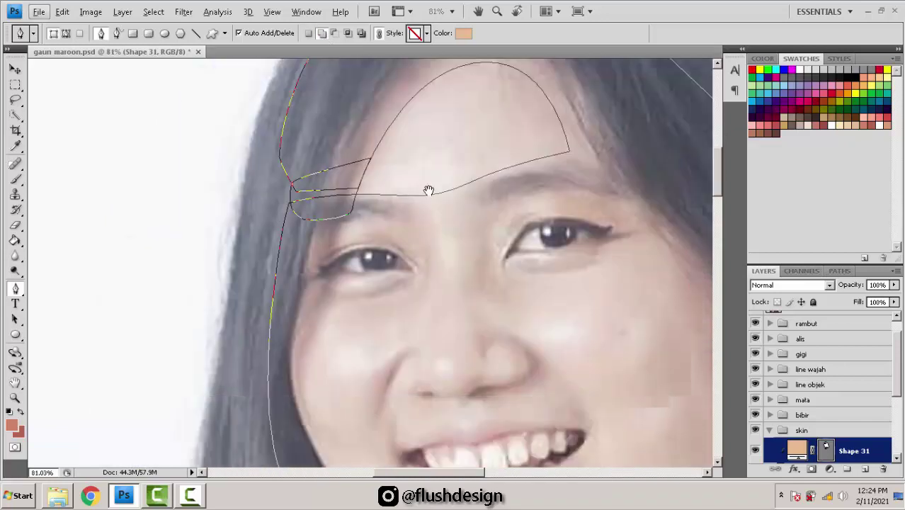
pyautogui.scroll(-2, 429, 188)
pyautogui.scroll(2, 792, 396)
pyautogui.click(755, 324)
pyautogui.scroll(-5, 793, 354)
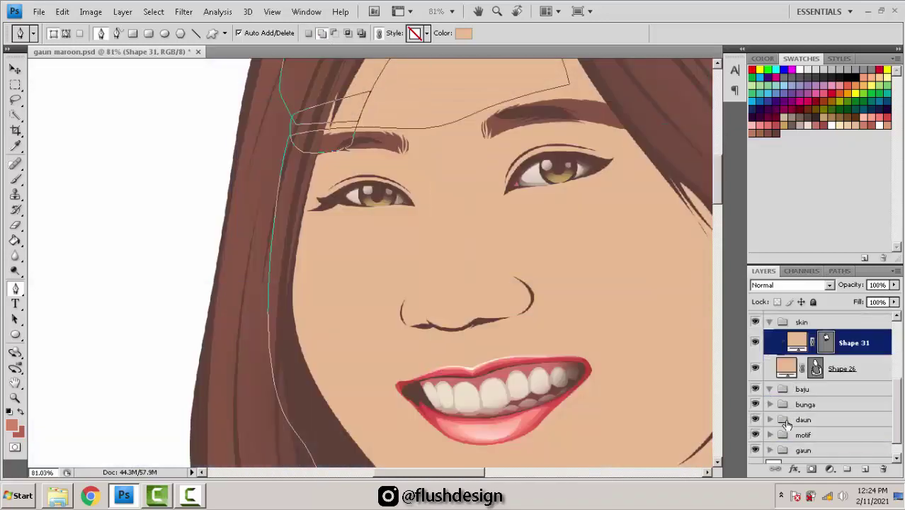
pyautogui.doubleClick(795, 349)
pyautogui.click(531, 323)
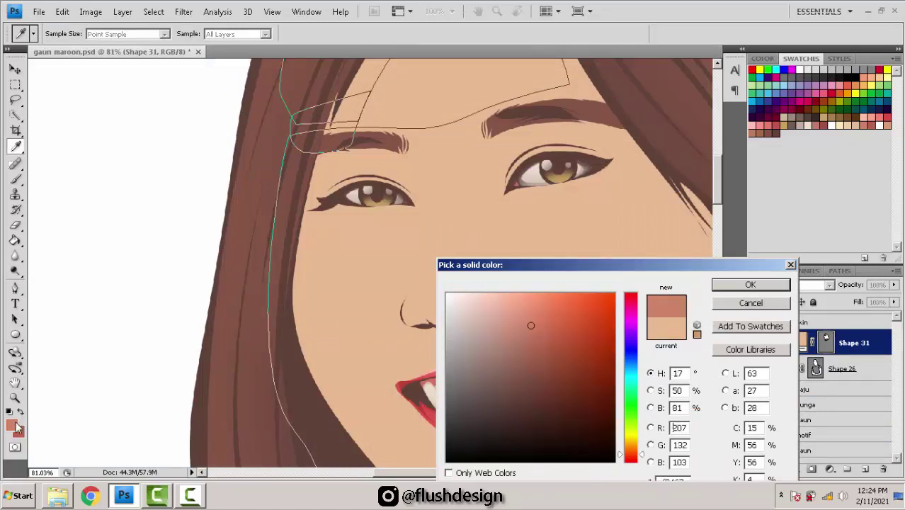
pyautogui.press('Return')
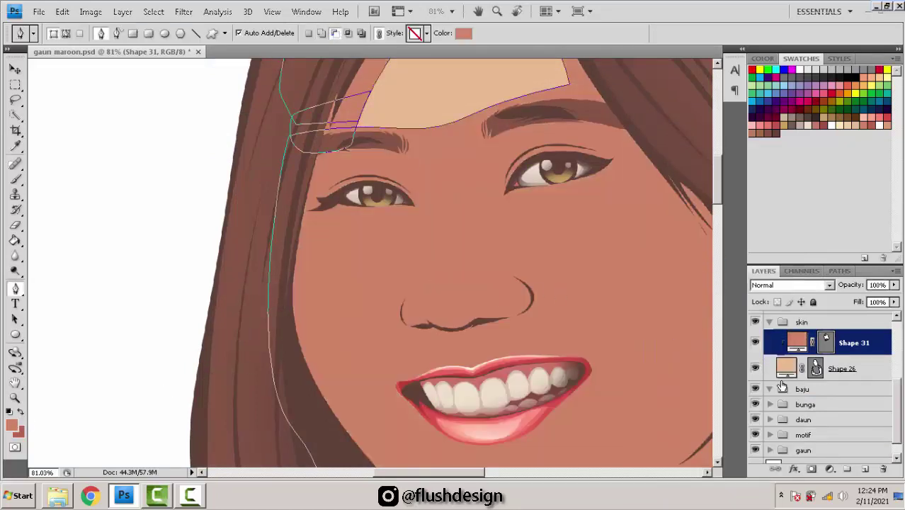
# Step: Show the reference photo and subtract a long rounded highlight shape along the nose bridge from the brow area to the nose tip
pyautogui.scroll(5, 779, 385)
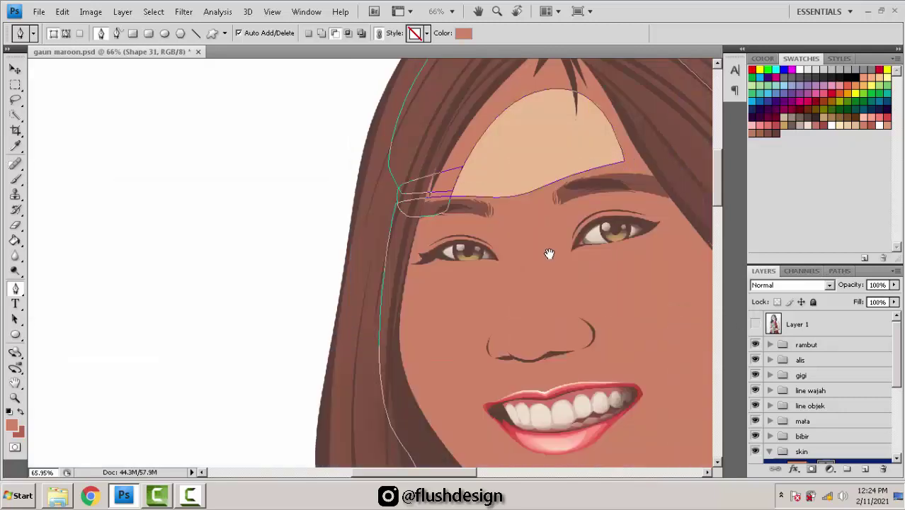
pyautogui.moveTo(549, 256); pyautogui.dragTo(500, 266)
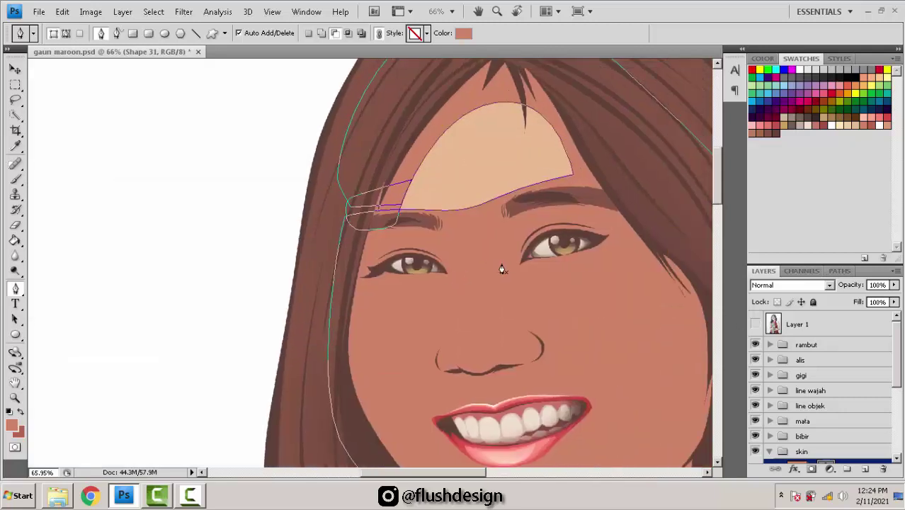
pyautogui.scroll(3, 516, 286)
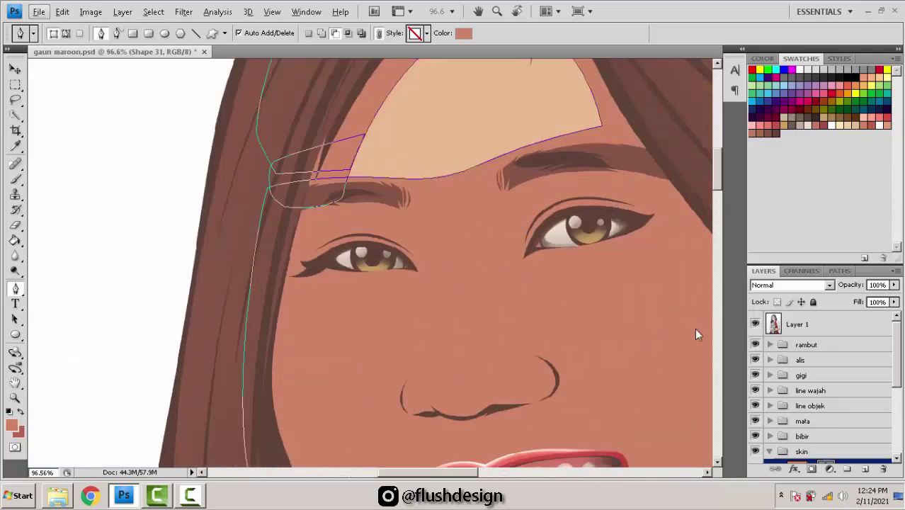
pyautogui.scroll(1, 461, 311)
pyautogui.moveTo(470, 273); pyautogui.dragTo(475, 244)
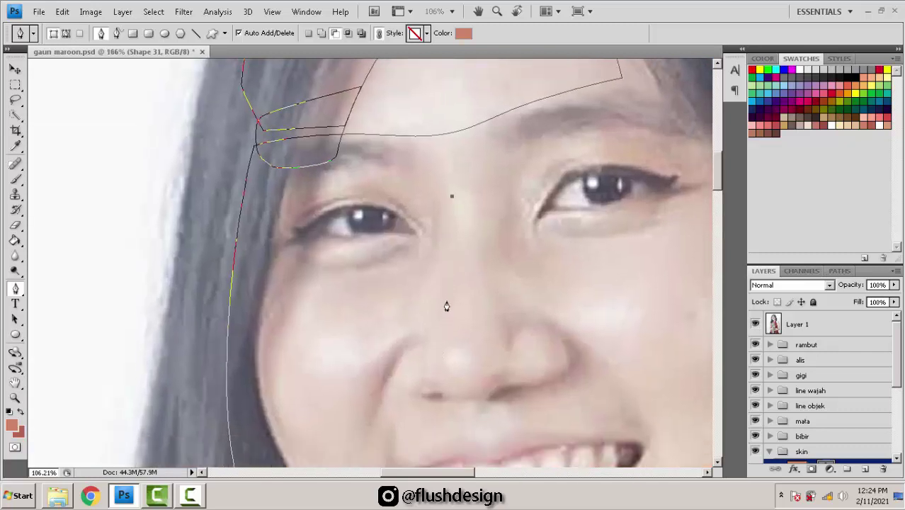
pyautogui.moveTo(446, 304); pyautogui.dragTo(433, 358)
pyautogui.moveTo(468, 389); pyautogui.dragTo(501, 395)
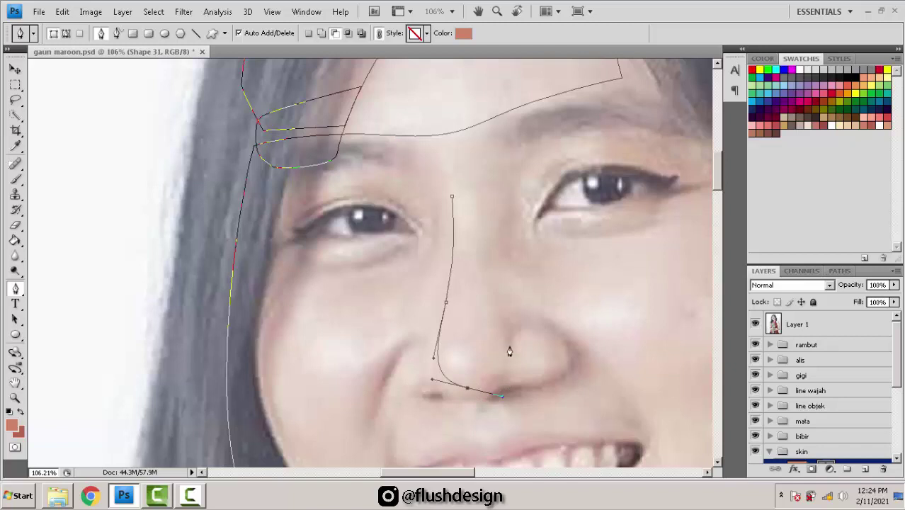
pyautogui.moveTo(494, 298); pyautogui.dragTo(488, 253)
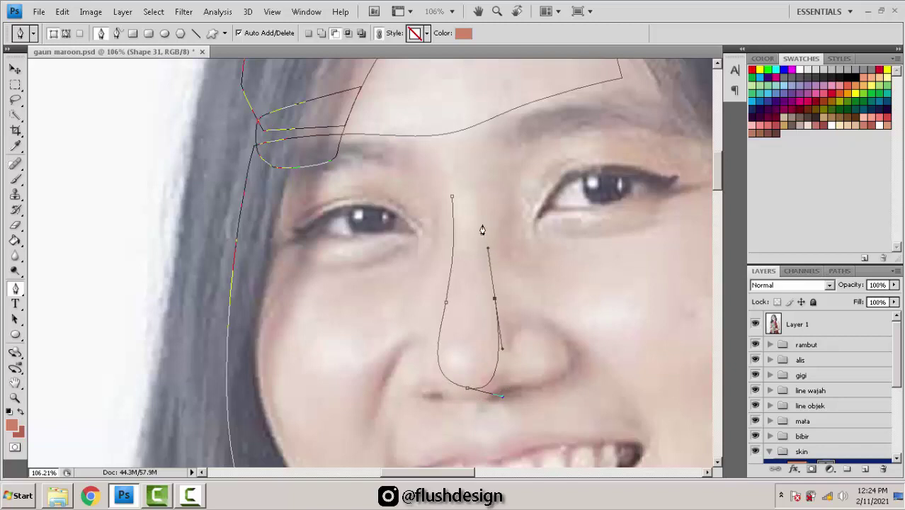
pyautogui.moveTo(452, 197); pyautogui.dragTo(410, 200)
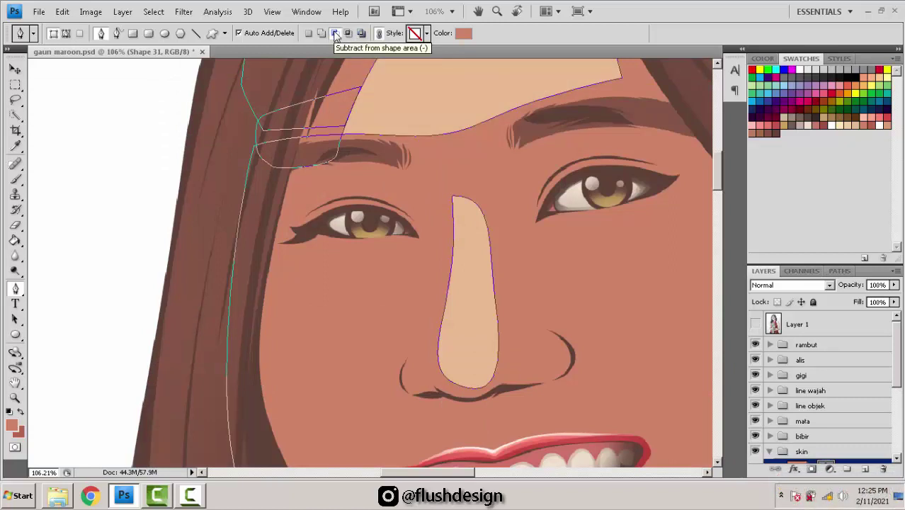
# Step: Keep the subtract shape mode and raise the bottom curve of the nose highlight slightly at the nose tip
pyautogui.click(336, 33)
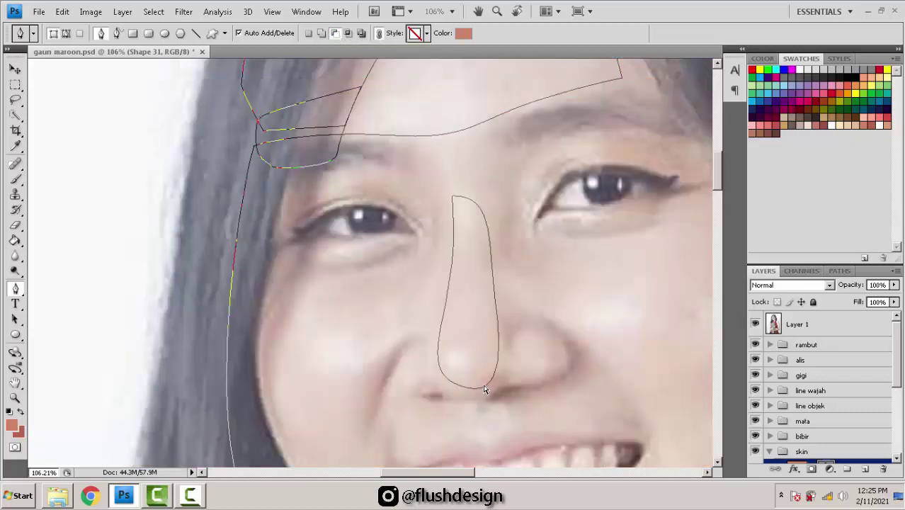
pyautogui.keyDown('ctrl'); pyautogui.click(476, 386); pyautogui.keyUp('ctrl')
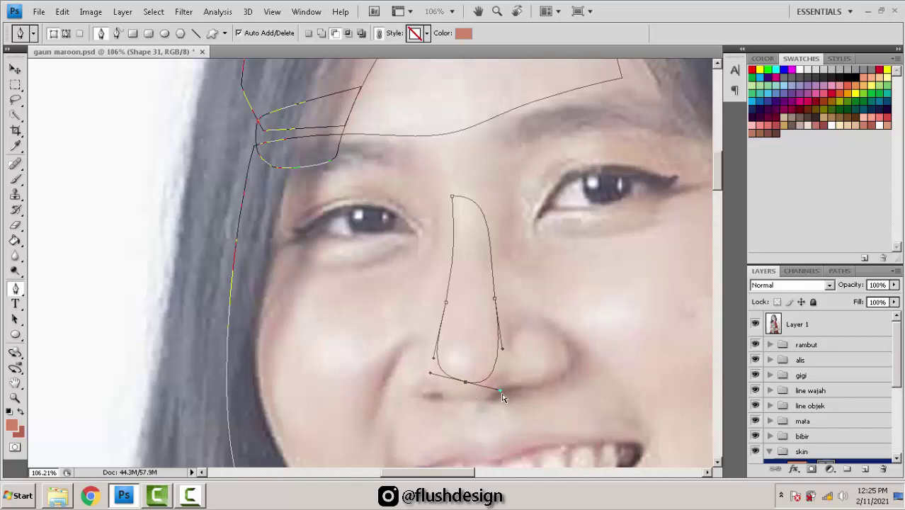
pyautogui.moveTo(502, 394); pyautogui.dragTo(502, 386)
pyautogui.press('Return')
# Step: Subtract a small rounded highlight shape over the nostril wing on the image's right side
pyautogui.moveTo(501, 260); pyautogui.dragTo(464, 280)
pyautogui.scroll(1, 492, 354)
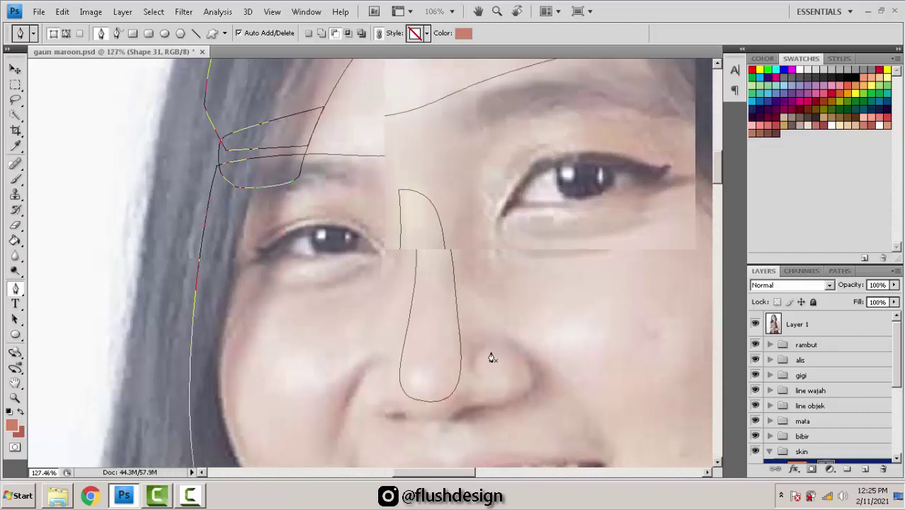
pyautogui.moveTo(523, 356); pyautogui.dragTo(533, 356)
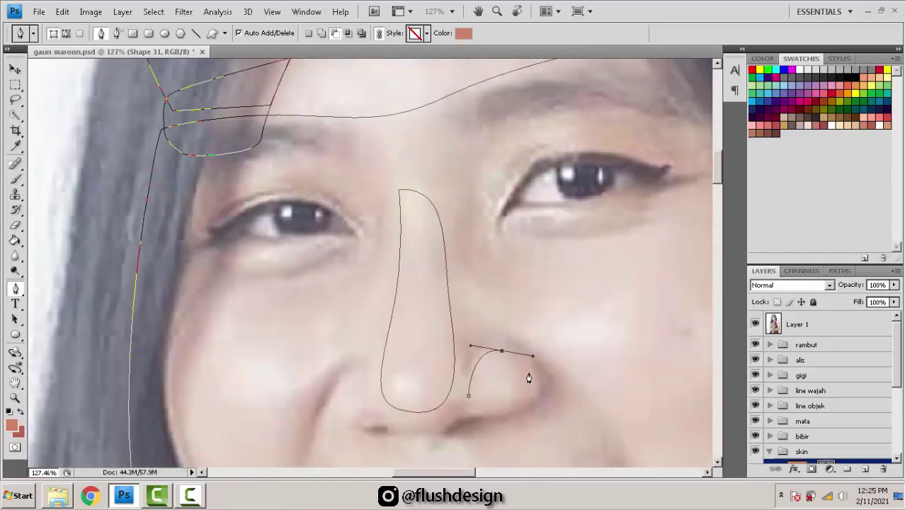
pyautogui.moveTo(524, 390); pyautogui.dragTo(518, 402)
pyautogui.moveTo(427, 383); pyautogui.dragTo(483, 327)
pyautogui.click(525, 345)
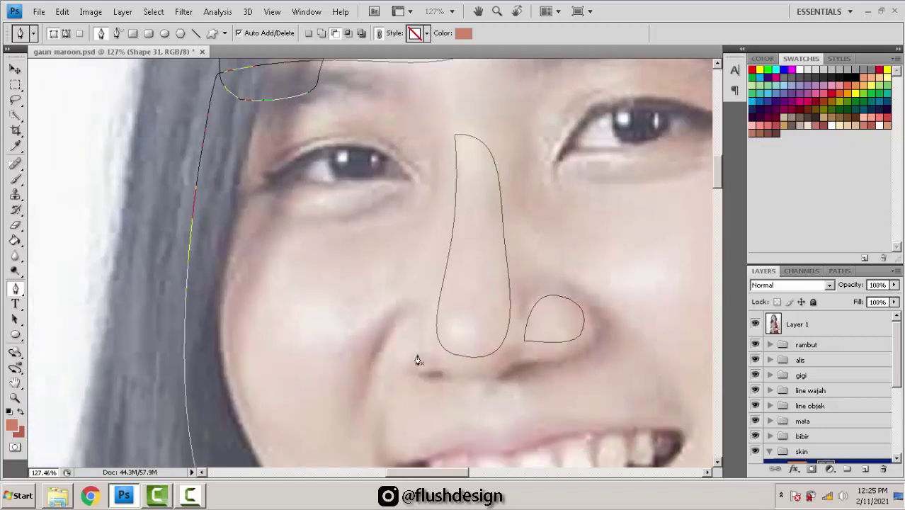
# Step: Subtract a smaller rounded highlight shape over the nostril wing on the image's left side
pyautogui.moveTo(418, 324); pyautogui.dragTo(399, 323)
pyautogui.click(434, 357)
pyautogui.moveTo(448, 355); pyautogui.dragTo(485, 338)
pyautogui.moveTo(514, 277); pyautogui.dragTo(396, 354)
pyautogui.scroll(-3, 498, 286)
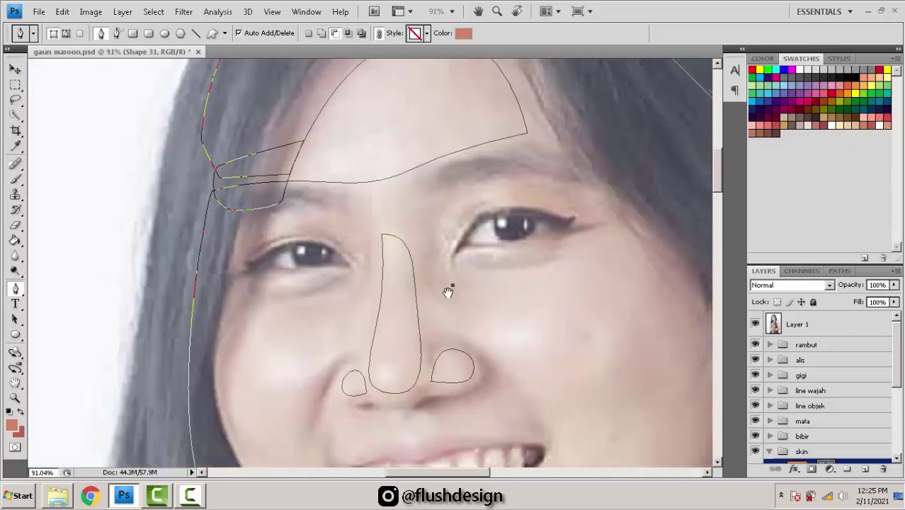
# Step: Subtract a large rounded highlight shape over the cheek on the image's right side, starting beneath the eye
pyautogui.moveTo(449, 289); pyautogui.dragTo(377, 285)
pyautogui.moveTo(497, 259); pyautogui.dragTo(549, 222)
pyautogui.hotkey('ctrl', 'z')
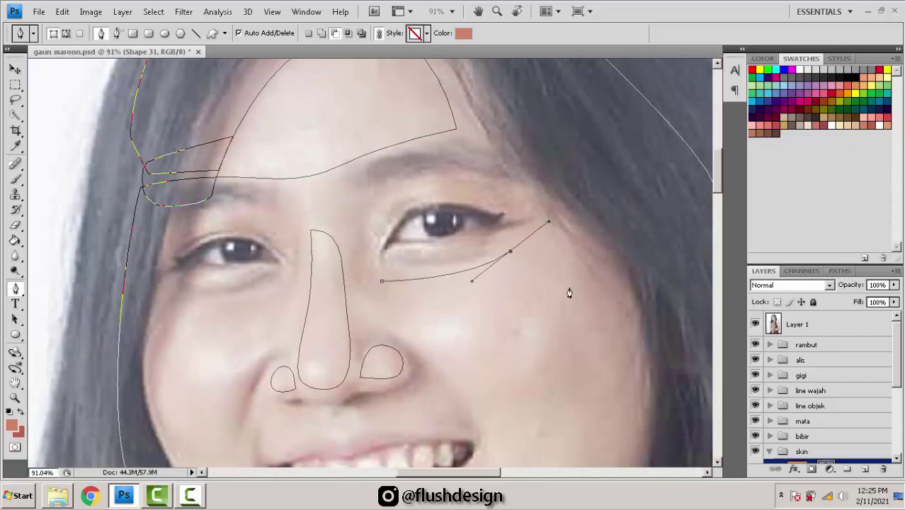
pyautogui.moveTo(570, 293); pyautogui.dragTo(591, 364)
pyautogui.hotkey('ctrl', 'z')
pyautogui.hotkey('ctrl', 'z')
pyautogui.moveTo(593, 285); pyautogui.dragTo(588, 384)
pyautogui.moveTo(514, 339); pyautogui.dragTo(529, 361)
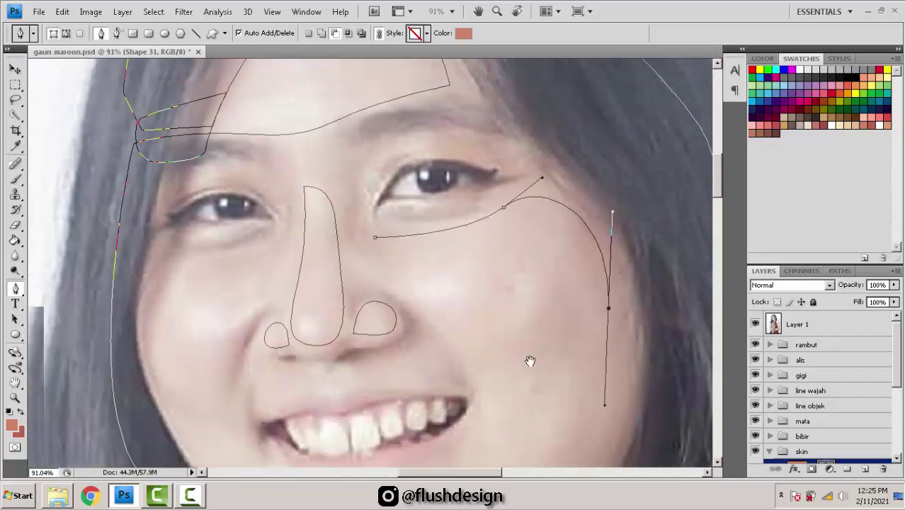
pyautogui.moveTo(375, 237); pyautogui.dragTo(277, 55)
# Step: Subtract a rounded highlight shape over the cheek on the image's left side, running from under the eye and tapering back beside the nose
pyautogui.moveTo(228, 242); pyautogui.dragTo(513, 273)
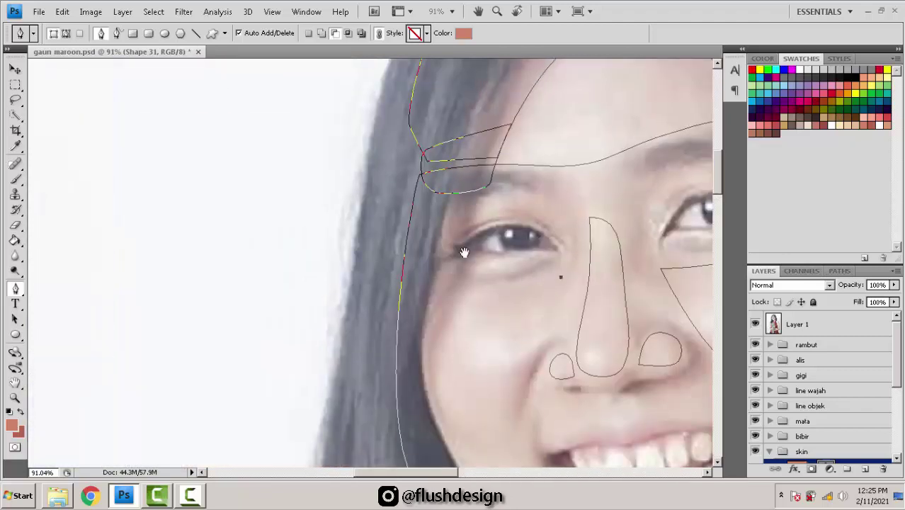
pyautogui.moveTo(465, 253); pyautogui.dragTo(394, 188)
pyautogui.moveTo(413, 220); pyautogui.dragTo(382, 217)
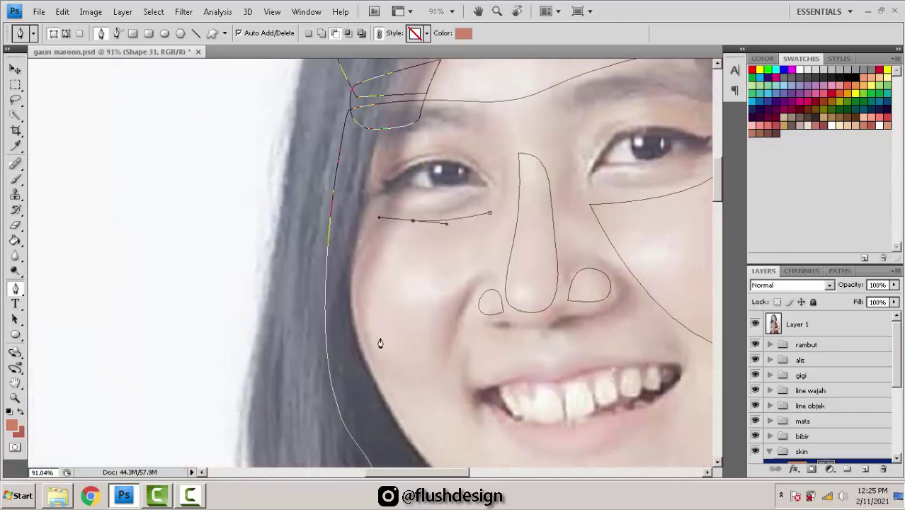
pyautogui.moveTo(372, 336); pyautogui.dragTo(388, 404)
pyautogui.click(473, 267)
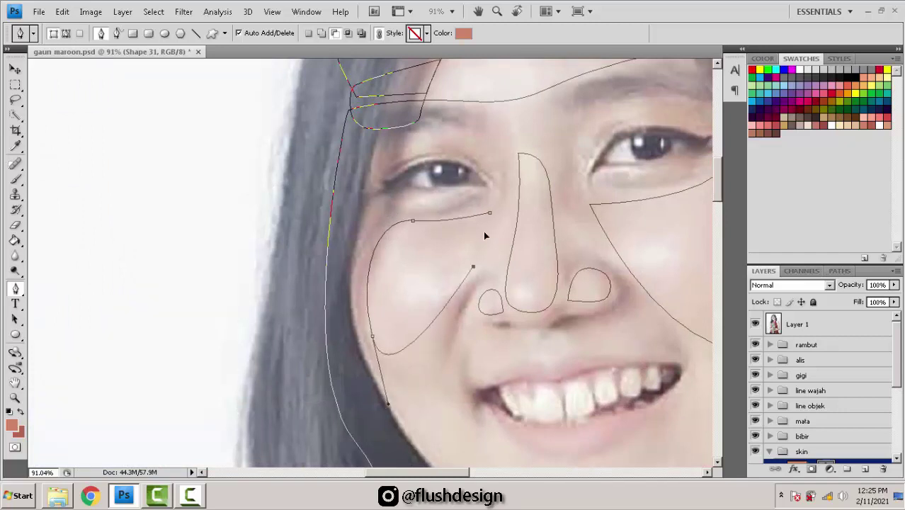
pyautogui.moveTo(483, 232); pyautogui.dragTo(488, 222)
pyautogui.hotkey('ctrl', 'z')
pyautogui.moveTo(467, 282); pyautogui.dragTo(504, 225)
pyautogui.hotkey('ctrl', 'z')
pyautogui.moveTo(457, 296); pyautogui.dragTo(500, 244)
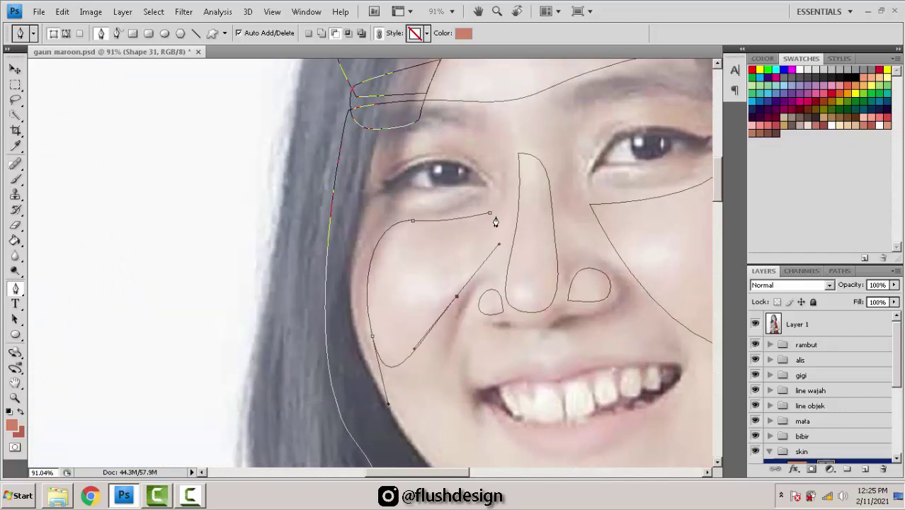
pyautogui.click(490, 214)
# Step: Start an upper-lip highlight cutout, tracing from the mouth corner on the image's left side up and under the nose to the philtrum
pyautogui.scroll(-4, 489, 257)
pyautogui.scroll(5, 501, 289)
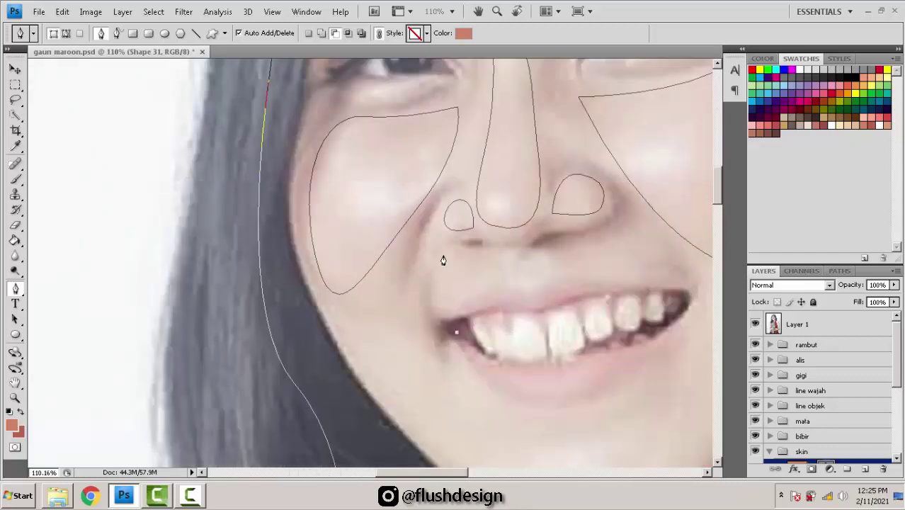
pyautogui.moveTo(444, 255); pyautogui.dragTo(463, 203)
pyautogui.hotkey('ctrl', 'z')
pyautogui.moveTo(444, 248); pyautogui.dragTo(467, 193)
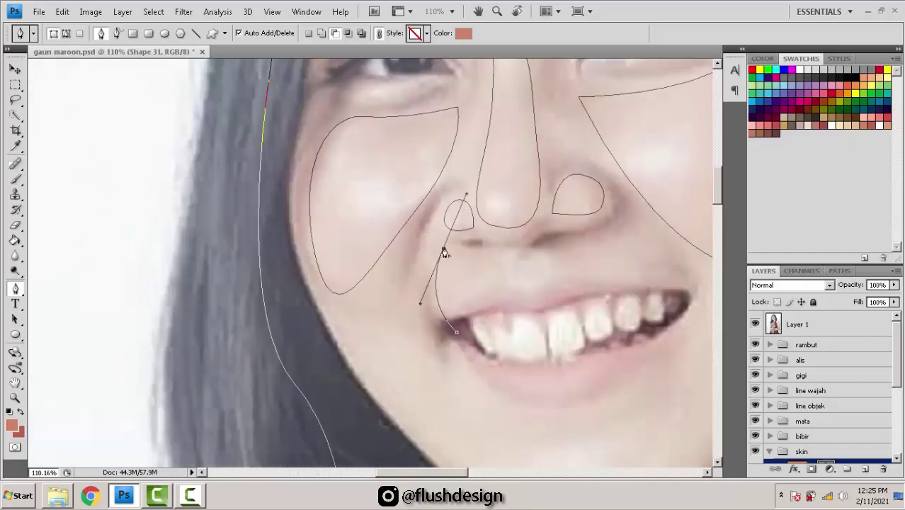
pyautogui.scroll(1, 493, 255)
pyautogui.moveTo(498, 252)
pyautogui.mouseDown()
pyautogui.moveTo(474, 255)
pyautogui.moveTo(488, 261)
pyautogui.mouseUp()
pyautogui.hotkey('ctrl', 'z')
pyautogui.hotkey('ctrl', 'z')
pyautogui.click(489, 284)
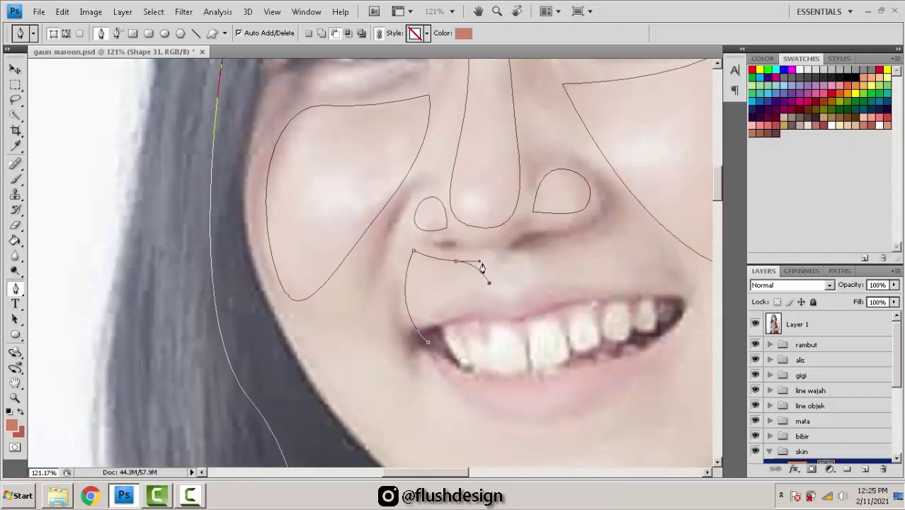
pyautogui.click(484, 261)
# Step: Trace the jagged philtrum points, curve around to the mouth corner on the image's right side, and close the cutout across the upper teeth
pyautogui.scroll(2, 515, 285)
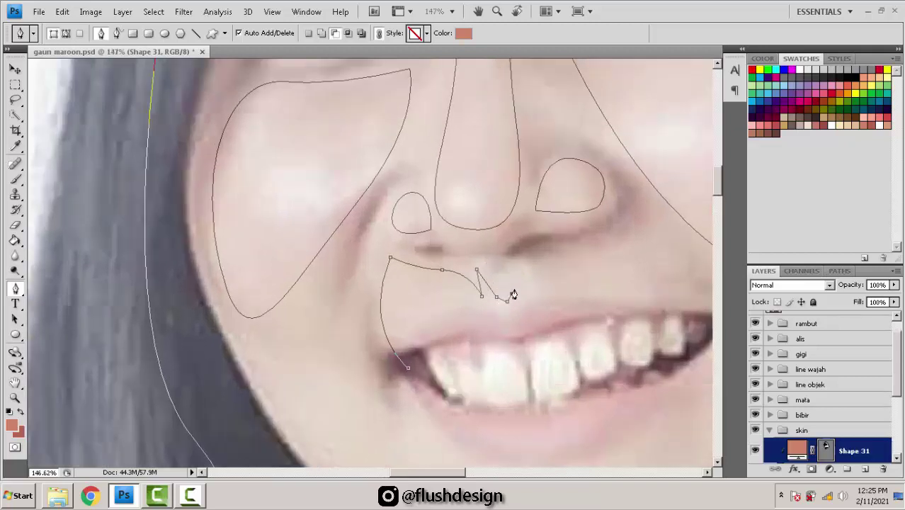
pyautogui.click(523, 294)
pyautogui.moveTo(550, 265); pyautogui.dragTo(495, 290)
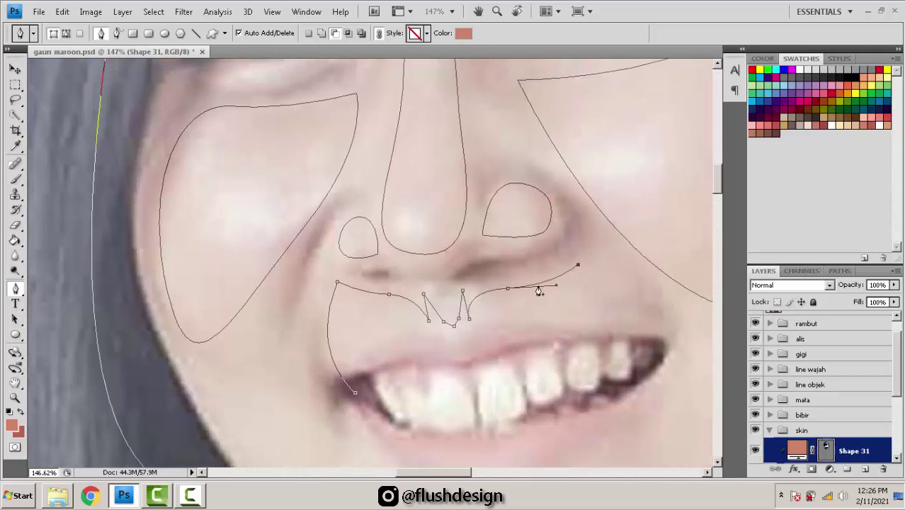
pyautogui.moveTo(514, 287); pyautogui.dragTo(556, 284)
pyautogui.click(517, 285)
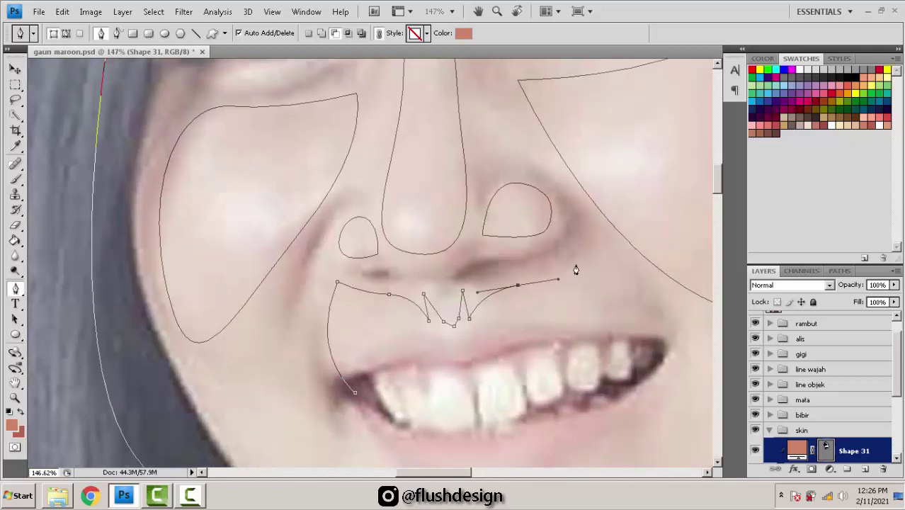
pyautogui.click(582, 249)
pyautogui.moveTo(621, 354); pyautogui.dragTo(608, 382)
pyautogui.hotkey('ctrl', 'z')
pyautogui.moveTo(637, 346); pyautogui.dragTo(593, 398)
pyautogui.moveTo(409, 381); pyautogui.dragTo(395, 387)
pyautogui.click(357, 393)
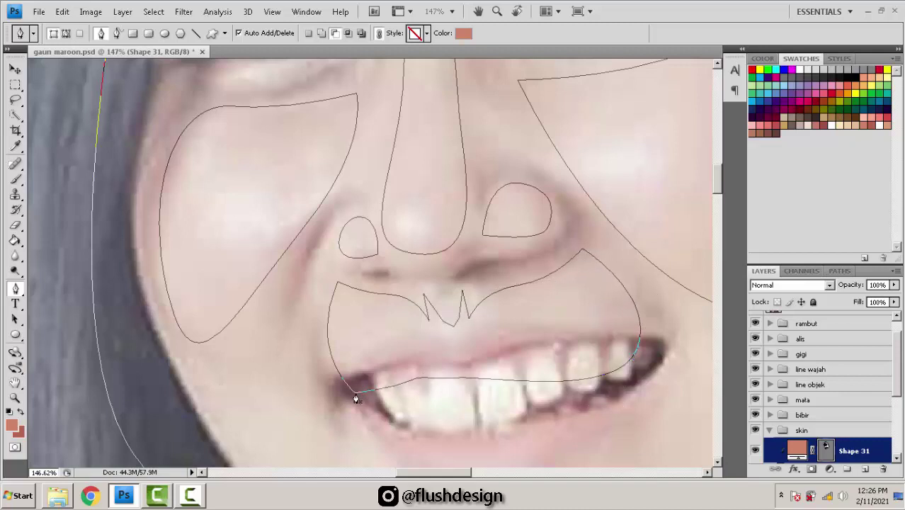
pyautogui.scroll(-3, 460, 344)
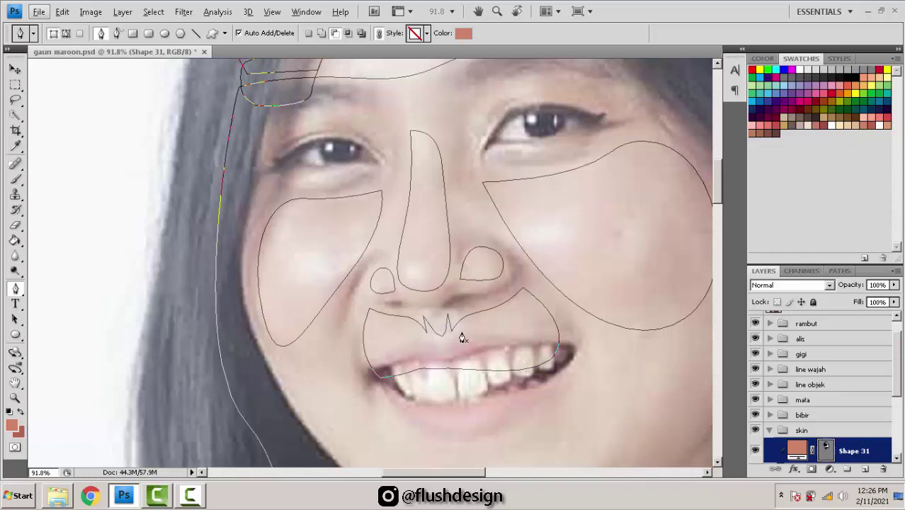
pyautogui.scroll(3, 474, 353)
pyautogui.scroll(-3, 521, 236)
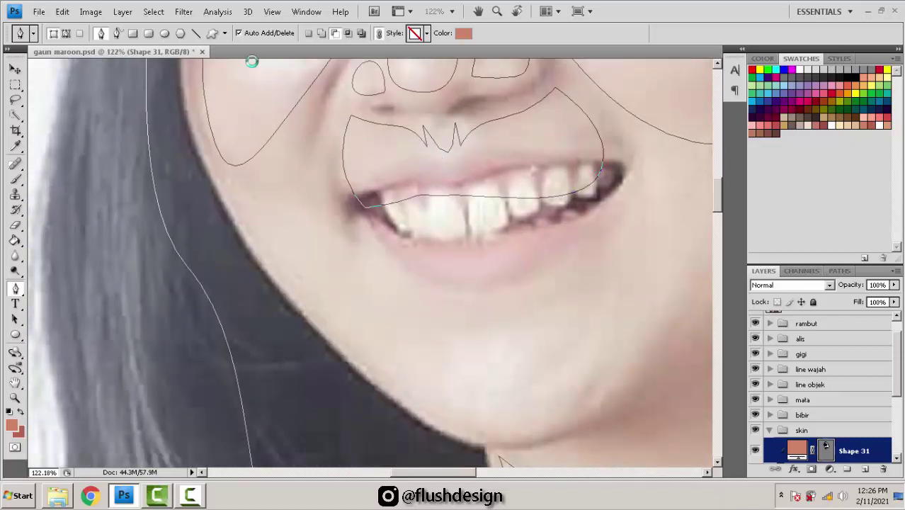
pyautogui.click(184, 12)
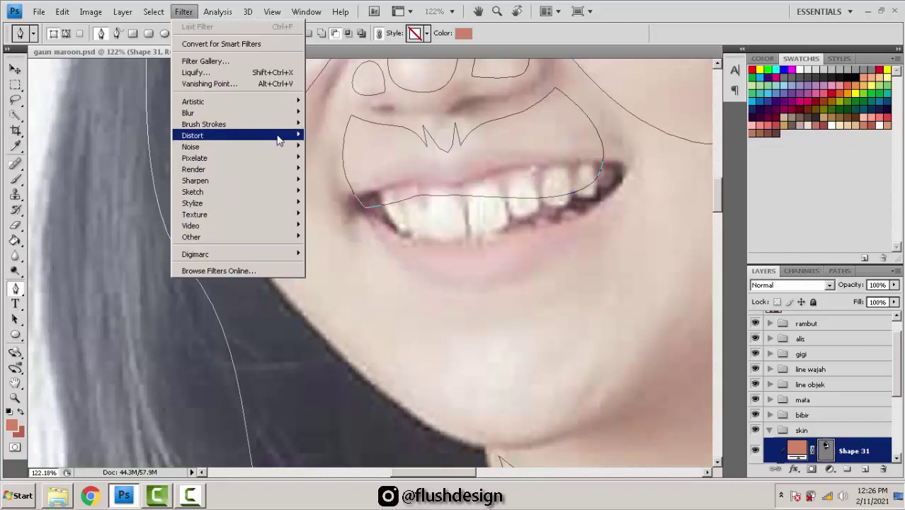
pyautogui.moveTo(292, 102)
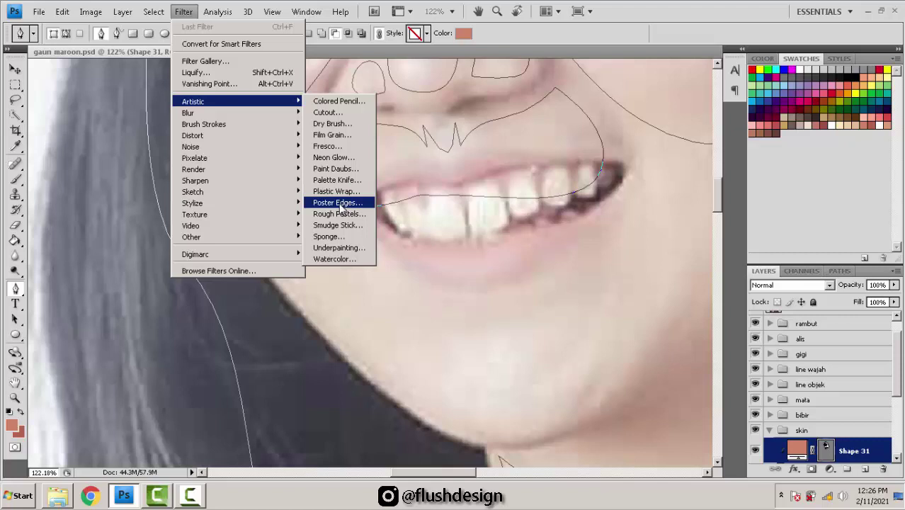
pyautogui.click(478, 271)
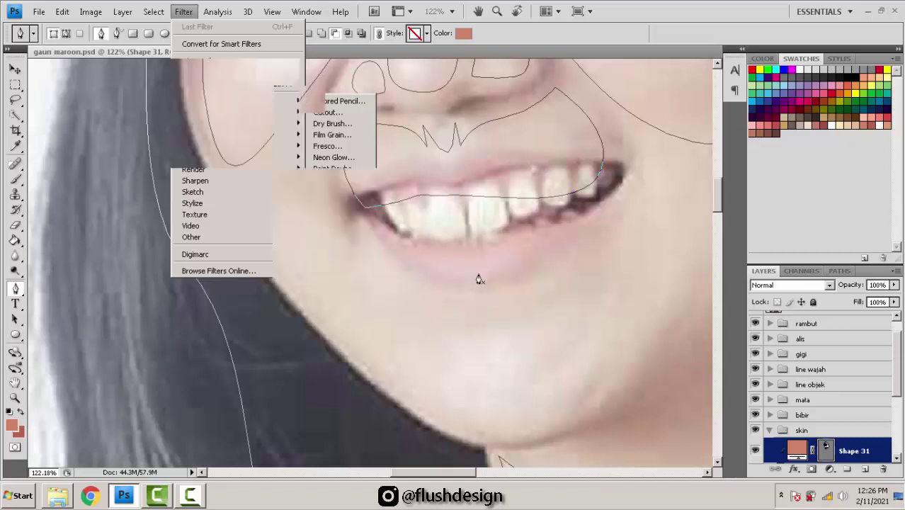
# Step: Subtract a bowl-shaped highlight over the chin, with a gently curved upper edge below the lower lip
pyautogui.moveTo(543, 300); pyautogui.dragTo(531, 288)
pyautogui.hotkey('ctrl', 'z')
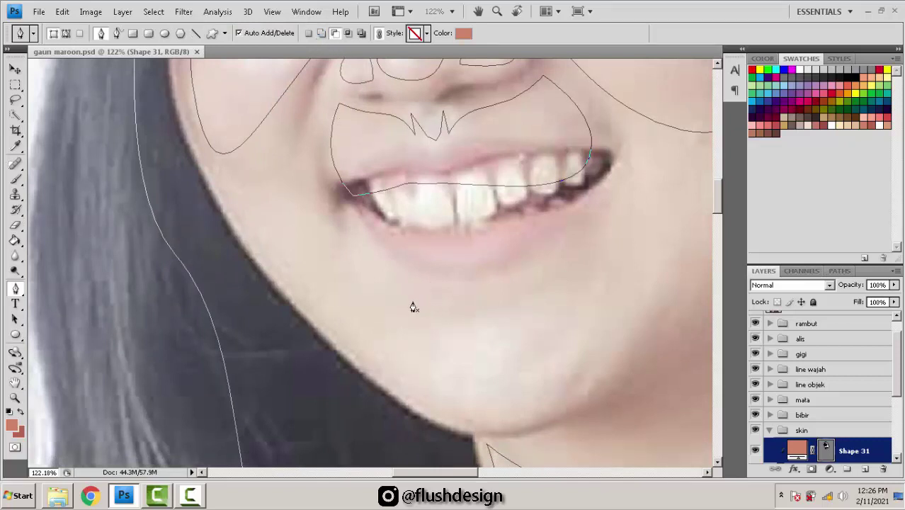
pyautogui.moveTo(503, 290); pyautogui.dragTo(574, 286)
pyautogui.moveTo(649, 242); pyautogui.dragTo(669, 222)
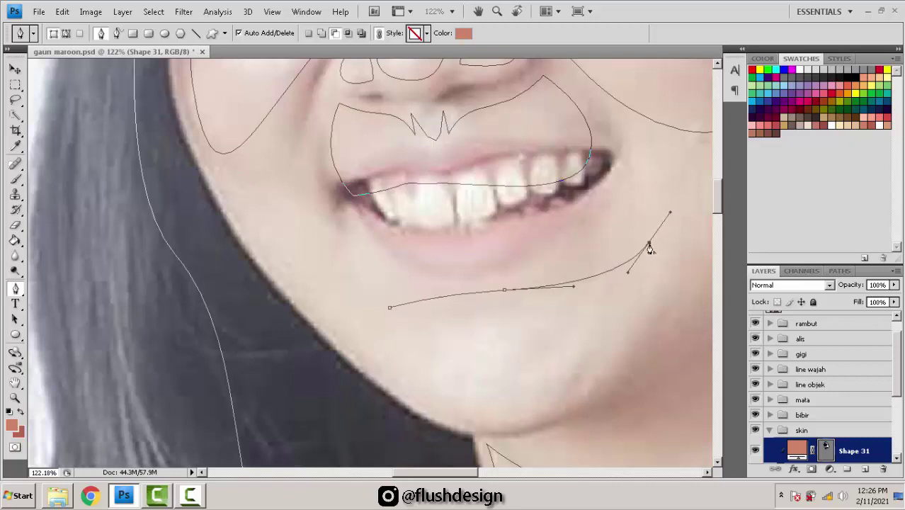
pyautogui.keyDown('alt'); pyautogui.click(649, 242); pyautogui.keyUp('alt')
pyautogui.moveTo(517, 410); pyautogui.dragTo(427, 422)
pyautogui.hotkey('ctrl', 'z')
pyautogui.moveTo(390, 308); pyautogui.dragTo(379, 263)
pyautogui.click(377, 309)
pyautogui.hotkey('ctrl', 'z')
# Step: Subtract a curved shape around the lower lip from one mouth corner to the other, closing it across the teeth
pyautogui.scroll(-5, 492, 296)
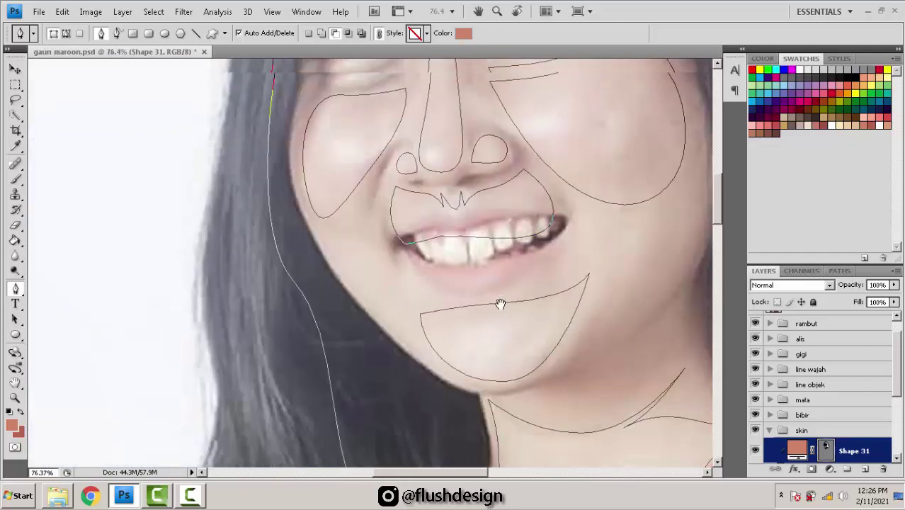
pyautogui.scroll(4, 452, 300)
pyautogui.click(375, 226)
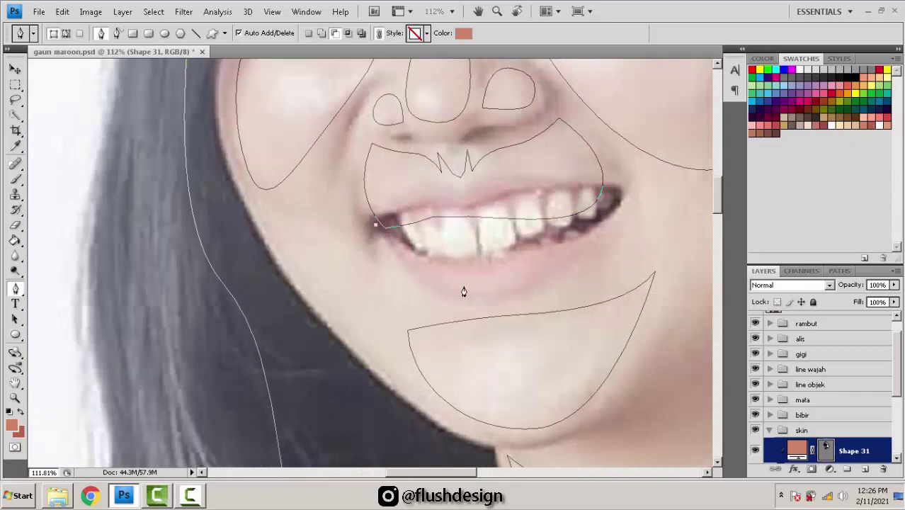
pyautogui.moveTo(497, 304); pyautogui.dragTo(614, 299)
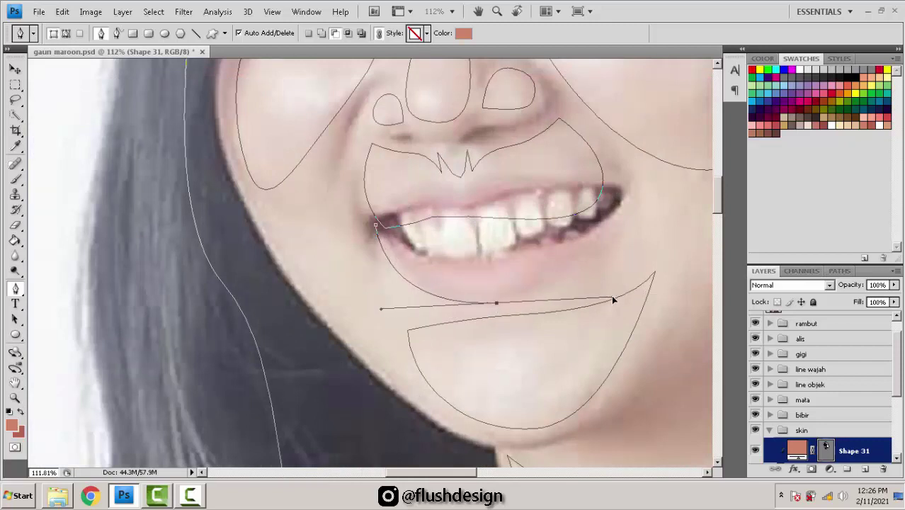
pyautogui.moveTo(614, 221); pyautogui.dragTo(631, 257)
pyautogui.hotkey('ctrl', 'z')
pyautogui.hotkey('ctrl', 'z')
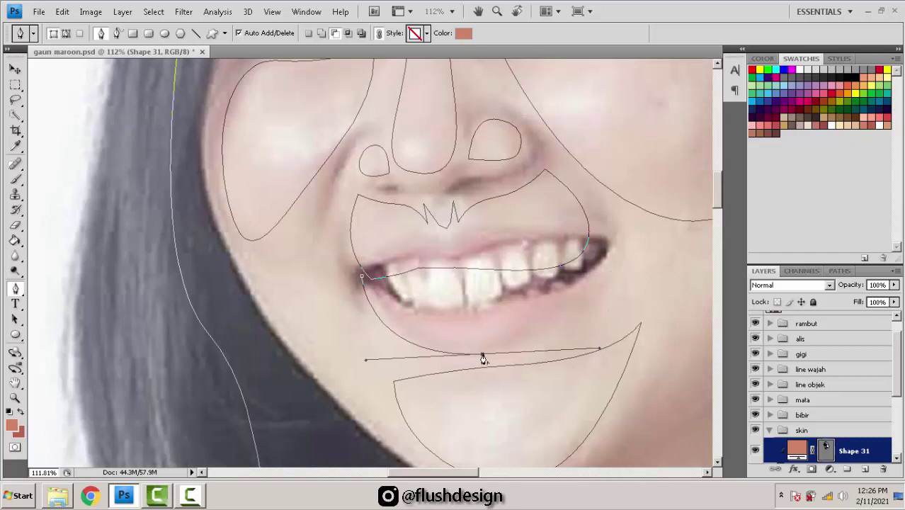
pyautogui.press('alt')
pyautogui.moveTo(598, 350); pyautogui.dragTo(574, 348)
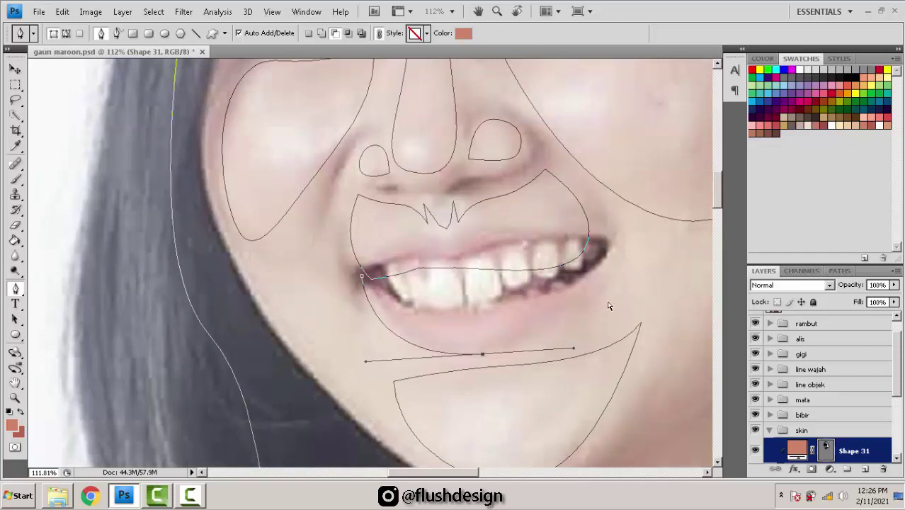
pyautogui.moveTo(600, 282); pyautogui.dragTo(620, 261)
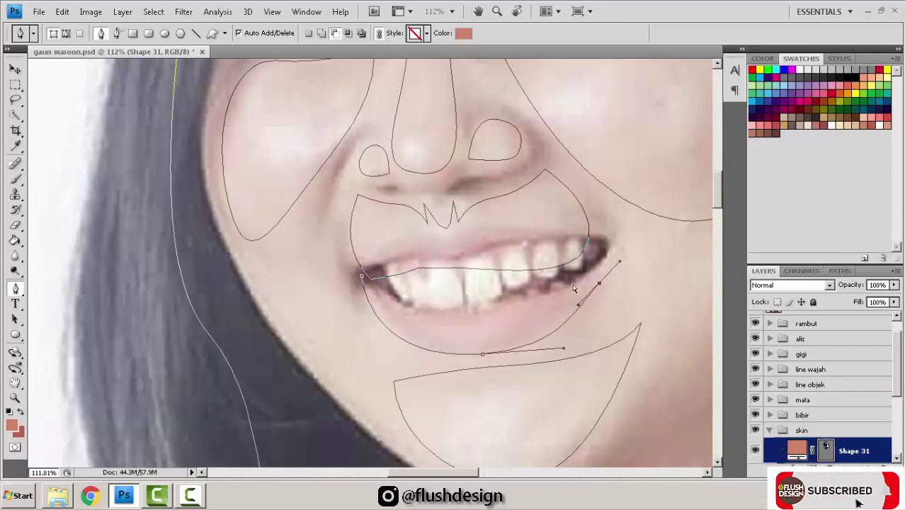
pyautogui.click(608, 243)
pyautogui.click(362, 278)
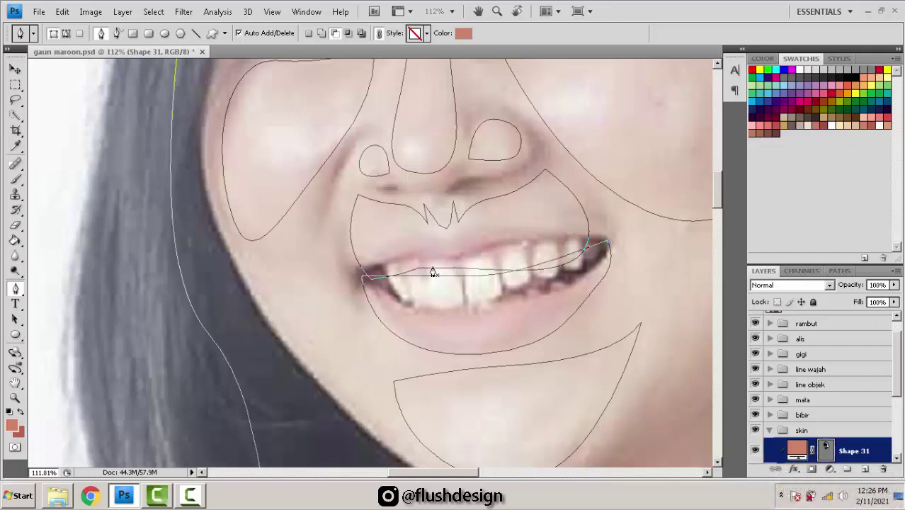
# Step: Subtract an arched highlight shape over the upper eyelid of the eye on the image's right side, following the lash line
pyautogui.scroll(-4, 455, 268)
pyautogui.moveTo(480, 273); pyautogui.dragTo(495, 229)
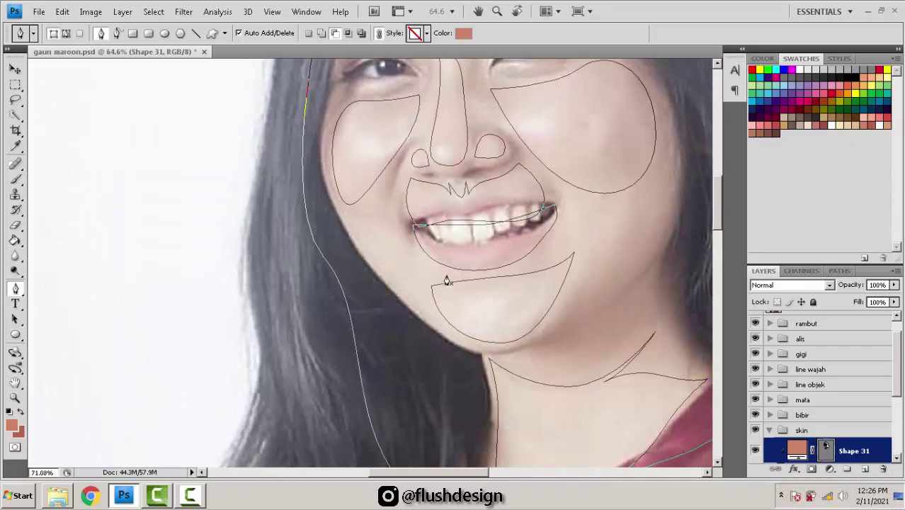
pyautogui.scroll(2, 447, 280)
pyautogui.moveTo(437, 289); pyautogui.dragTo(430, 317)
pyautogui.scroll(-5, 457, 265)
pyautogui.moveTo(456, 254); pyautogui.dragTo(452, 290)
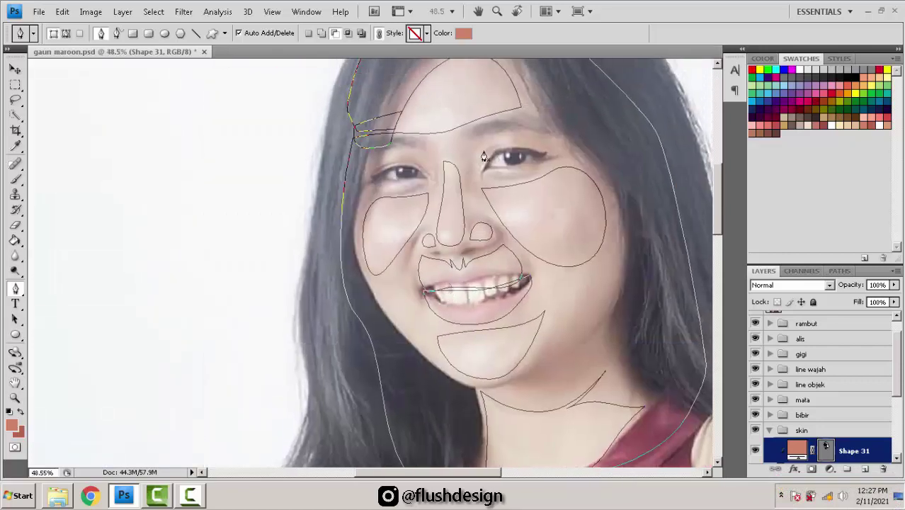
pyautogui.scroll(4, 482, 142)
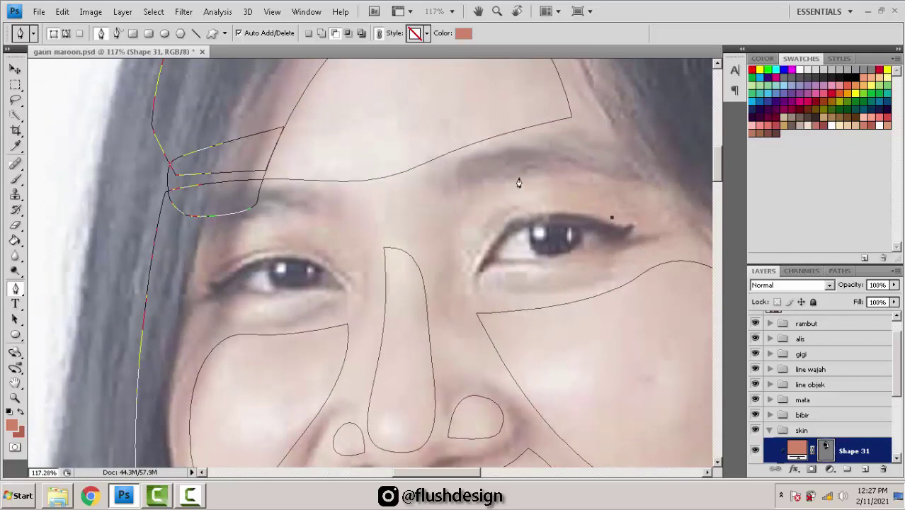
pyautogui.moveTo(546, 175); pyautogui.dragTo(482, 173)
pyautogui.hotkey('ctrl', 'z')
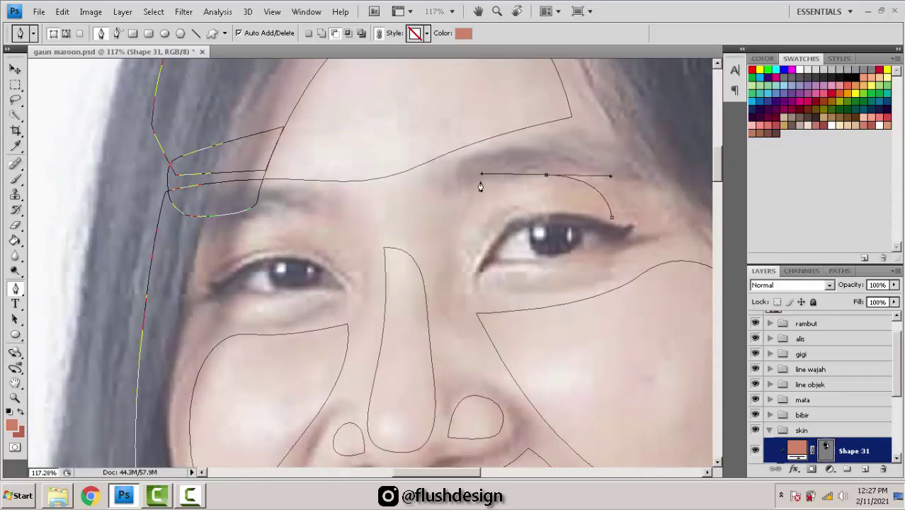
pyautogui.click(463, 257)
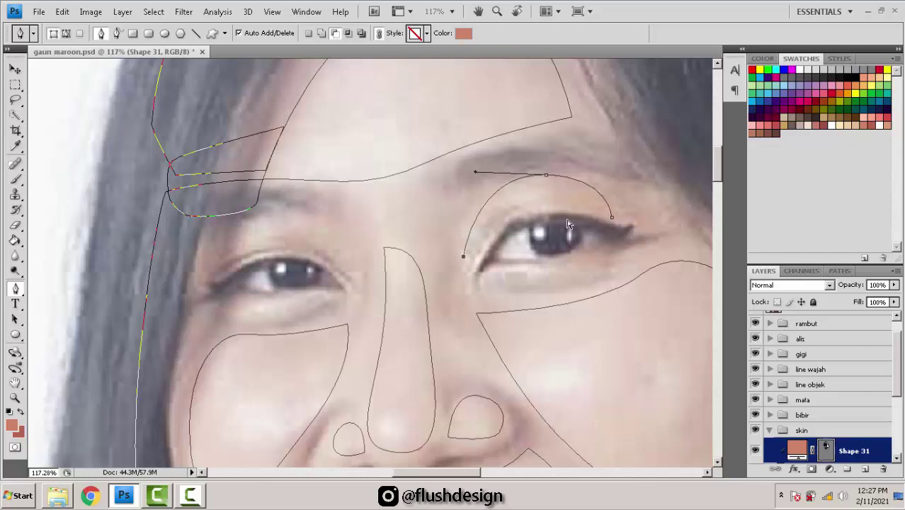
pyautogui.click(614, 219)
pyautogui.hscroll(2, 683, 236)
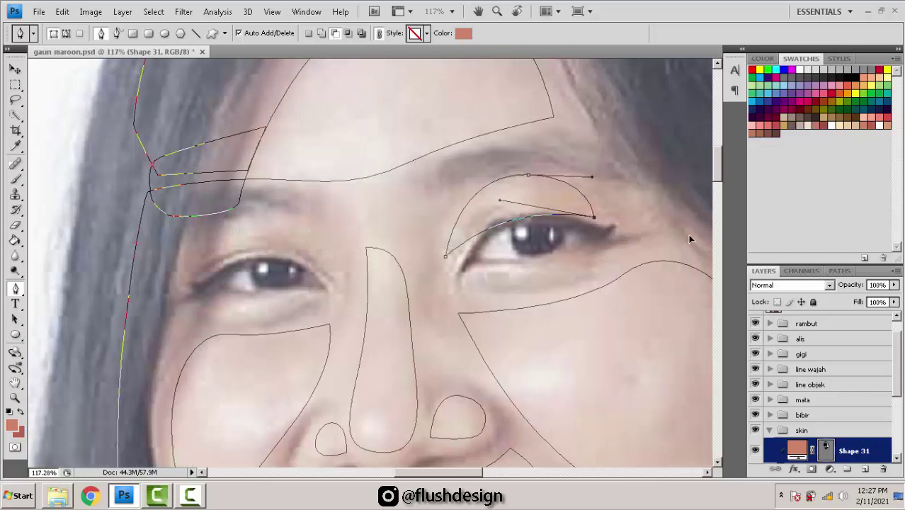
# Step: Start a cutout around the eye on the image's right side, tracing from the upper lash line into jagged points at its inner corner
pyautogui.scroll(2, 515, 234)
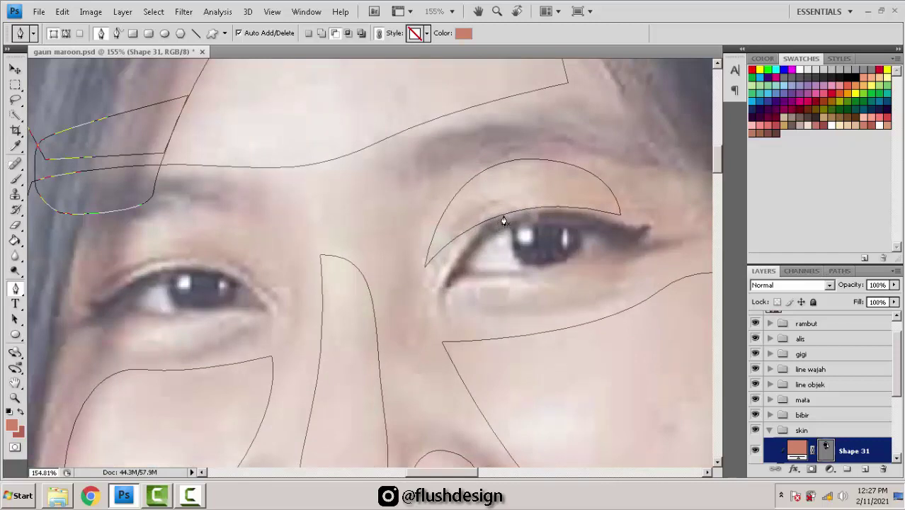
pyautogui.moveTo(464, 246); pyautogui.dragTo(442, 271)
pyautogui.hotkey('ctrl', 'z')
pyautogui.click(436, 287)
pyautogui.click(445, 255)
pyautogui.click(427, 270)
pyautogui.moveTo(425, 304); pyautogui.dragTo(425, 327)
pyautogui.click(425, 334)
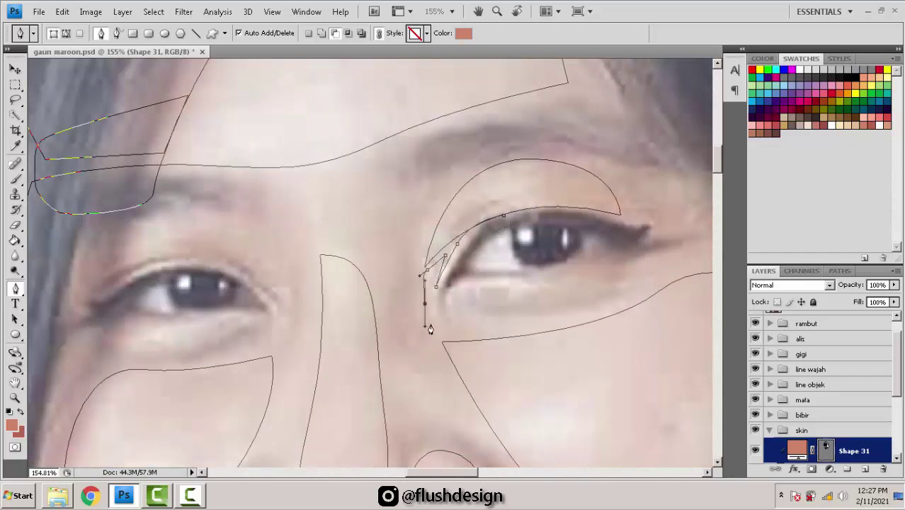
# Step: Continue the cutout beneath the lower eyelid, curve up around the outer iris area, and close it on the upper lash line
pyautogui.click(433, 292)
pyautogui.moveTo(486, 300); pyautogui.dragTo(547, 306)
pyautogui.moveTo(599, 249); pyautogui.dragTo(599, 212)
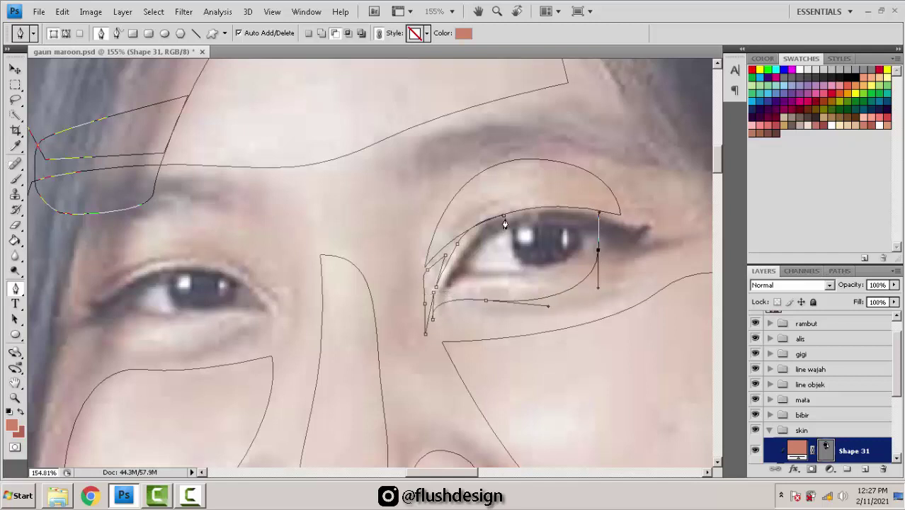
pyautogui.moveTo(511, 218); pyautogui.dragTo(519, 222)
pyautogui.click(518, 219)
# Step: Subtract an arched highlight over the upper eyelid of the eye on the image's left side, following the lid crease
pyautogui.moveTo(251, 269); pyautogui.dragTo(454, 260)
pyautogui.moveTo(385, 204); pyautogui.dragTo(443, 204)
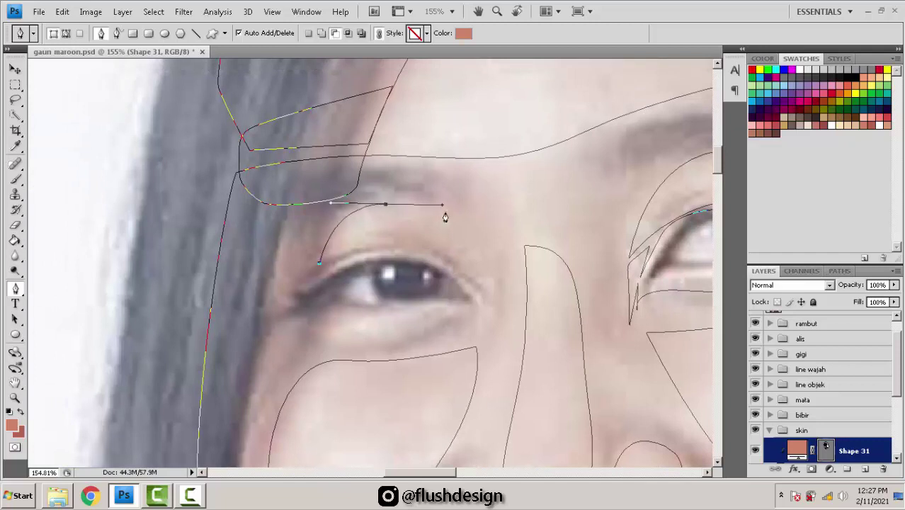
pyautogui.click(453, 259)
pyautogui.moveTo(319, 264); pyautogui.dragTo(243, 306)
# Step: Subtract a shape around the eye on the image's left side, with jagged inner-corner points and a curve under the lower eyelid
pyautogui.moveTo(391, 249); pyautogui.dragTo(450, 240)
pyautogui.hotkey('ctrl', 'z')
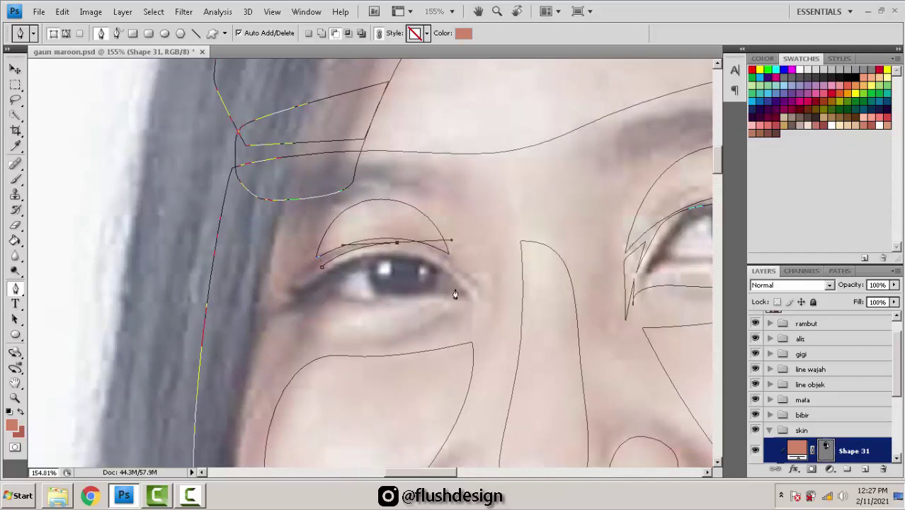
pyautogui.click(472, 293)
pyautogui.moveTo(323, 265); pyautogui.dragTo(204, 310)
pyautogui.moveTo(420, 278); pyautogui.dragTo(410, 254)
pyautogui.moveTo(463, 267); pyautogui.dragTo(476, 283)
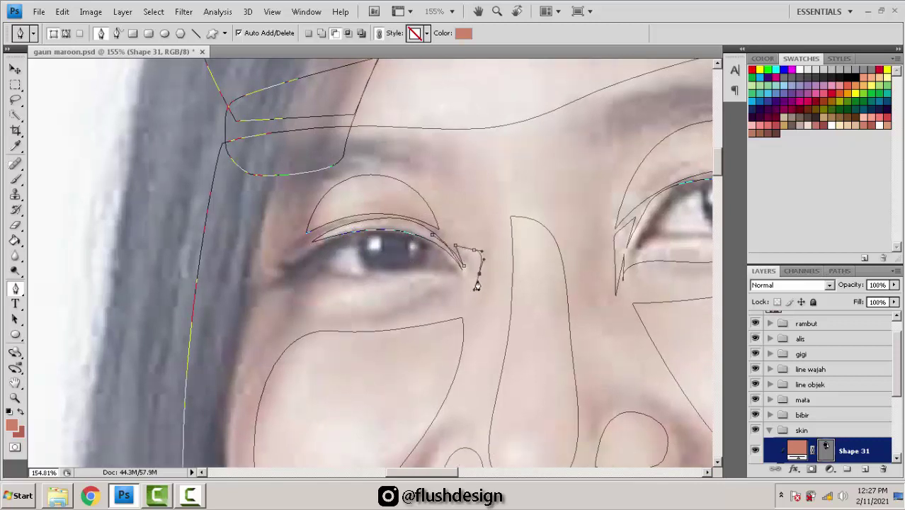
pyautogui.click(473, 308)
pyautogui.click(464, 277)
pyautogui.moveTo(376, 306); pyautogui.dragTo(335, 305)
pyautogui.click(302, 294)
pyautogui.moveTo(376, 277); pyautogui.dragTo(423, 239)
# Step: Check the facial cutouts with the reference photo hidden, and show the photo layer again
pyautogui.scroll(-3, 423, 241)
pyautogui.moveTo(521, 267); pyautogui.dragTo(484, 241)
pyautogui.moveTo(515, 296); pyautogui.dragTo(492, 235)
pyautogui.moveTo(552, 307); pyautogui.dragTo(528, 252)
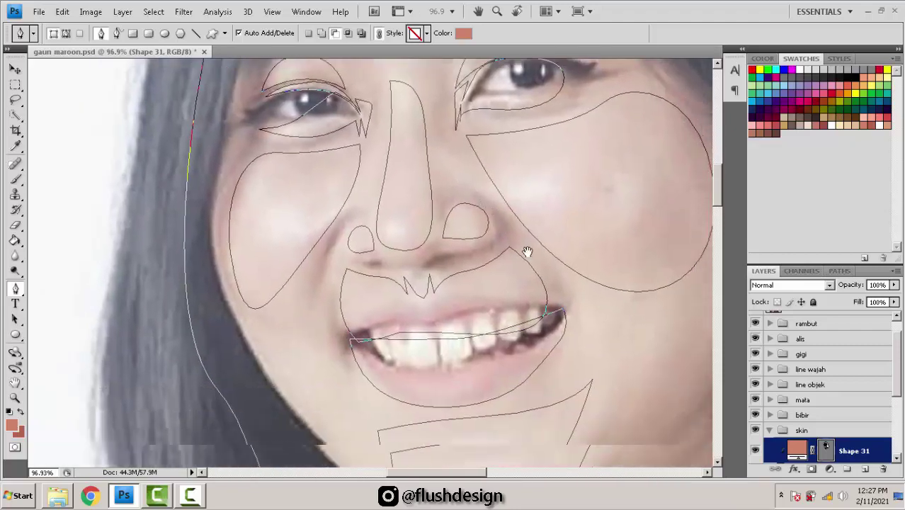
pyautogui.scroll(-3, 527, 254)
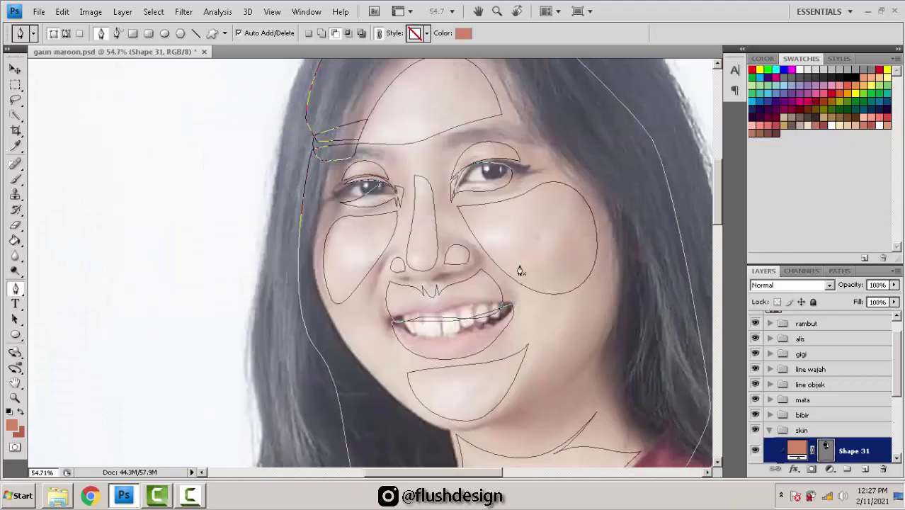
pyautogui.scroll(-2, 521, 272)
pyautogui.scroll(3, 524, 303)
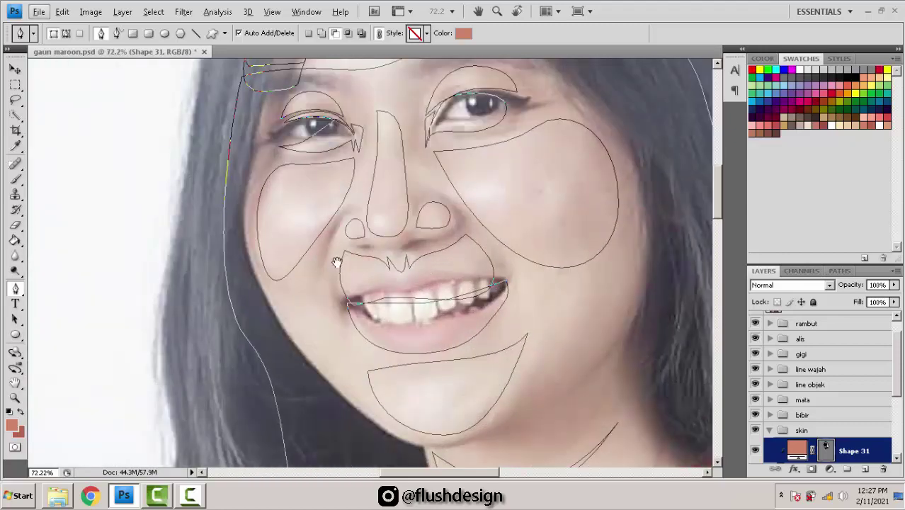
pyautogui.moveTo(337, 262); pyautogui.dragTo(379, 251)
pyautogui.scroll(1, 764, 333)
pyautogui.scroll(-3, 496, 243)
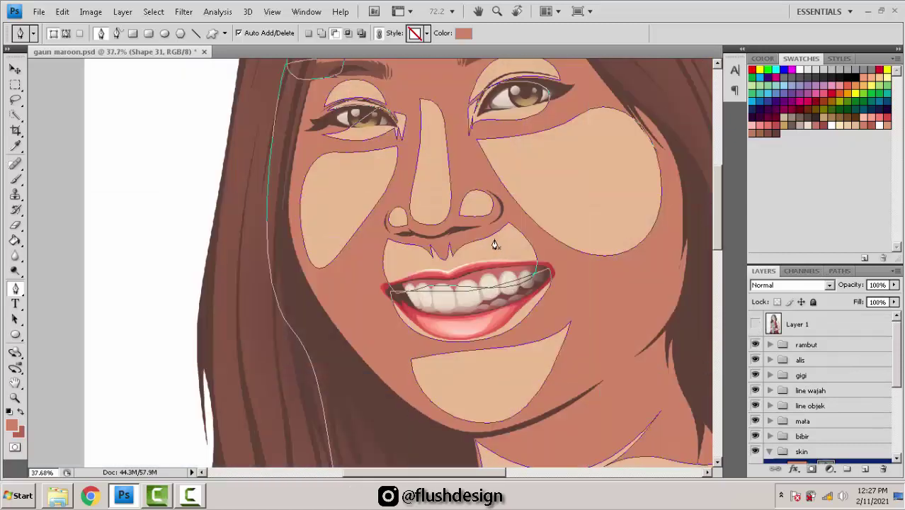
pyautogui.moveTo(496, 227); pyautogui.dragTo(500, 260)
pyautogui.click(755, 324)
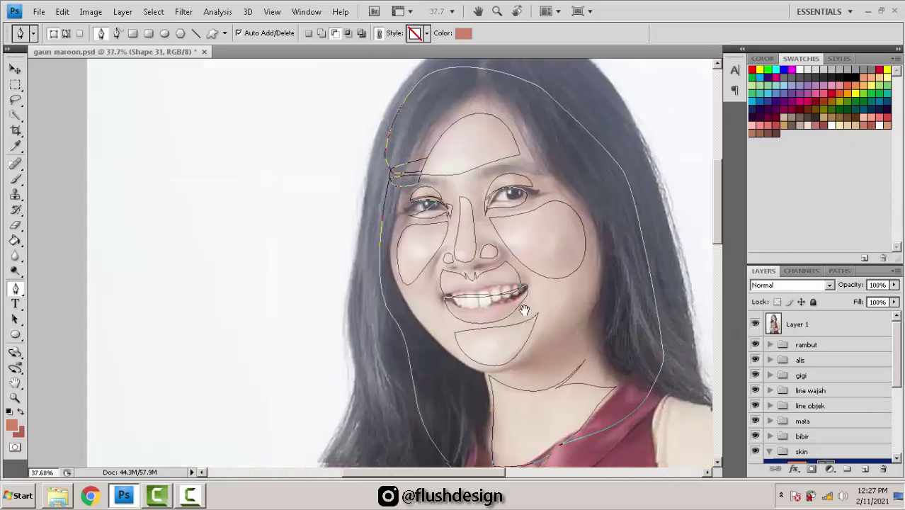
# Step: In add-to-shape mode, start a shadow path along the top of the bare shoulder, notch it near the neckline, and run down the armhole
pyautogui.moveTo(539, 397); pyautogui.dragTo(445, 123)
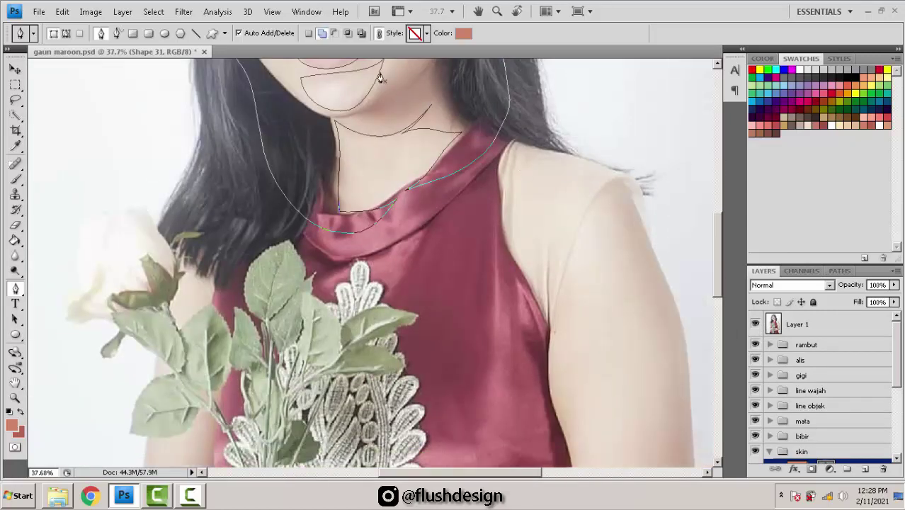
pyautogui.scroll(2, 545, 196)
pyautogui.moveTo(556, 202); pyautogui.dragTo(552, 216)
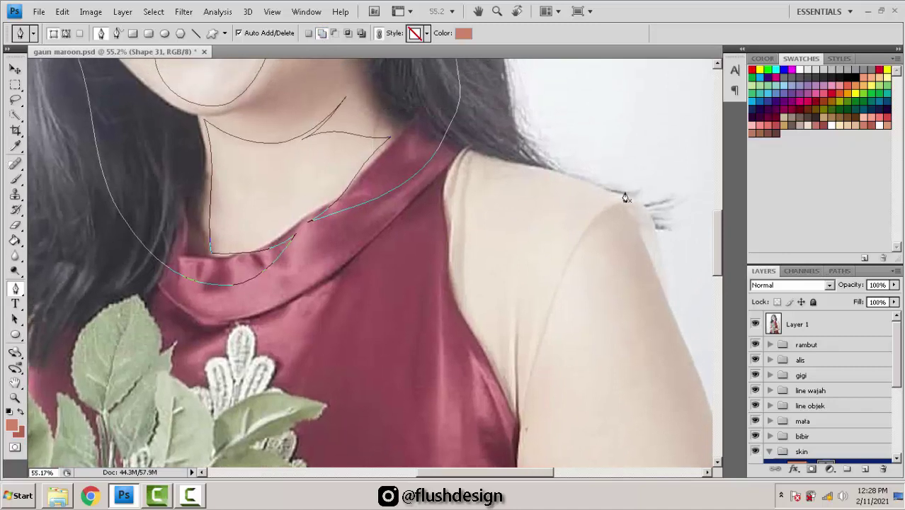
pyautogui.moveTo(481, 181); pyautogui.dragTo(483, 173)
pyautogui.click(462, 250)
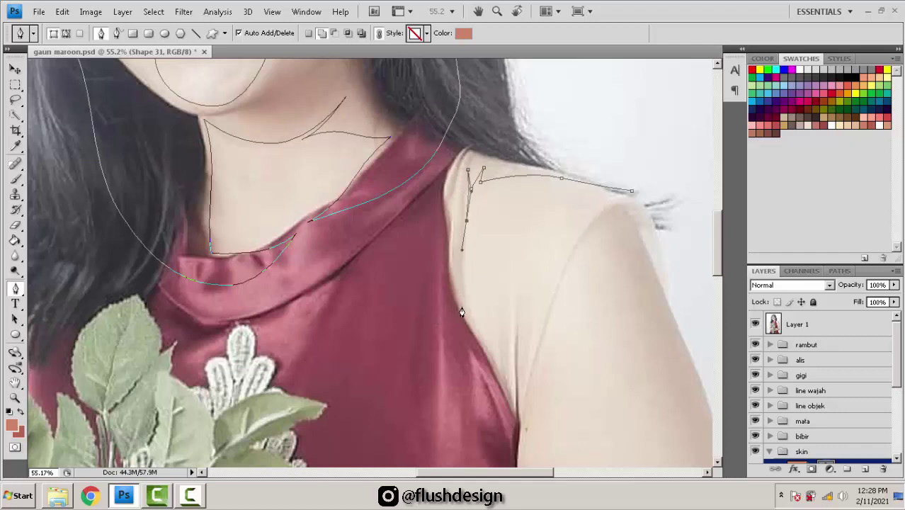
pyautogui.click(462, 309)
# Step: Extend the shoulder shadow path with jagged points along the dress's armhole toward the armpit
pyautogui.moveTo(487, 294); pyautogui.dragTo(405, 220)
pyautogui.hotkey('ctrl', 'z')
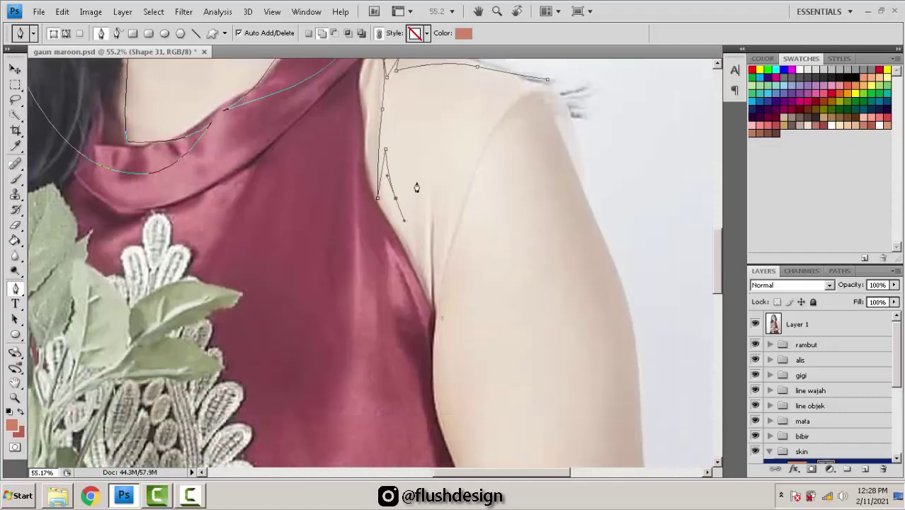
pyautogui.click(421, 177)
pyautogui.click(428, 251)
# Step: Set the image resolution to 150 pixels/inch
pyautogui.click(122, 12)
pyautogui.moveTo(83, 14)
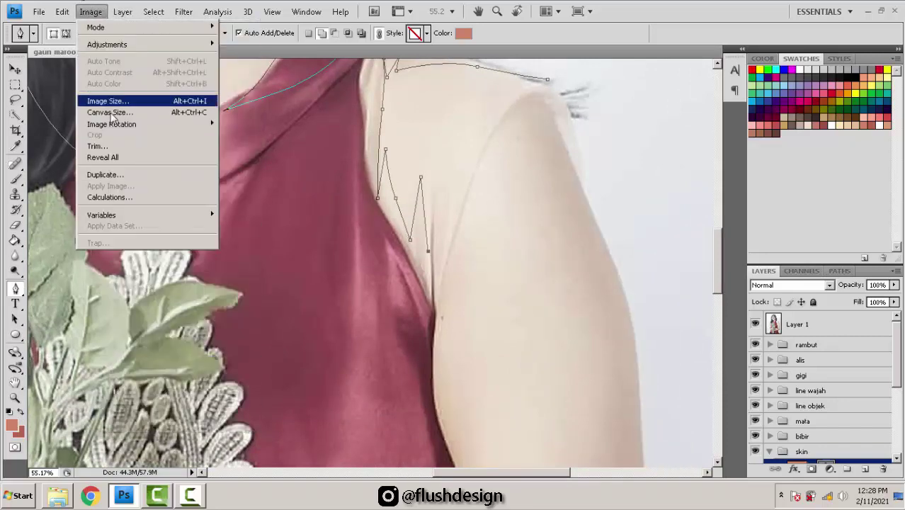
pyautogui.click(117, 103)
pyautogui.doubleClick(401, 235)
pyautogui.write('1')
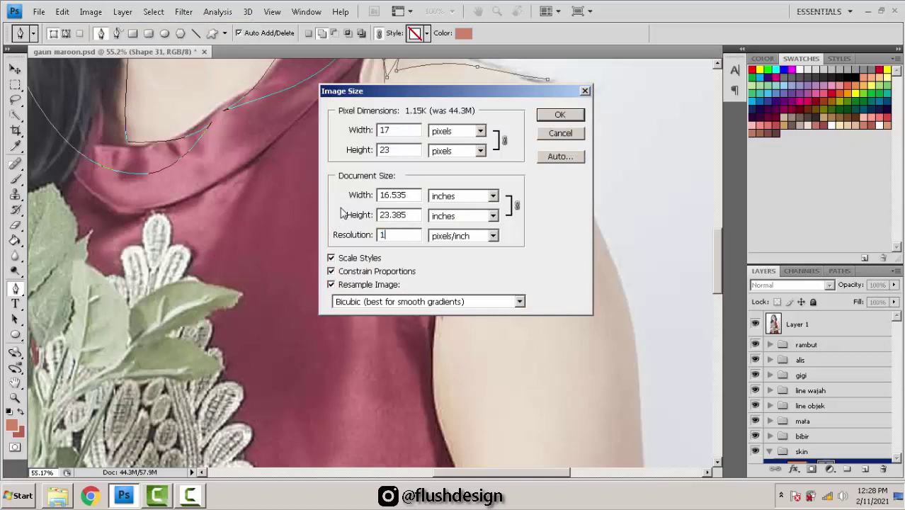
pyautogui.write('50')
pyautogui.press('Return')
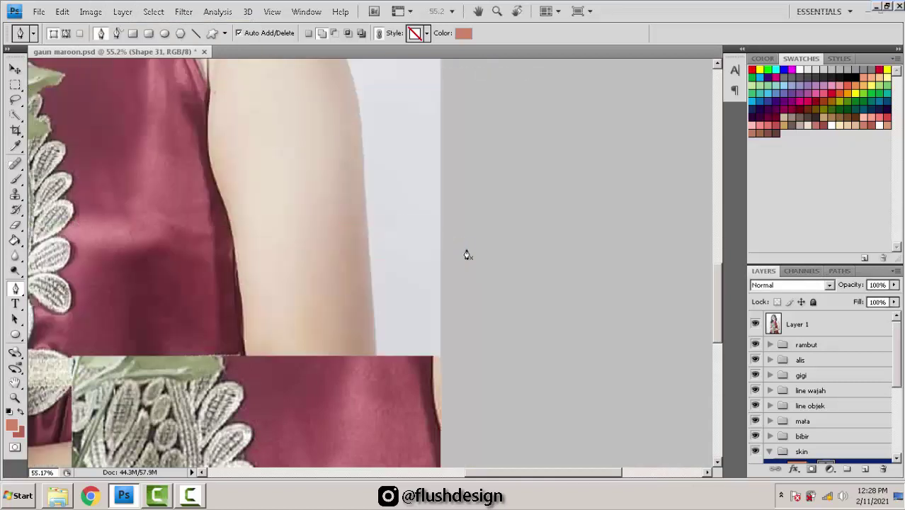
# Step: Continue the shadow path from the armpit up to a curved peak beside the arm crease and back down onto the inner arm
pyautogui.scroll(3, 300, 175)
pyautogui.moveTo(315, 235); pyautogui.dragTo(453, 425)
pyautogui.moveTo(340, 200); pyautogui.dragTo(369, 235)
pyautogui.scroll(2, 369, 235)
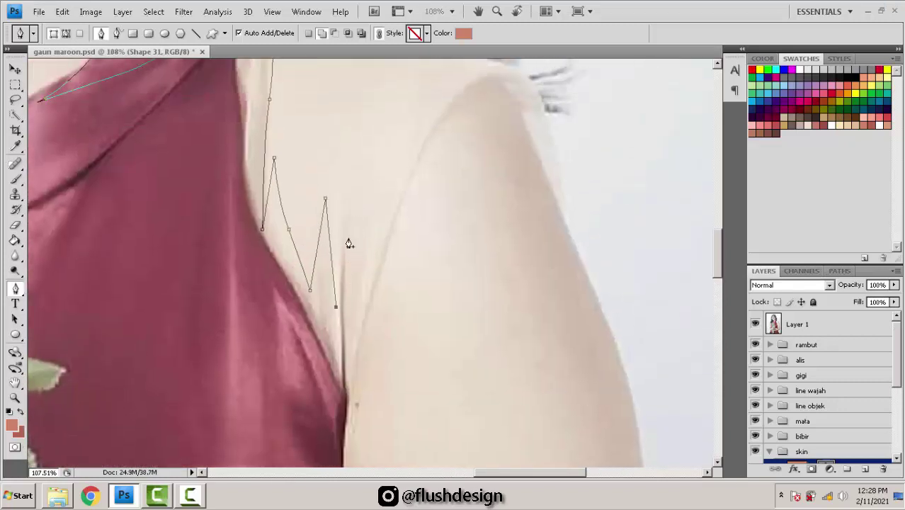
pyautogui.moveTo(353, 218); pyautogui.dragTo(372, 190)
pyautogui.click(378, 157)
pyautogui.moveTo(378, 239); pyautogui.dragTo(374, 272)
# Step: Trace the shadow path down the inner edge of the upper arm beside the dress
pyautogui.scroll(-1, 367, 331)
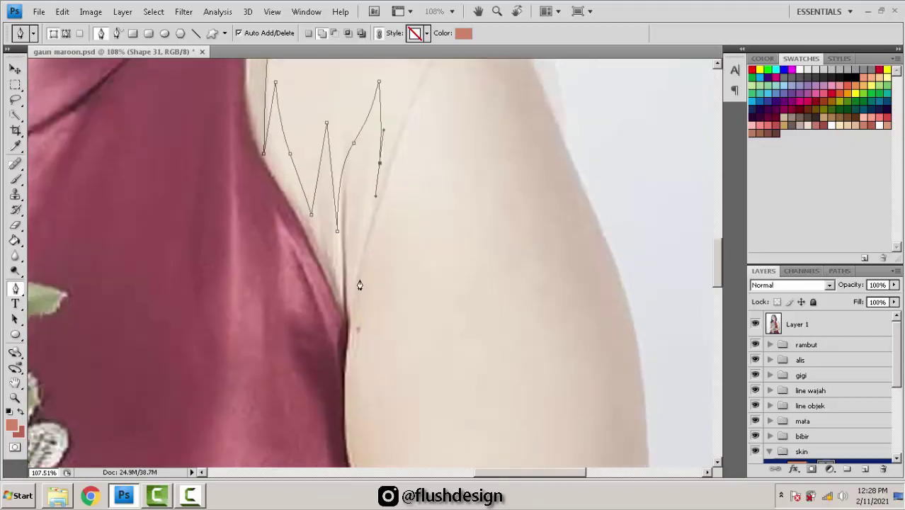
pyautogui.scroll(-1, 358, 323)
pyautogui.moveTo(379, 271); pyautogui.dragTo(396, 342)
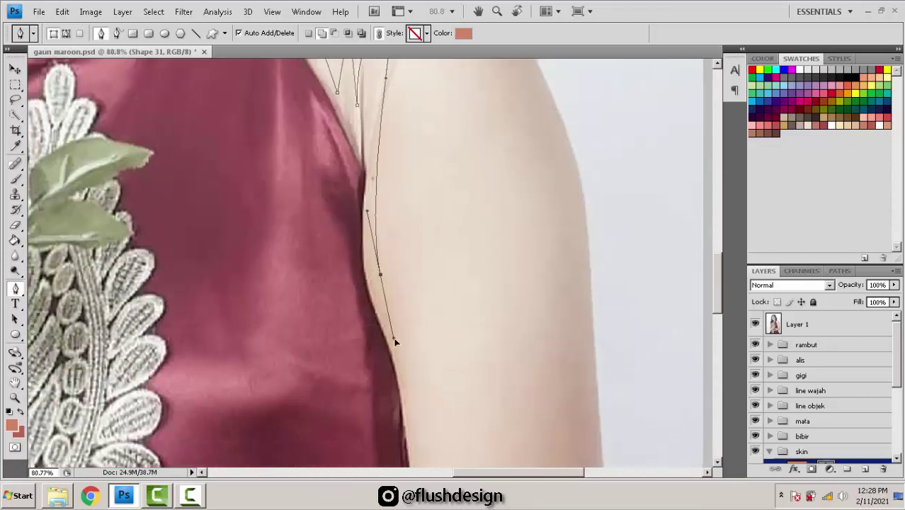
pyautogui.scroll(-5, 425, 341)
pyautogui.moveTo(423, 296); pyautogui.dragTo(406, 234)
pyautogui.hotkey('ctrl', 'z')
pyautogui.click(411, 265)
pyautogui.rightClick(425, 344)
pyautogui.click(402, 305)
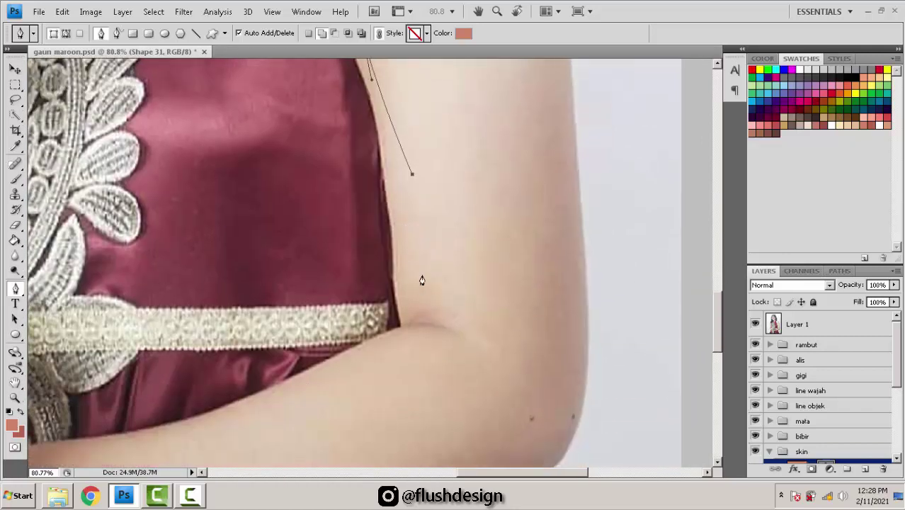
pyautogui.hotkey('ctrl', 'z')
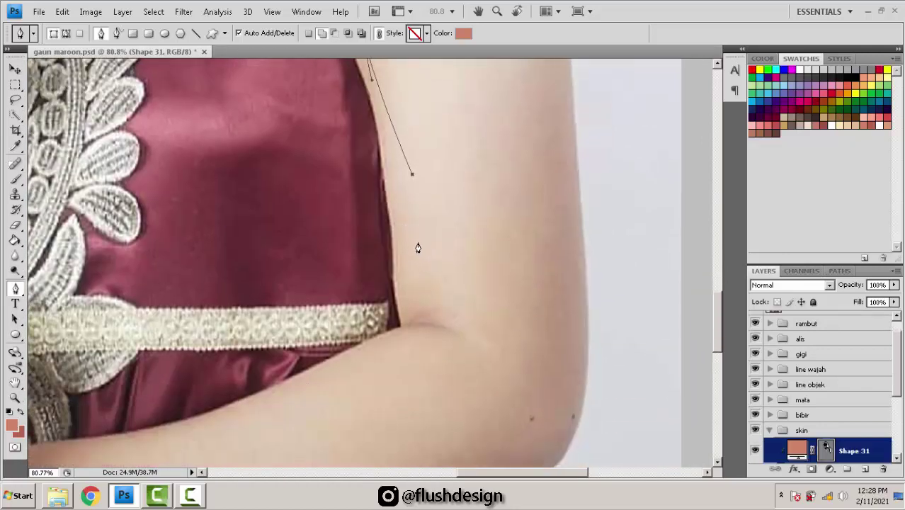
# Step: Curve the shadow path along the lower upper arm and out to a pointed tip past the elbow crease
pyautogui.moveTo(414, 267); pyautogui.dragTo(413, 302)
pyautogui.hotkey('ctrl', 'z')
pyautogui.moveTo(410, 182); pyautogui.dragTo(420, 275)
pyautogui.moveTo(481, 343); pyautogui.dragTo(525, 358)
# Step: Trace the shadow path back from the elbow tip along the upper forearm to the wrist
pyautogui.moveTo(434, 303); pyautogui.dragTo(365, 325)
pyautogui.moveTo(433, 281); pyautogui.dragTo(553, 252)
pyautogui.hotkey('ctrl', 'z')
pyautogui.hotkey('ctrl', 'z')
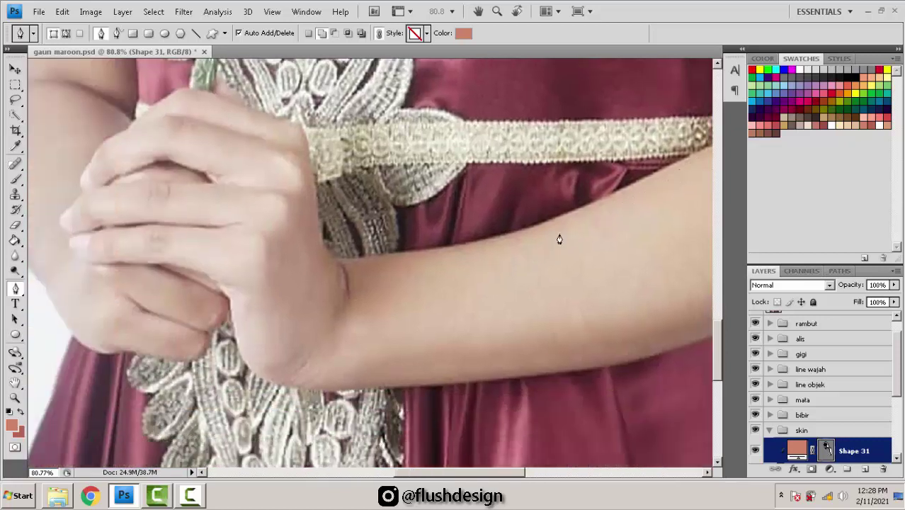
pyautogui.moveTo(608, 211); pyautogui.dragTo(501, 273)
pyautogui.moveTo(381, 313); pyautogui.dragTo(387, 287)
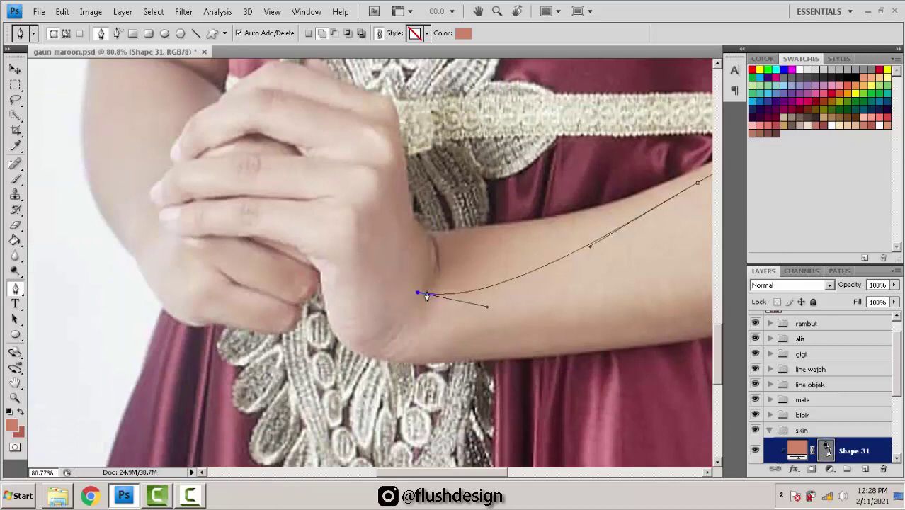
# Step: Add a pointed notch at the wrist and curve the shadow path around the heel of the hand
pyautogui.moveTo(450, 301); pyautogui.dragTo(455, 301)
pyautogui.moveTo(400, 314); pyautogui.dragTo(382, 323)
pyautogui.moveTo(354, 264); pyautogui.dragTo(425, 308)
pyautogui.scroll(4, 365, 262)
pyautogui.hotkey('ctrl', 'z')
# Step: Trace scalloped curves around the knuckles of the clasped hand up to the index finger
pyautogui.click(341, 229)
pyautogui.moveTo(370, 210); pyautogui.dragTo(409, 185)
pyautogui.moveTo(389, 185); pyautogui.dragTo(425, 222)
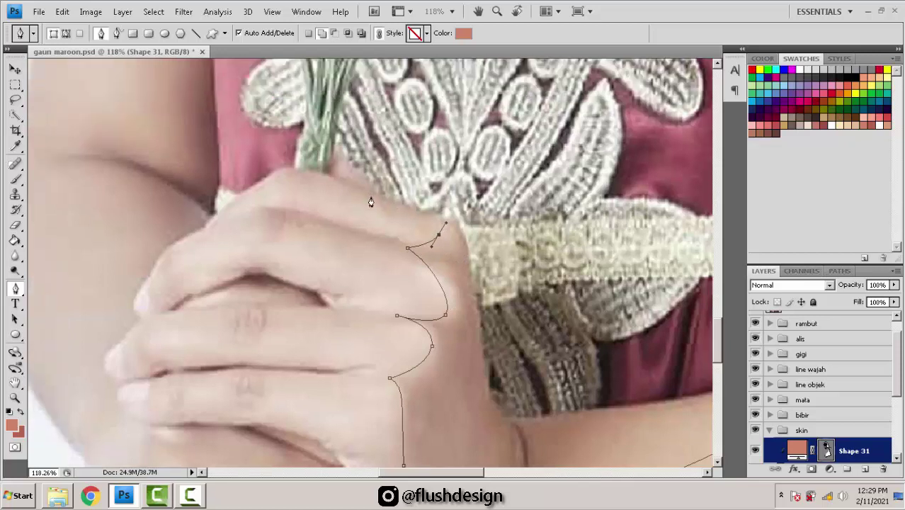
# Step: Carry the shadow path along the top edge of the clasped hand and past the flower stems
pyautogui.hotkey('ctrl', 'z')
pyautogui.moveTo(361, 204)
pyautogui.mouseDown()
pyautogui.moveTo(309, 172)
pyautogui.moveTo(305, 187)
pyautogui.moveTo(325, 194)
pyautogui.moveTo(290, 177)
pyautogui.moveTo(221, 208)
pyautogui.moveTo(334, 219)
pyautogui.mouseUp()
pyautogui.hotkey('ctrl', 'z')
pyautogui.hotkey('ctrl', 'z')
pyautogui.moveTo(374, 153); pyautogui.dragTo(402, 146)
# Step: Run the shadow path up across the dress and over the shoulder, closing it at its starting point on the outer shoulder
pyautogui.scroll(-3, 439, 165)
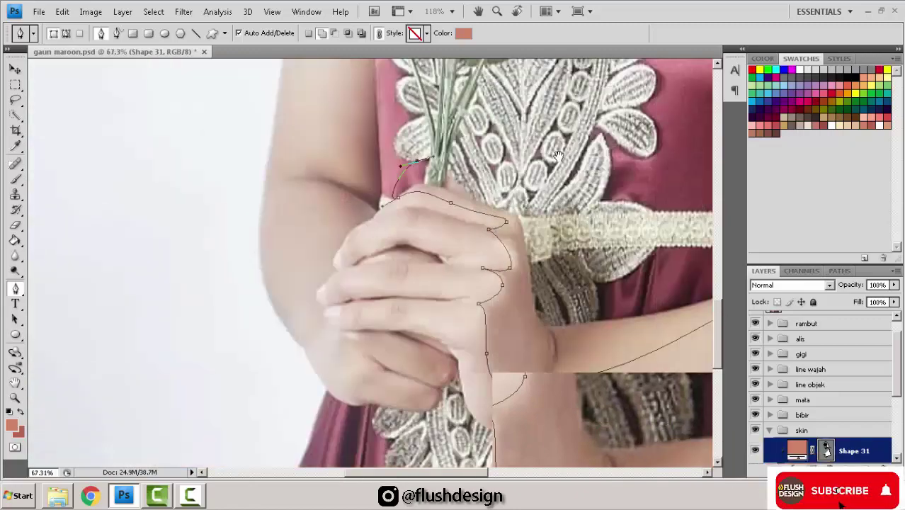
pyautogui.moveTo(595, 168); pyautogui.dragTo(386, 168)
pyautogui.moveTo(483, 163); pyautogui.dragTo(452, 242)
pyautogui.moveTo(461, 114); pyautogui.dragTo(463, 221)
pyautogui.moveTo(482, 151); pyautogui.dragTo(445, 316)
pyautogui.moveTo(424, 196)
pyautogui.mouseDown()
pyautogui.moveTo(424, 164)
pyautogui.moveTo(406, 261)
pyautogui.mouseUp()
pyautogui.moveTo(409, 217); pyautogui.dragTo(418, 183)
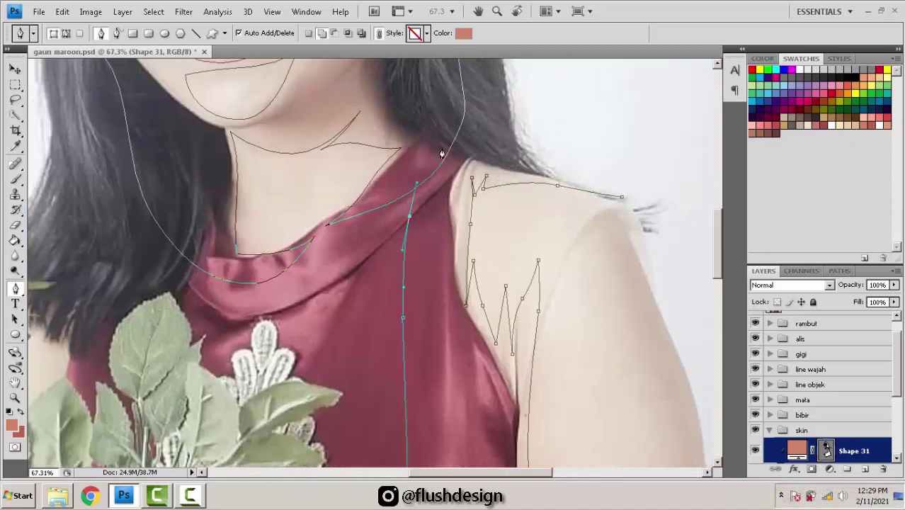
pyautogui.click(621, 199)
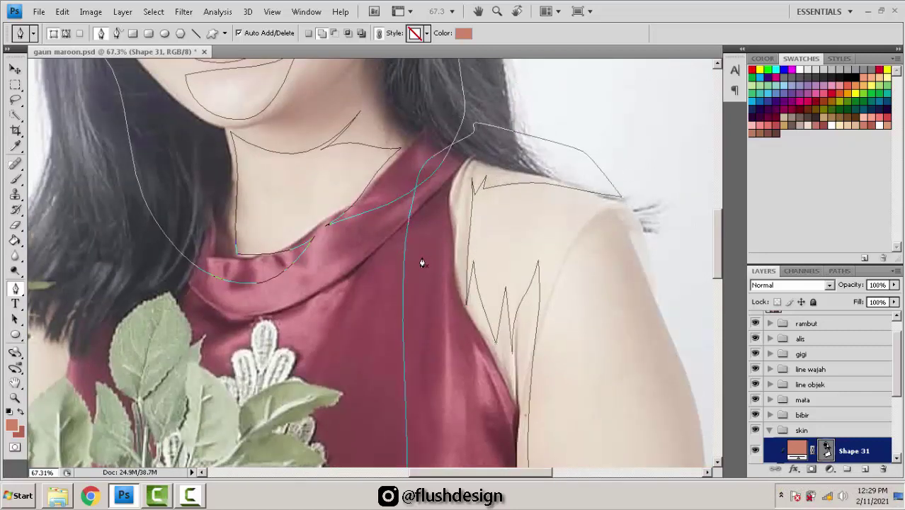
# Step: Start a second arm shadow path at the front arm crease and curve it over the top of the shoulder
pyautogui.scroll(-3, 422, 263)
pyautogui.moveTo(390, 346); pyautogui.dragTo(389, 241)
pyautogui.moveTo(382, 384); pyautogui.dragTo(430, 177)
pyautogui.scroll(10, 430, 177)
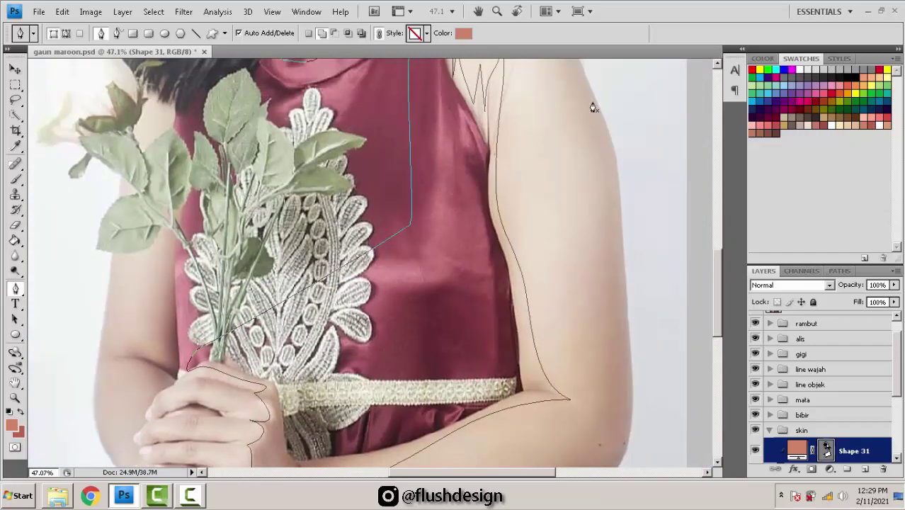
pyautogui.scroll(2, 530, 141)
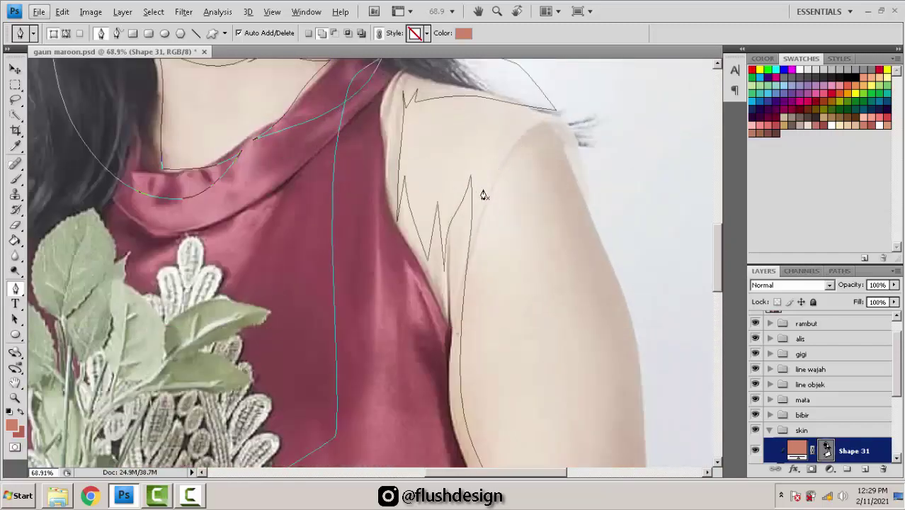
pyautogui.moveTo(537, 128); pyautogui.dragTo(580, 115)
pyautogui.hotkey('ctrl', 'z')
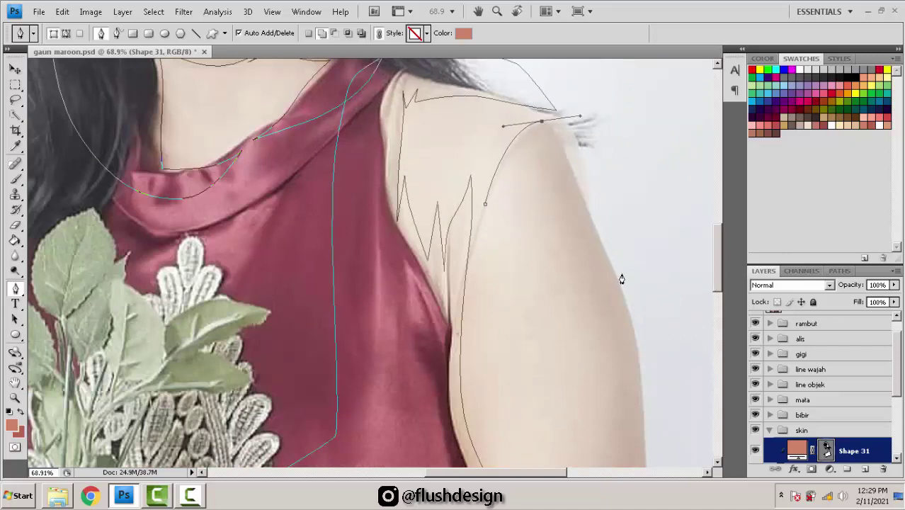
# Step: Carry the second shadow path down outside the arm's outer contour and around below the elbow
pyautogui.moveTo(622, 274); pyautogui.dragTo(638, 330)
pyautogui.moveTo(674, 394); pyautogui.dragTo(618, 235)
pyautogui.moveTo(634, 382); pyautogui.dragTo(609, 282)
pyautogui.moveTo(603, 326); pyautogui.dragTo(611, 193)
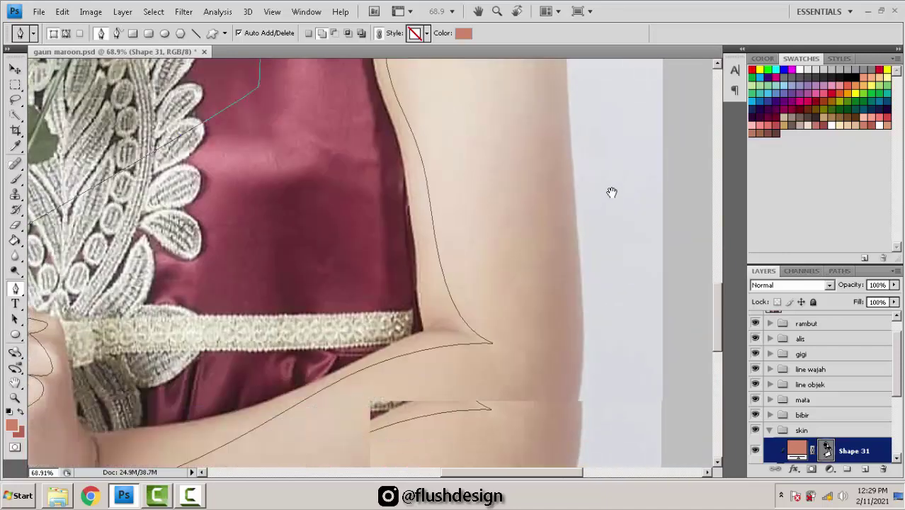
pyautogui.scroll(-2, 612, 192)
pyautogui.moveTo(622, 257); pyautogui.dragTo(634, 116)
pyautogui.moveTo(610, 323); pyautogui.dragTo(582, 378)
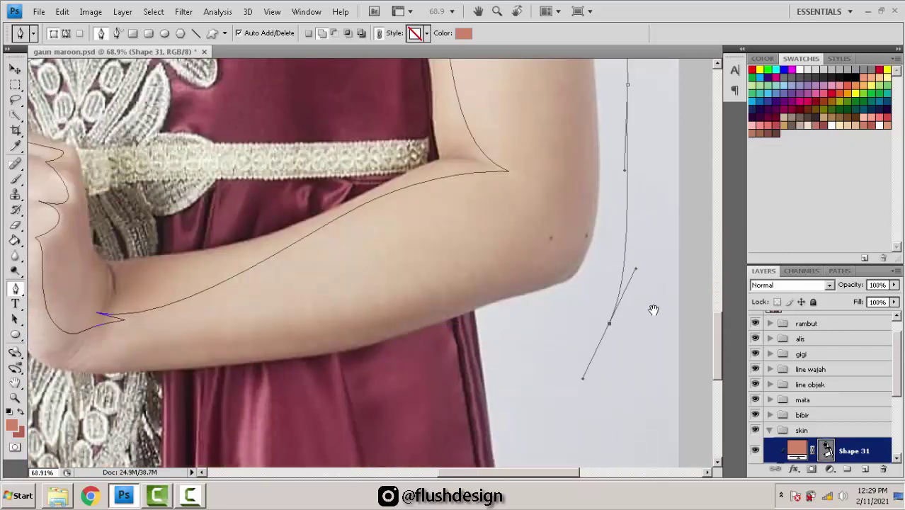
# Step: Carry the second shadow path beneath the forearm and across the dress, then curve it up onto the inner wrist
pyautogui.moveTo(654, 309); pyautogui.dragTo(818, 233)
pyautogui.moveTo(494, 333); pyautogui.dragTo(393, 337)
pyautogui.moveTo(295, 326); pyautogui.dragTo(517, 353)
pyautogui.moveTo(393, 337); pyautogui.dragTo(364, 312)
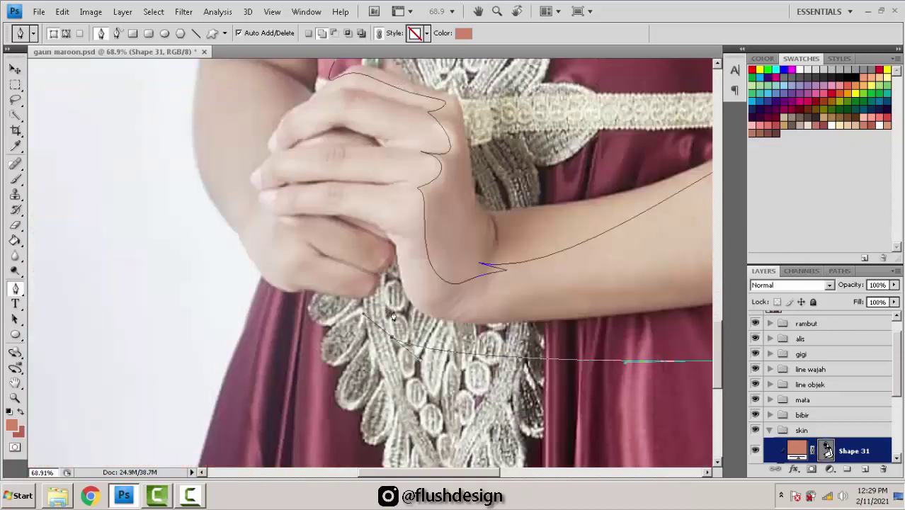
pyautogui.scroll(4, 393, 311)
pyautogui.click(405, 276)
pyautogui.moveTo(444, 293); pyautogui.dragTo(353, 285)
pyautogui.hotkey('ctrl', 'z')
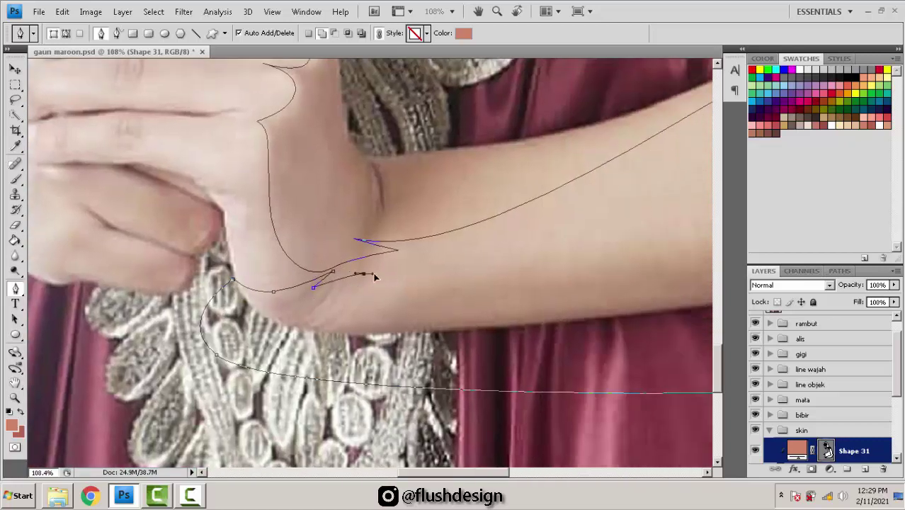
# Step: Trace the shadow boundary from the wrist along the lower forearm, forming short pointed notches along it
pyautogui.click(444, 259)
pyautogui.click(371, 283)
pyautogui.moveTo(422, 282); pyautogui.dragTo(236, 301)
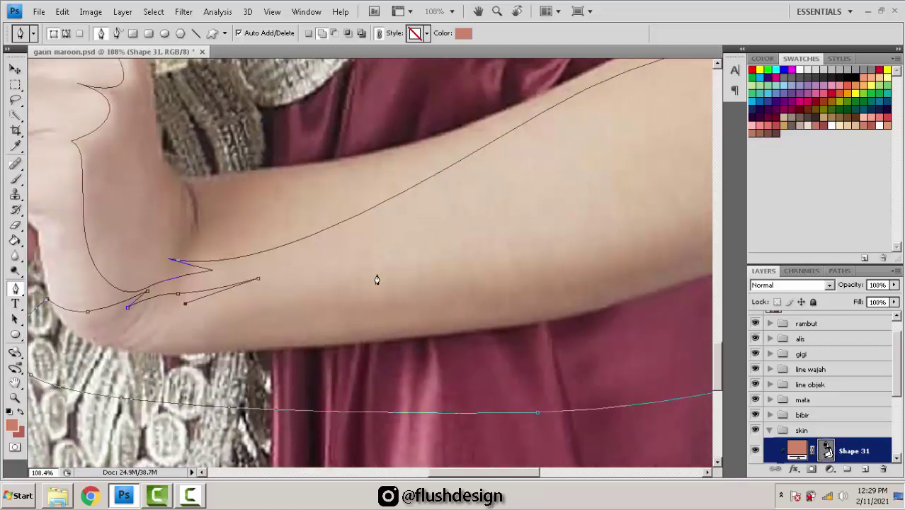
pyautogui.moveTo(395, 271); pyautogui.dragTo(524, 308)
pyautogui.scroll(-4, 456, 277)
pyautogui.hotkey('ctrl', 'z')
pyautogui.click(578, 279)
pyautogui.click(507, 291)
# Step: Continue the shadow boundary along the forearm into the elbow, ending it in a pointed corner inside the bend
pyautogui.moveTo(595, 261); pyautogui.dragTo(443, 366)
pyautogui.moveTo(539, 314); pyautogui.dragTo(574, 272)
pyautogui.hotkey('ctrl', 'z')
pyautogui.moveTo(488, 354); pyautogui.dragTo(532, 322)
pyautogui.click(572, 322)
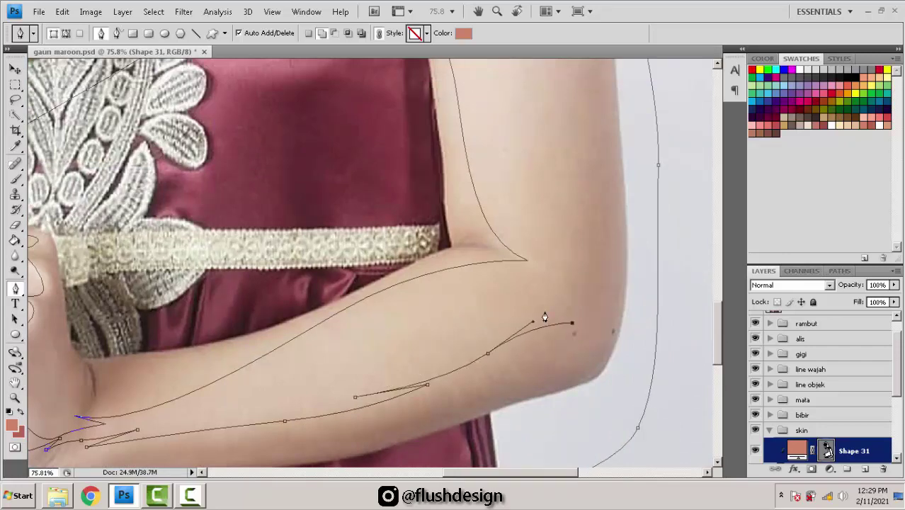
pyautogui.click(533, 313)
# Step: Run the path from the elbow up the upper arm and add a sharp notch halfway up
pyautogui.moveTo(578, 186); pyautogui.dragTo(562, 331)
pyautogui.moveTo(552, 286); pyautogui.dragTo(546, 196)
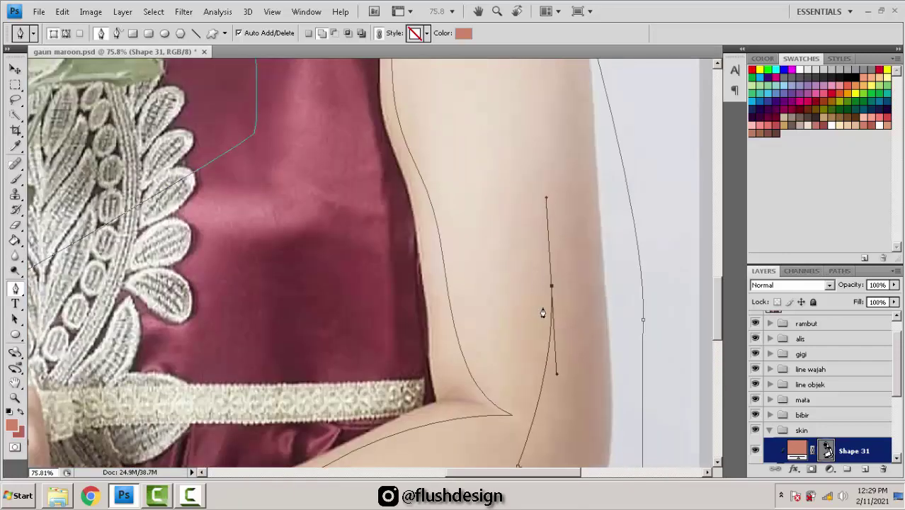
pyautogui.hotkey('ctrl', 'z')
pyautogui.moveTo(542, 307); pyautogui.dragTo(536, 188)
pyautogui.click(543, 156)
pyautogui.click(526, 226)
# Step: Carry the path up the outer part of the upper arm and close it at its starting point near the shoulder
pyautogui.moveTo(533, 118); pyautogui.dragTo(527, 319)
pyautogui.moveTo(525, 229); pyautogui.dragTo(537, 300)
pyautogui.moveTo(530, 267); pyautogui.dragTo(507, 160)
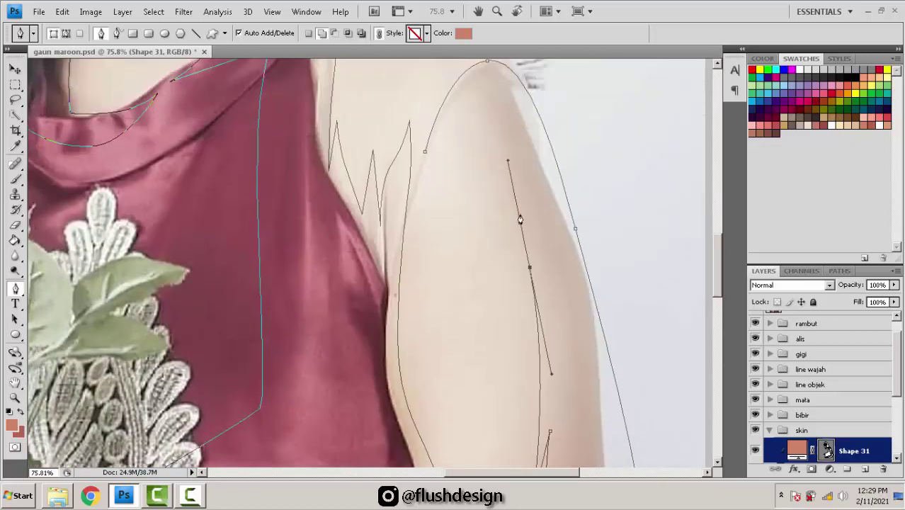
pyautogui.hotkey('ctrl', 'z')
pyautogui.moveTo(519, 238); pyautogui.dragTo(487, 129)
pyautogui.hotkey('ctrl', 'z')
pyautogui.moveTo(519, 213); pyautogui.dragTo(482, 113)
pyautogui.scroll(-4, 442, 157)
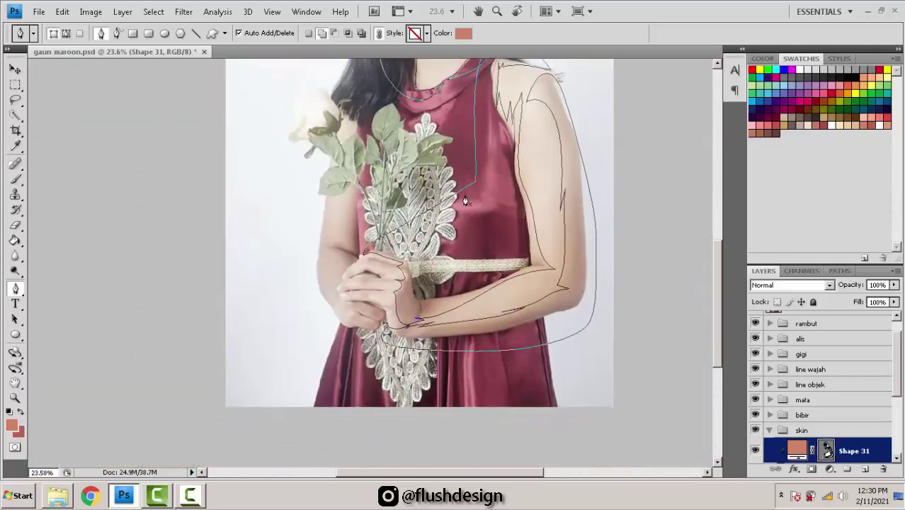
# Step: Start a new shadow path at the index knuckle and follow the top finger's upper edge toward the far arm's crease
pyautogui.scroll(4, 481, 264)
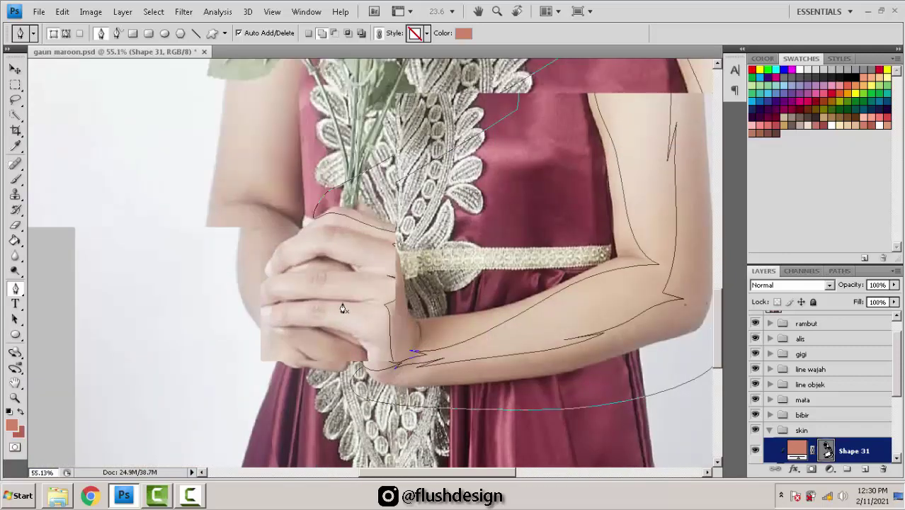
pyautogui.scroll(3, 402, 231)
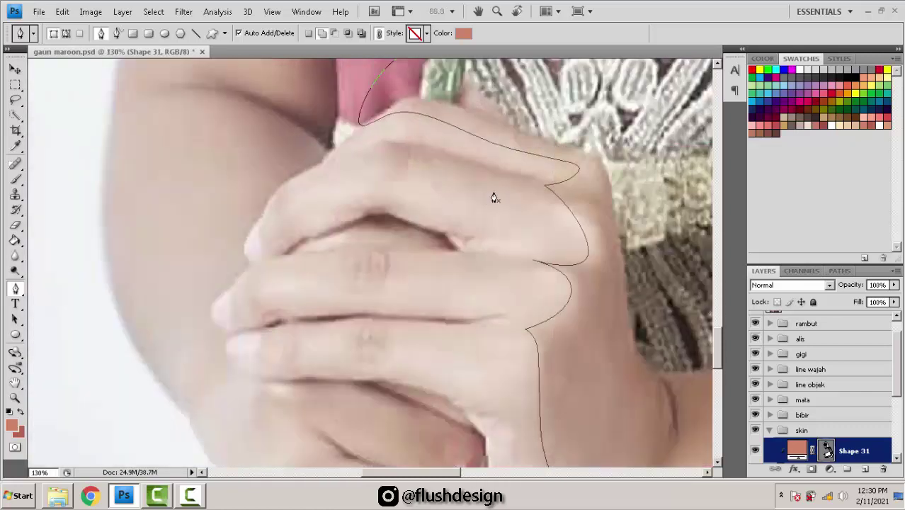
pyautogui.moveTo(475, 222); pyautogui.dragTo(489, 283)
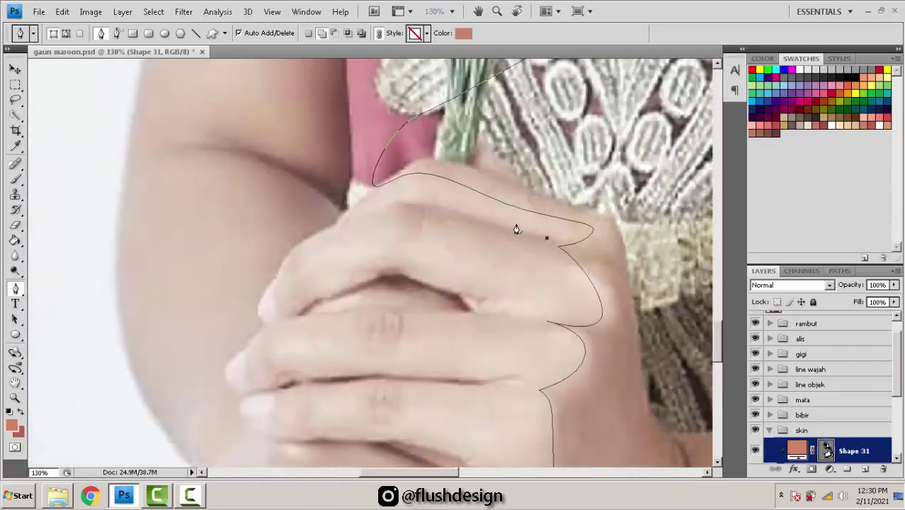
pyautogui.moveTo(409, 197); pyautogui.dragTo(361, 191)
pyautogui.hotkey('ctrl', 'z')
pyautogui.moveTo(435, 199); pyautogui.dragTo(388, 196)
pyautogui.moveTo(326, 229); pyautogui.dragTo(303, 241)
pyautogui.hotkey('ctrl', 'z')
pyautogui.hotkey('ctrl', 'z')
# Step: Take the path up beside the flower stems and over the leaves to the hair above the far arm
pyautogui.moveTo(347, 216); pyautogui.dragTo(348, 284)
pyautogui.click(337, 285)
pyautogui.moveTo(373, 221); pyautogui.dragTo(380, 136)
pyautogui.moveTo(393, 177); pyautogui.dragTo(425, 312)
pyautogui.moveTo(383, 141); pyautogui.dragTo(399, 266)
pyautogui.moveTo(442, 124); pyautogui.dragTo(443, 337)
pyautogui.moveTo(443, 227); pyautogui.dragTo(418, 124)
pyautogui.click(367, 111)
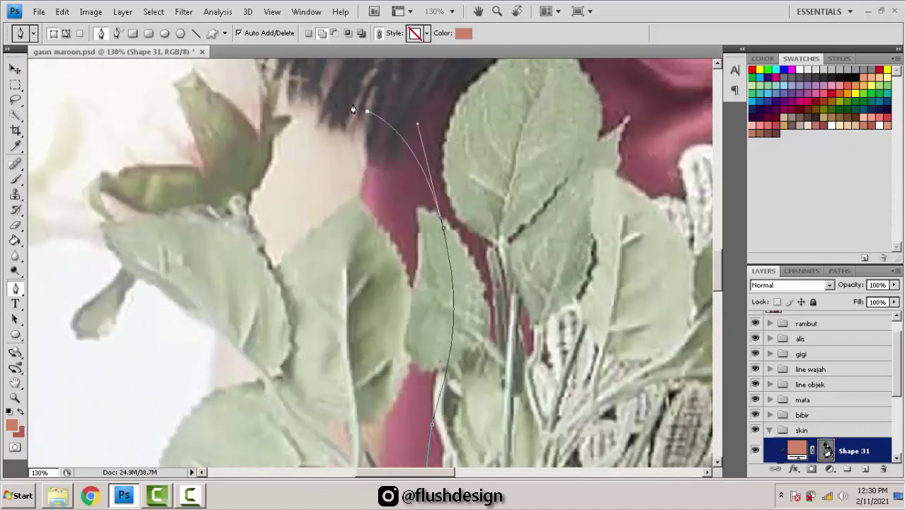
# Step: Bring the path down the middle of the far upper arm as the shadow boundary
pyautogui.moveTo(353, 106); pyautogui.dragTo(296, 338)
pyautogui.hotkey('ctrl', 'z')
pyautogui.moveTo(323, 277); pyautogui.dragTo(349, 229)
pyautogui.moveTo(347, 379); pyautogui.dragTo(377, 177)
pyautogui.moveTo(365, 306); pyautogui.dragTo(352, 324)
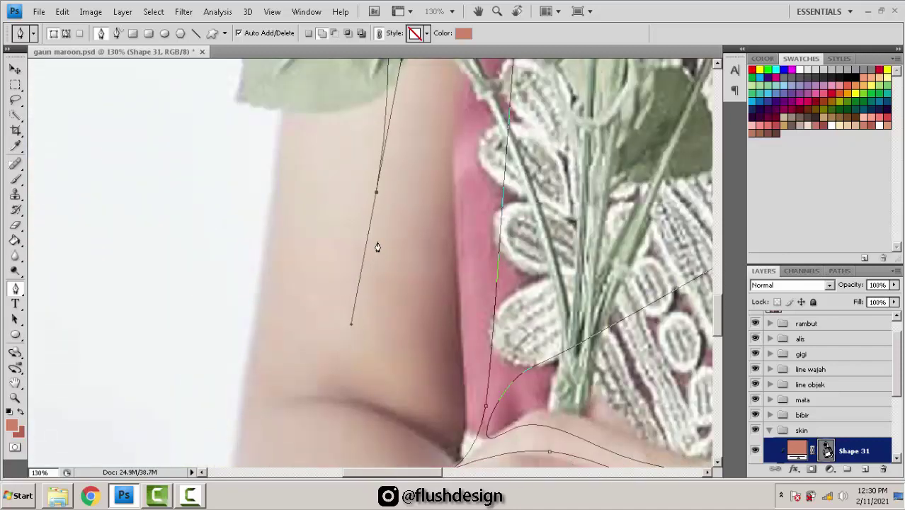
pyautogui.hotkey('ctrl', 'z')
pyautogui.moveTo(371, 219); pyautogui.dragTo(383, 169)
# Step: Shape a notch above the far elbow crease and curve the path around the crease toward the fingers
pyautogui.click(375, 357)
pyautogui.moveTo(367, 229); pyautogui.dragTo(331, 268)
pyautogui.hotkey('ctrl', 'z')
pyautogui.click(329, 303)
pyautogui.moveTo(374, 315); pyautogui.dragTo(438, 254)
pyautogui.click(447, 283)
# Step: Run the path past the top fingertip and back along the top finger, closing it at the index knuckle
pyautogui.moveTo(450, 312); pyautogui.dragTo(387, 274)
pyautogui.hotkey('ctrl', 'z')
pyautogui.click(421, 250)
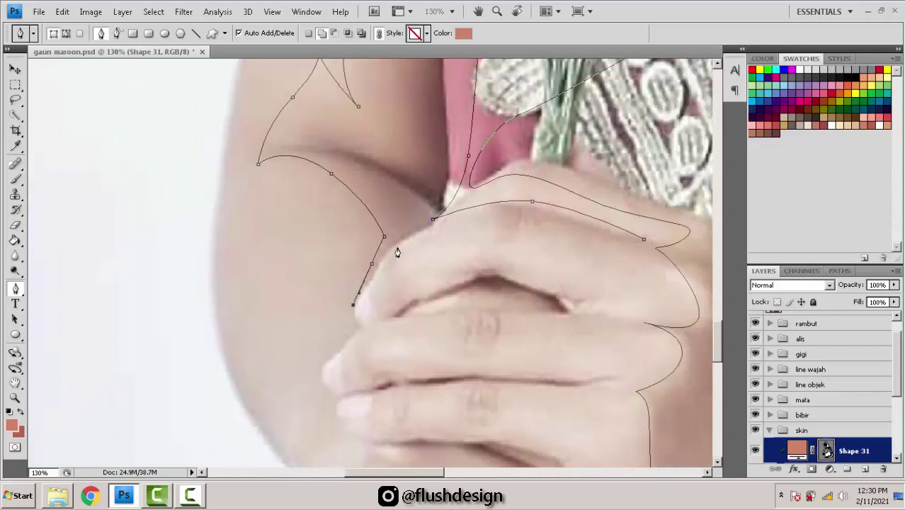
pyautogui.moveTo(459, 228); pyautogui.dragTo(461, 267)
pyautogui.hotkey('ctrl', 'z')
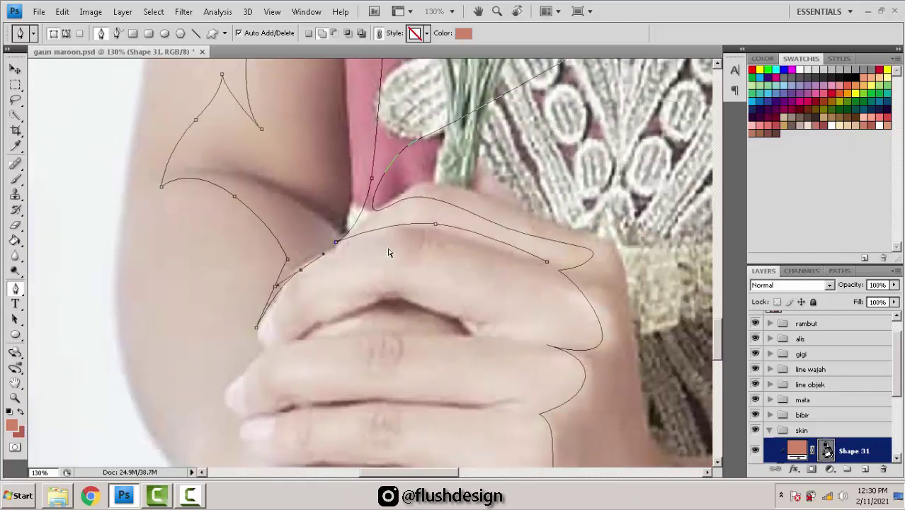
pyautogui.moveTo(394, 248); pyautogui.dragTo(445, 263)
pyautogui.moveTo(538, 271); pyautogui.dragTo(578, 292)
pyautogui.moveTo(539, 256); pyautogui.dragTo(541, 230)
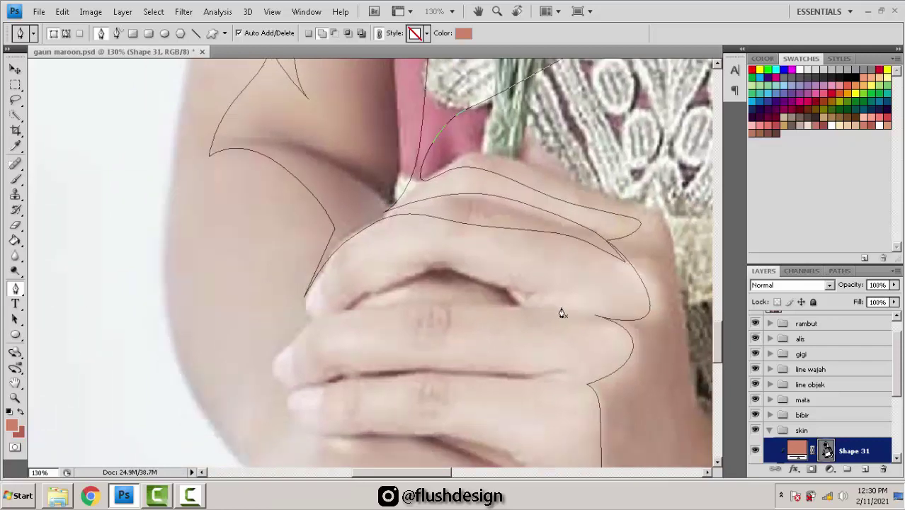
# Step: Start a shadow path above the gap under the top finger and trace it with notches around the top fingertip
pyautogui.moveTo(449, 259); pyautogui.dragTo(474, 255)
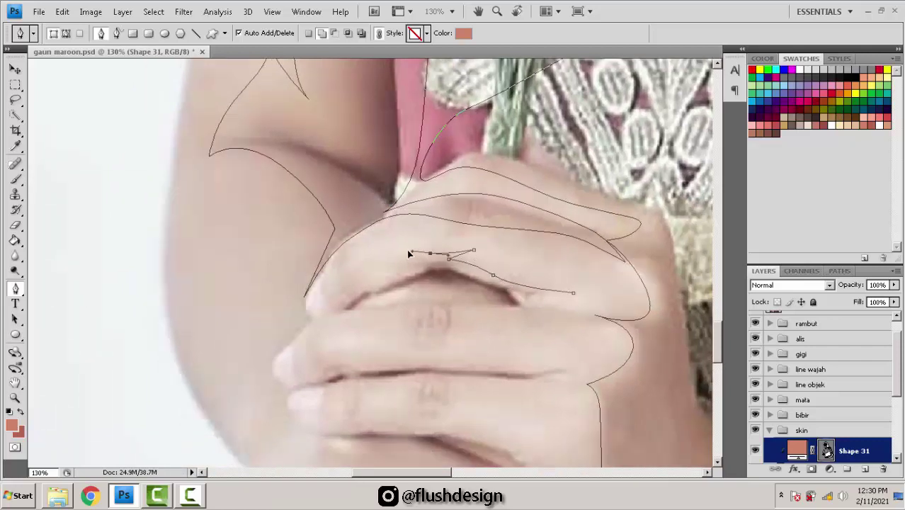
pyautogui.click(357, 284)
pyautogui.hotkey('ctrl', 'z')
pyautogui.click(347, 294)
pyautogui.click(365, 267)
pyautogui.moveTo(303, 311); pyautogui.dragTo(342, 251)
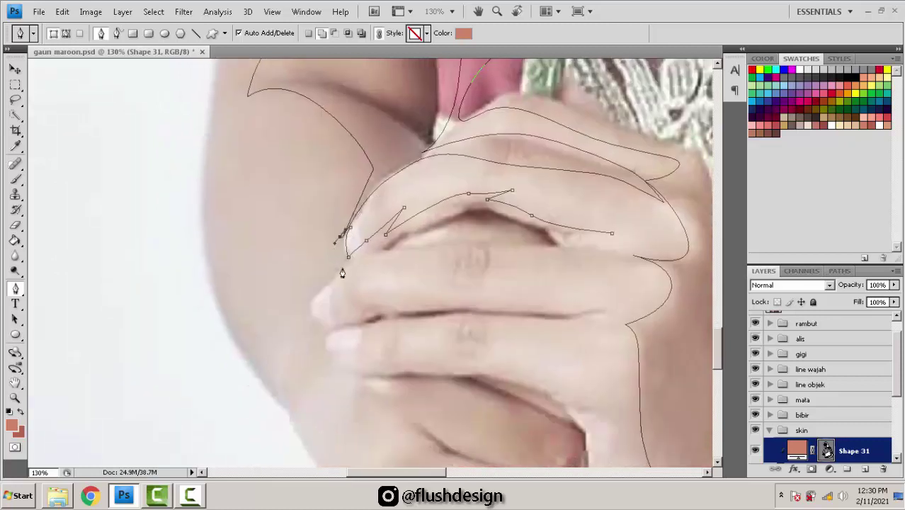
pyautogui.moveTo(335, 280); pyautogui.dragTo(355, 251)
pyautogui.moveTo(405, 223); pyautogui.dragTo(425, 211)
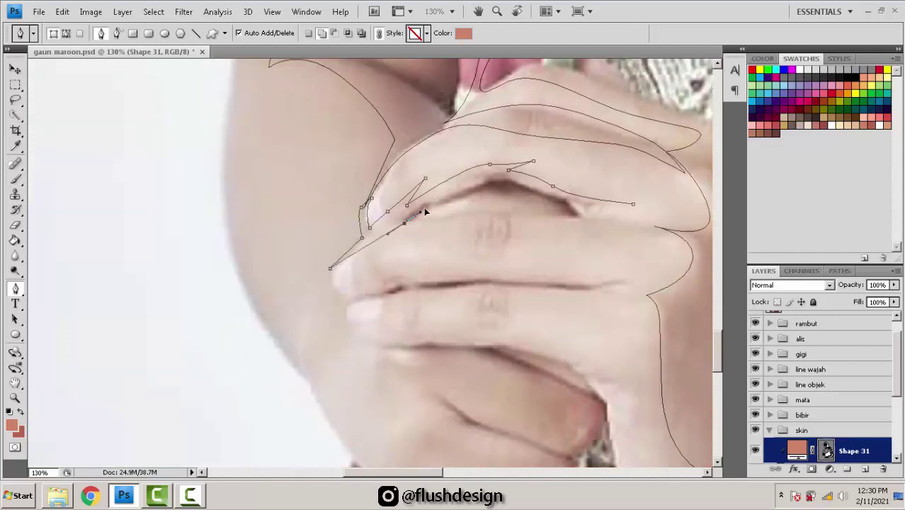
pyautogui.hotkey('ctrl', 'z')
pyautogui.moveTo(400, 241); pyautogui.dragTo(353, 257)
pyautogui.hotkey('ctrl', 'z')
pyautogui.moveTo(469, 259); pyautogui.dragTo(506, 256)
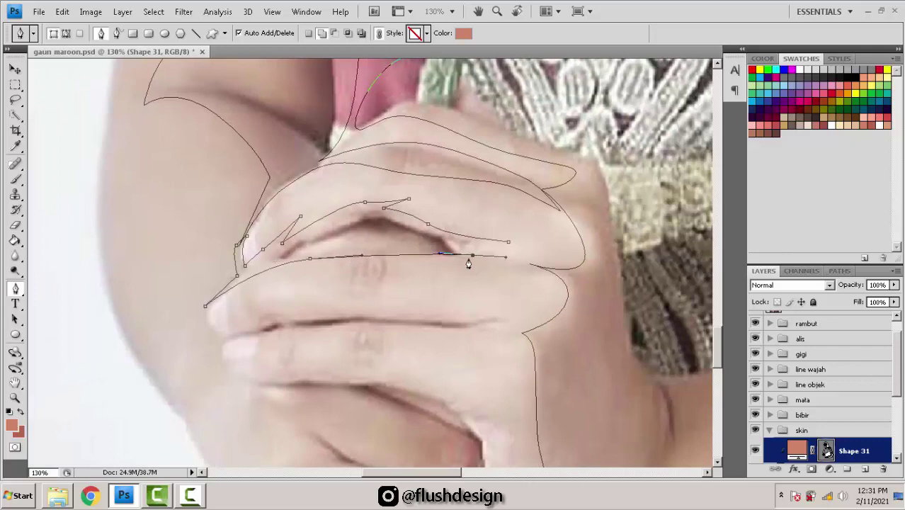
pyautogui.hotkey('ctrl', 'z')
pyautogui.moveTo(408, 257); pyautogui.dragTo(486, 255)
pyautogui.hotkey('ctrl', 'alt', 'z')
pyautogui.hotkey('ctrl', 'alt', 'z')
# Step: Carry the path around the second and third fingertips and along the shadow beneath the third finger
pyautogui.moveTo(278, 288); pyautogui.dragTo(293, 264)
pyautogui.moveTo(305, 216); pyautogui.dragTo(326, 245)
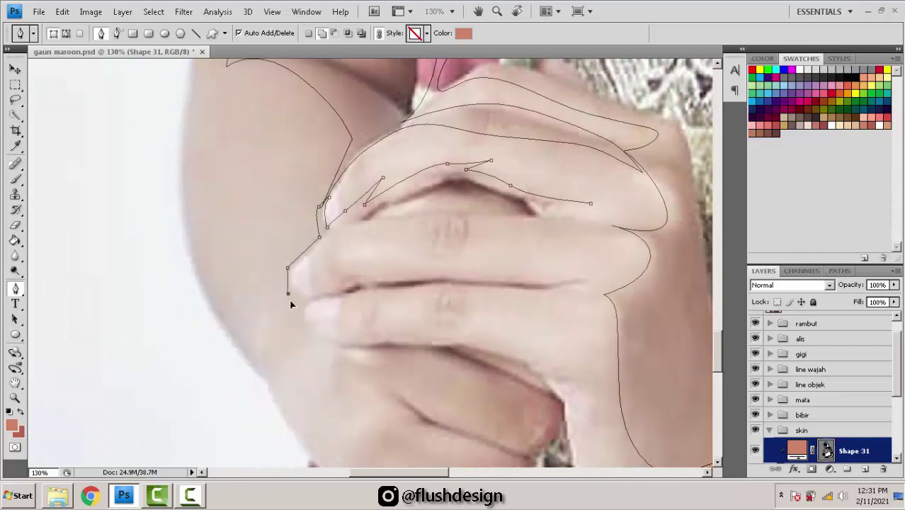
pyautogui.moveTo(301, 339); pyautogui.dragTo(303, 355)
pyautogui.scroll(-2, 381, 368)
pyautogui.hotkey('ctrl', 'z')
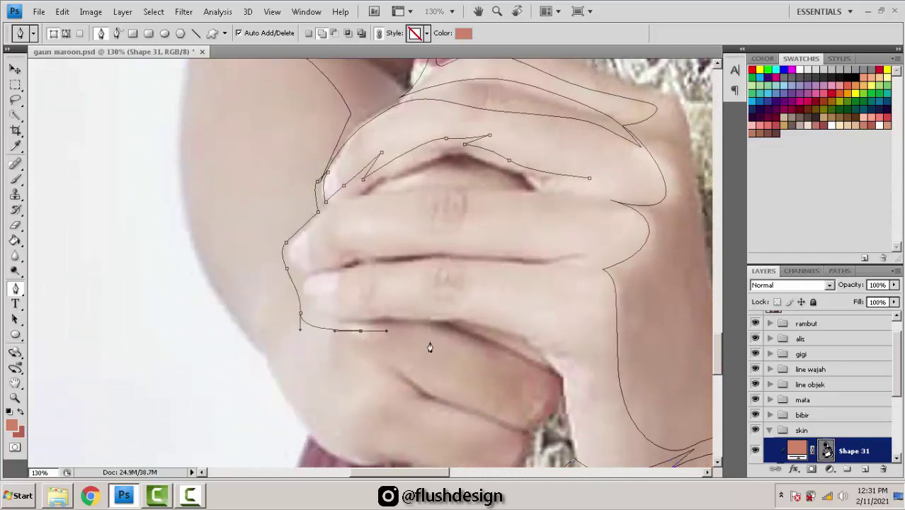
pyautogui.hotkey('ctrl', 'z')
pyautogui.moveTo(468, 357); pyautogui.dragTo(508, 374)
pyautogui.click(503, 409)
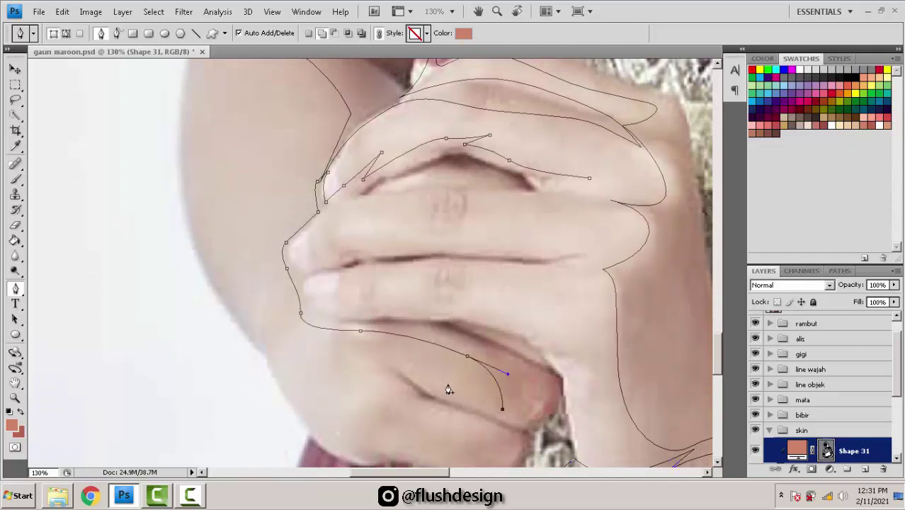
# Step: Trace the path around the crease on the lower hand, ending in a point near the lace
pyautogui.moveTo(430, 374)
pyautogui.mouseDown()
pyautogui.moveTo(394, 369)
pyautogui.moveTo(400, 374)
pyautogui.moveTo(395, 325)
pyautogui.mouseUp()
pyautogui.hotkey('ctrl', 'z')
pyautogui.click(379, 355)
pyautogui.moveTo(471, 347)
pyautogui.mouseDown()
pyautogui.moveTo(528, 368)
pyautogui.moveTo(508, 357)
pyautogui.mouseUp()
pyautogui.hotkey('ctrl', 'z')
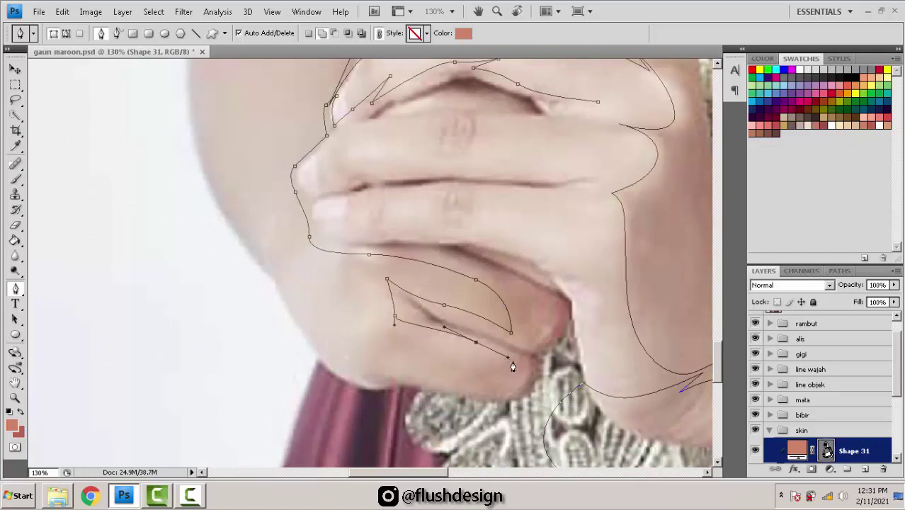
pyautogui.click(512, 364)
pyautogui.hotkey('ctrl', 'z')
# Step: Return the path along the lower hand and up its outer edge, adding a sharp notch at the far wrist
pyautogui.moveTo(418, 342); pyautogui.dragTo(355, 382)
pyautogui.click(367, 318)
pyautogui.keyDown('alt'); pyautogui.click(354, 361); pyautogui.keyUp('alt')
pyautogui.moveTo(316, 335); pyautogui.dragTo(359, 355)
pyautogui.moveTo(337, 316); pyautogui.dragTo(319, 265)
pyautogui.hotkey('ctrl', 'z')
pyautogui.click(303, 204)
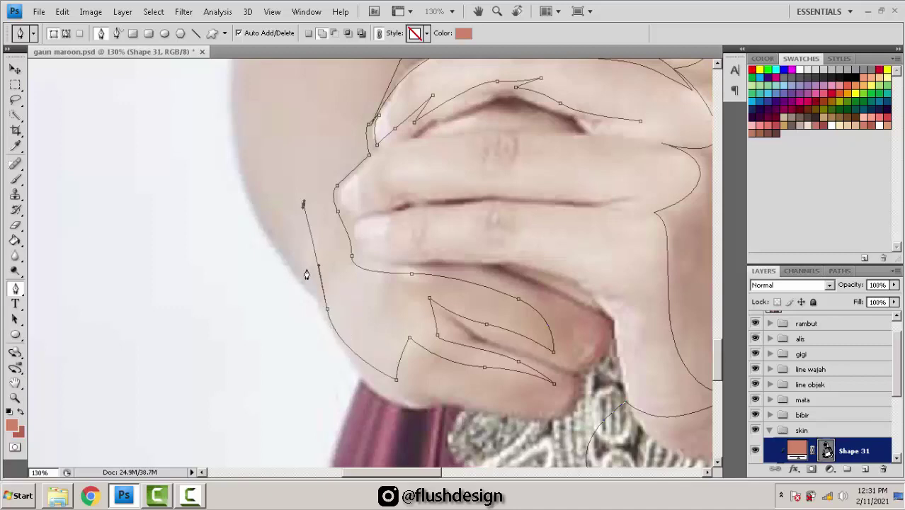
pyautogui.click(309, 278)
# Step: Run the path up the far forearm's outer edge and loop it back down outside the arm
pyautogui.moveTo(274, 190); pyautogui.dragTo(332, 350)
pyautogui.moveTo(291, 223); pyautogui.dragTo(291, 212)
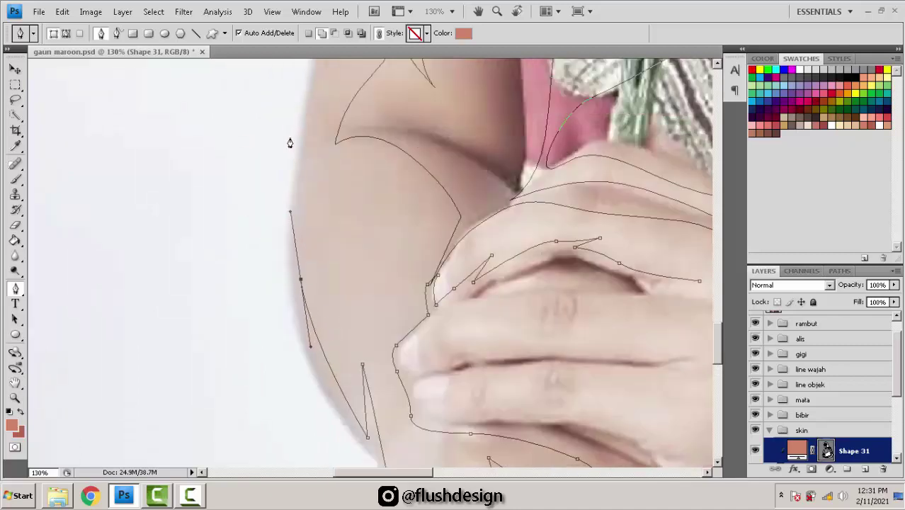
pyautogui.click(290, 138)
pyautogui.scroll(-3, 237, 215)
pyautogui.moveTo(215, 224); pyautogui.dragTo(209, 248)
pyautogui.moveTo(206, 287); pyautogui.dragTo(208, 326)
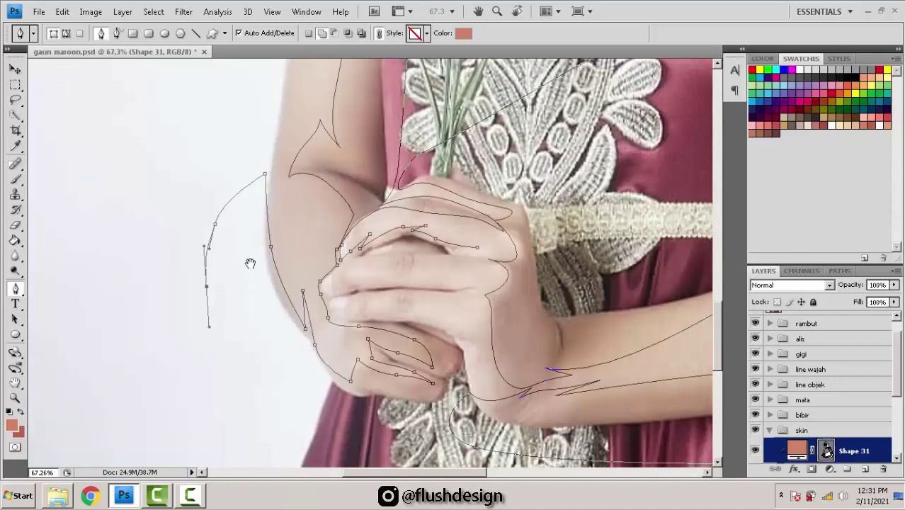
# Step: Sweep the path beneath the clasped hands and across the lace to the front hand's wrist edge
pyautogui.moveTo(250, 263); pyautogui.dragTo(210, 131)
pyautogui.moveTo(280, 299); pyautogui.dragTo(393, 303)
pyautogui.scroll(2, 407, 253)
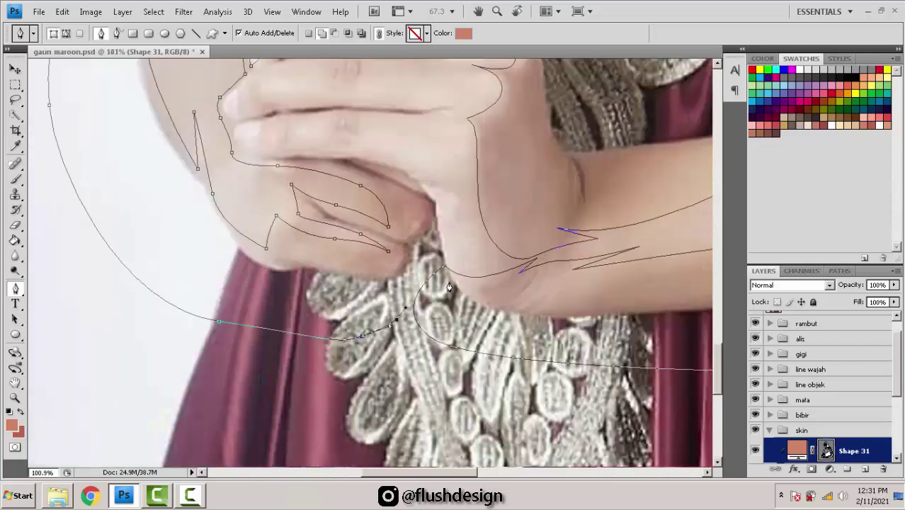
pyautogui.moveTo(457, 286); pyautogui.dragTo(468, 284)
pyautogui.scroll(2, 474, 286)
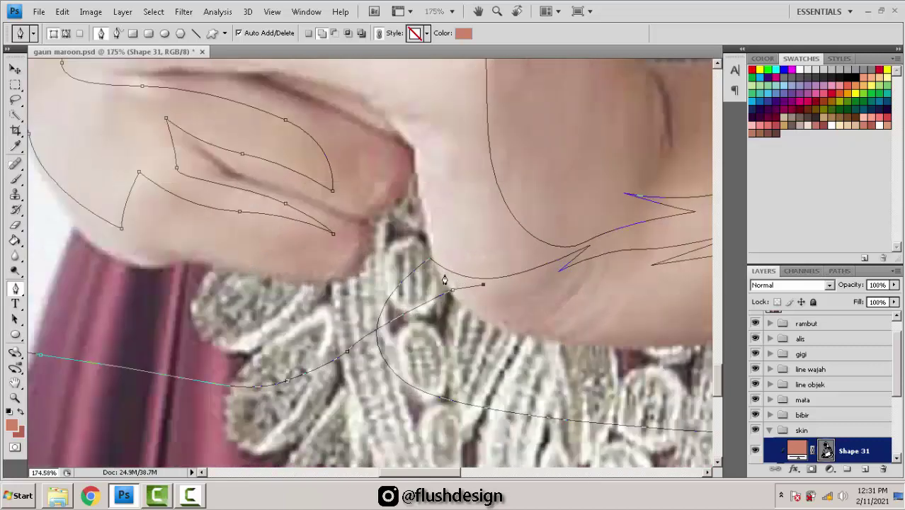
# Step: Trace the path up the front hand's inner edge to a notch at the base of the third finger
pyautogui.scroll(3, 471, 291)
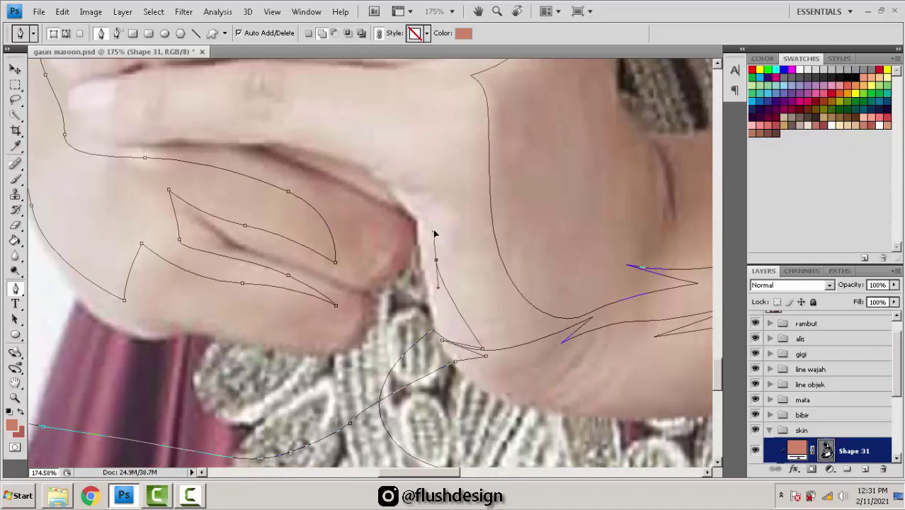
pyautogui.moveTo(439, 287); pyautogui.dragTo(482, 339)
pyautogui.click(478, 338)
pyautogui.click(519, 343)
# Step: Follow the third finger's lower edge toward its tip and add a narrow pointed notch
pyautogui.moveTo(434, 303); pyautogui.dragTo(558, 328)
pyautogui.moveTo(472, 313)
pyautogui.mouseDown()
pyautogui.moveTo(441, 317)
pyautogui.moveTo(448, 323)
pyautogui.mouseUp()
pyautogui.hotkey('ctrl', 'z')
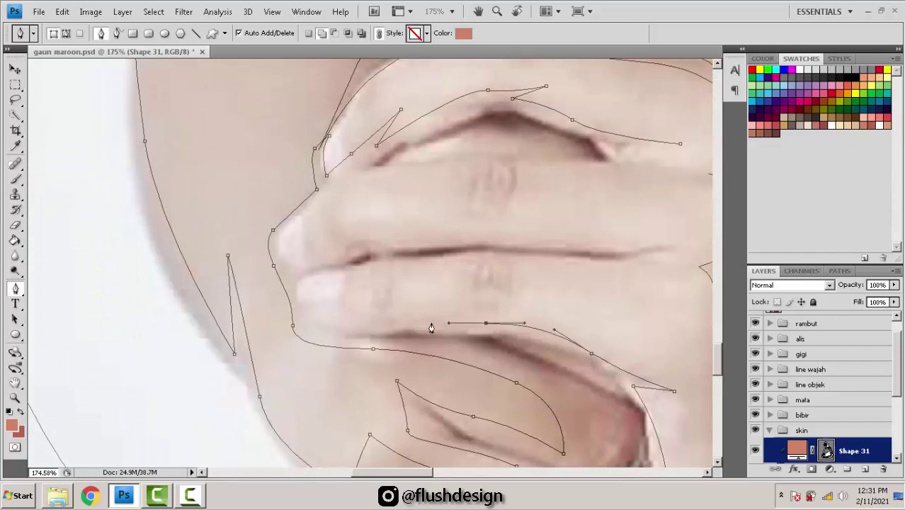
pyautogui.click(401, 321)
pyautogui.click(466, 309)
# Step: Extend the path along the underside of the third finger and curve it around the fingernail
pyautogui.moveTo(384, 311)
pyautogui.mouseDown()
pyautogui.moveTo(351, 307)
pyautogui.moveTo(358, 317)
pyautogui.moveTo(306, 306)
pyautogui.mouseUp()
pyautogui.hotkey('ctrl', 'z')
pyautogui.moveTo(355, 266); pyautogui.dragTo(294, 303)
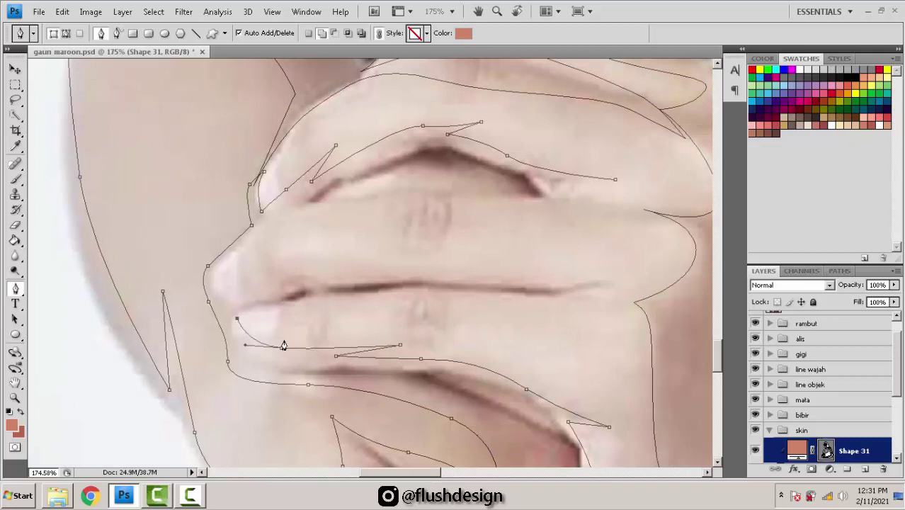
pyautogui.moveTo(277, 331); pyautogui.dragTo(313, 349)
pyautogui.hotkey('ctrl', 'z')
pyautogui.hotkey('ctrl', 'z')
# Step: Trace the upper part of the third finger with a pointed notch near the middle joint
pyautogui.moveTo(357, 311); pyautogui.dragTo(467, 348)
pyautogui.hotkey('ctrl', 'z')
pyautogui.click(410, 304)
pyautogui.click(337, 334)
pyautogui.hotkey('ctrl', 'alt', 'z')
pyautogui.hotkey('ctrl', 'alt', 'z')
pyautogui.hotkey('ctrl', 'z')
pyautogui.click(339, 335)
pyautogui.hotkey('ctrl', 'z')
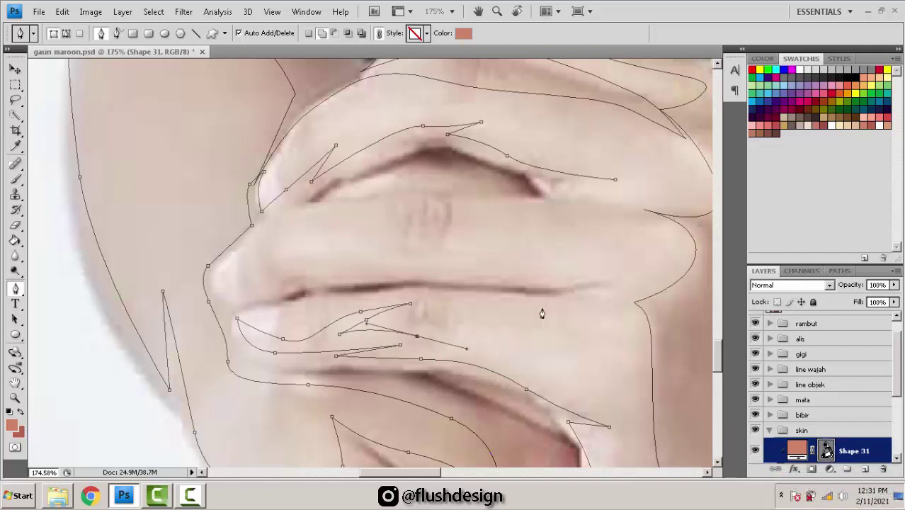
# Step: Carry the path below the crease between the second and third fingers to a point near the knuckle
pyautogui.click(563, 301)
pyautogui.hotkey('ctrl', 'z')
pyautogui.moveTo(571, 298); pyautogui.dragTo(604, 297)
pyautogui.moveTo(630, 263); pyautogui.dragTo(598, 304)
pyautogui.click(605, 305)
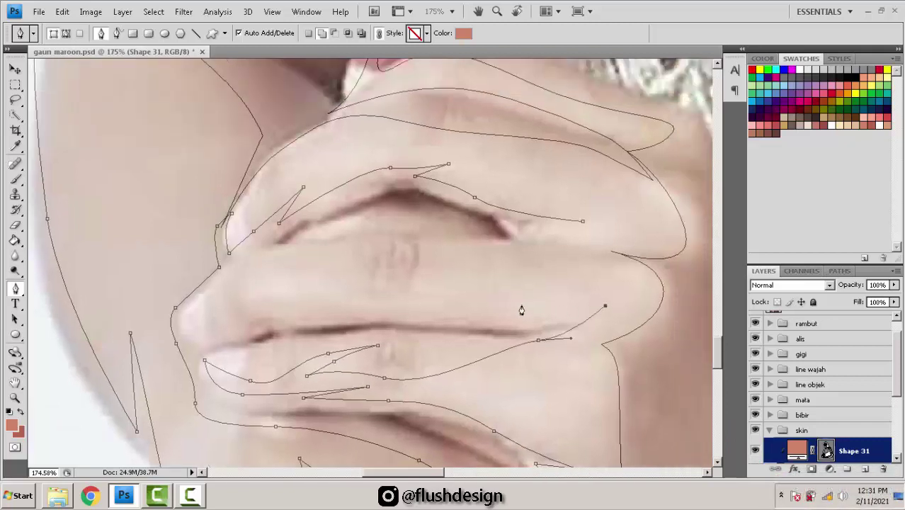
# Step: Extend the shadow path from the knuckle back along the lower edge of the second finger with a smooth curve
pyautogui.moveTo(455, 310); pyautogui.dragTo(324, 308)
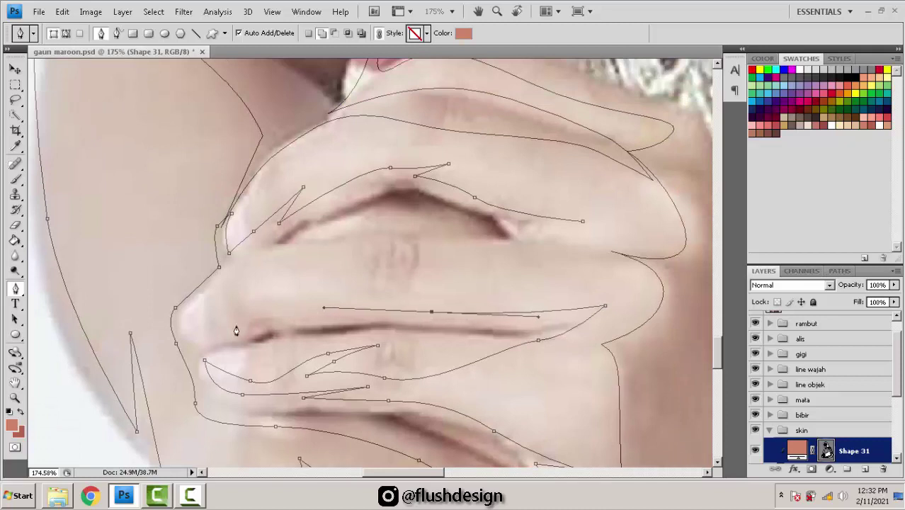
pyautogui.moveTo(241, 321); pyautogui.dragTo(208, 332)
pyautogui.click(212, 294)
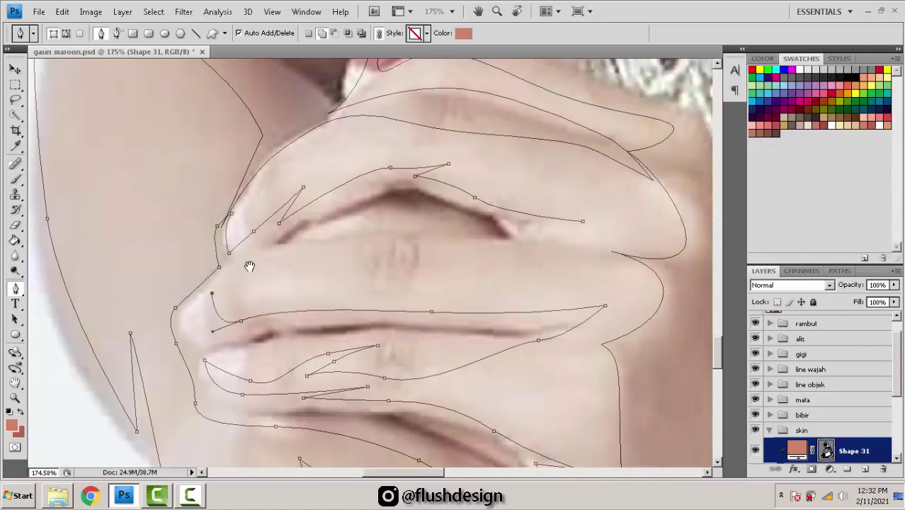
pyautogui.moveTo(249, 266); pyautogui.dragTo(226, 301)
pyautogui.moveTo(357, 281); pyautogui.dragTo(438, 295)
pyautogui.hotkey('ctrl', 'z')
pyautogui.moveTo(287, 287); pyautogui.dragTo(338, 287)
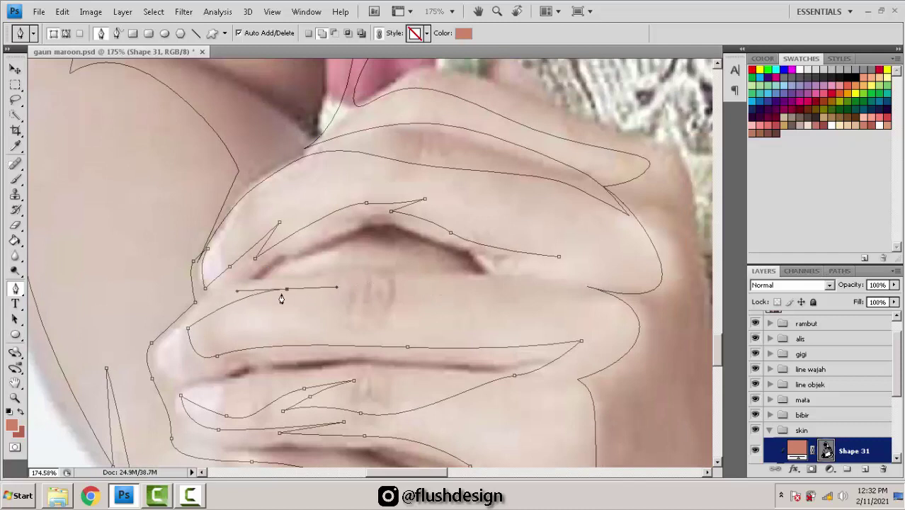
pyautogui.hotkey('ctrl', 'alt', 'z')
pyautogui.hotkey('ctrl', 'alt', 'z')
pyautogui.hotkey('ctrl', 'alt', 'z')
# Step: Turn the path upward short of the second fingertip and trace along the finger's upper part, dipping around the joint wrinkles to the knuckle
pyautogui.click(228, 350)
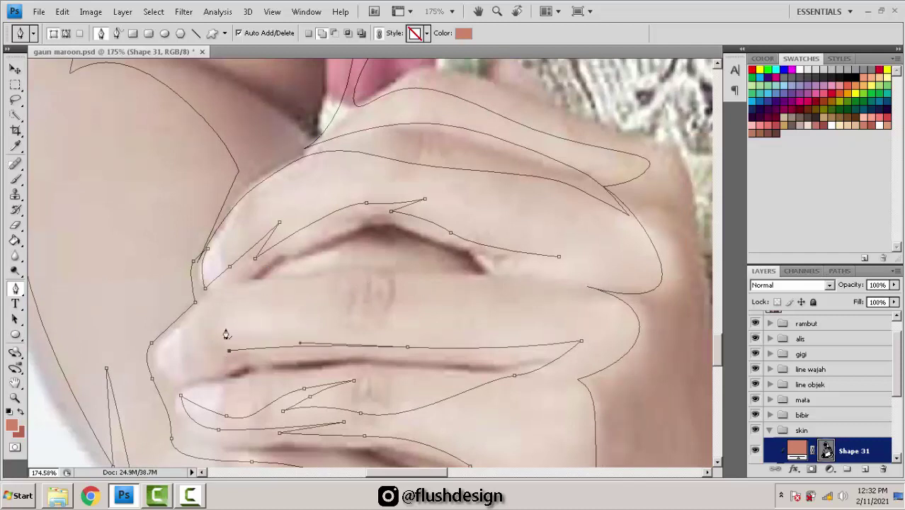
pyautogui.click(228, 308)
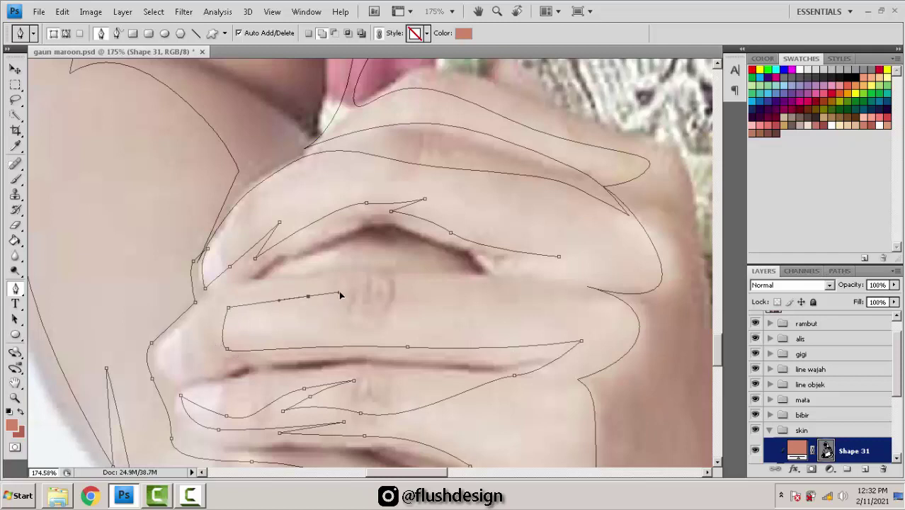
pyautogui.moveTo(391, 316); pyautogui.dragTo(354, 327)
pyautogui.moveTo(378, 323); pyautogui.dragTo(459, 298)
pyautogui.hotkey('ctrl', 'z')
pyautogui.moveTo(555, 299); pyautogui.dragTo(585, 303)
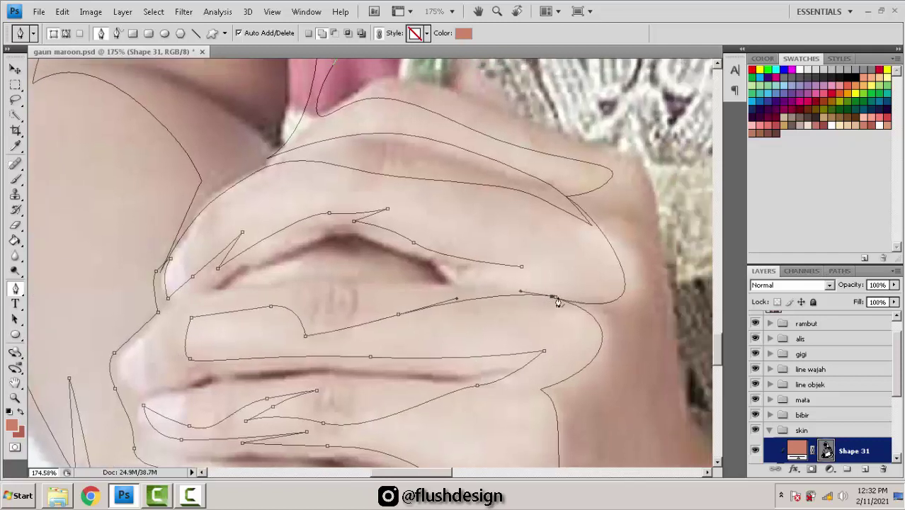
# Step: Close the path with narrow pointed notches at the knuckle end of the crease between the first and second fingers
pyautogui.hotkey('ctrl', 'z')
pyautogui.click(465, 286)
pyautogui.moveTo(451, 265); pyautogui.dragTo(432, 258)
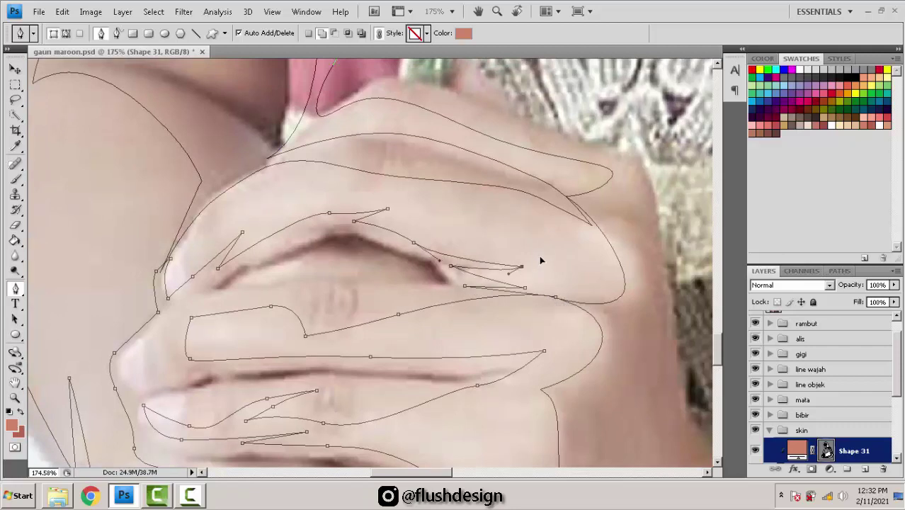
pyautogui.moveTo(539, 257); pyautogui.dragTo(541, 256)
# Step: Trace a new shadow path from the upper arm behind the rose leaves down along the forearm's outer edge, past the elbow
pyautogui.scroll(-3, 393, 232)
pyautogui.moveTo(337, 210); pyautogui.dragTo(334, 255)
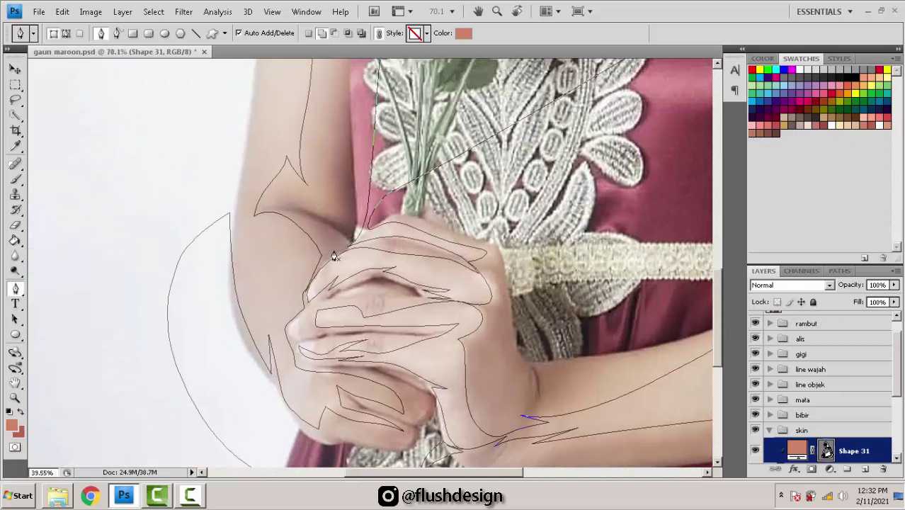
pyautogui.scroll(-5, 334, 256)
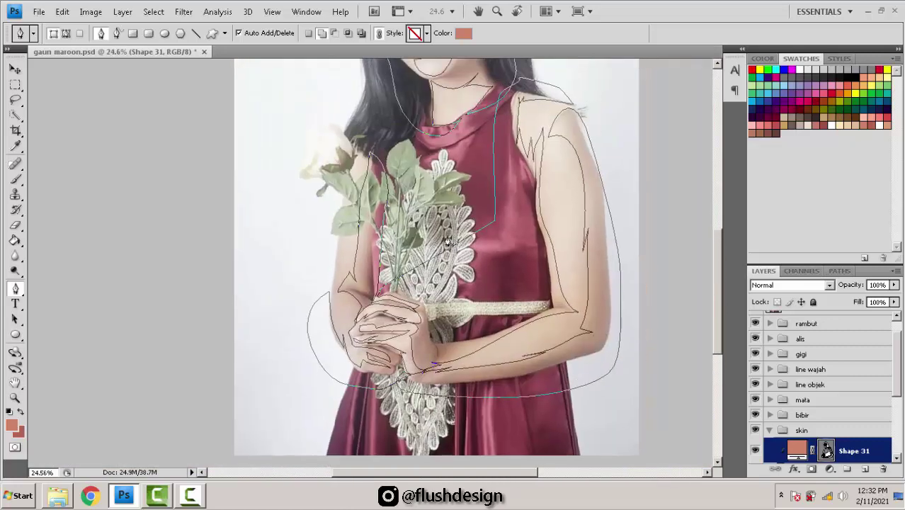
pyautogui.scroll(3, 448, 242)
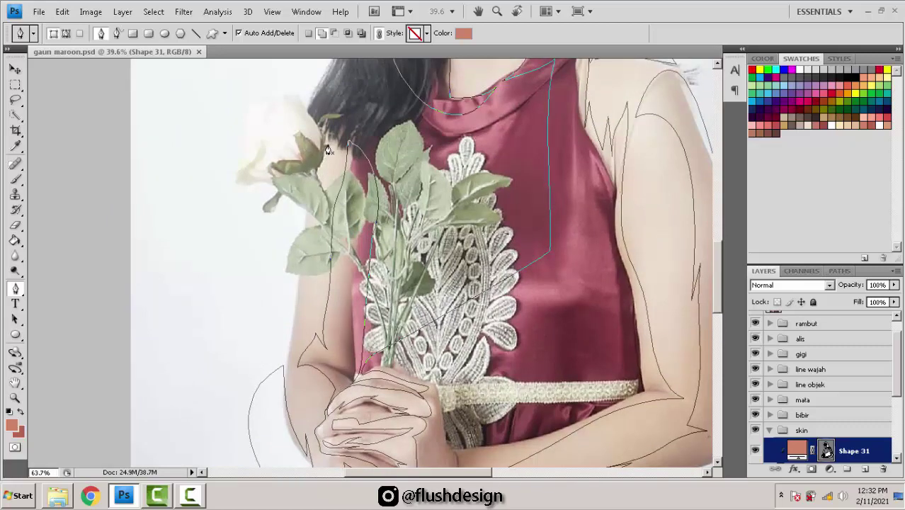
pyautogui.scroll(2, 315, 162)
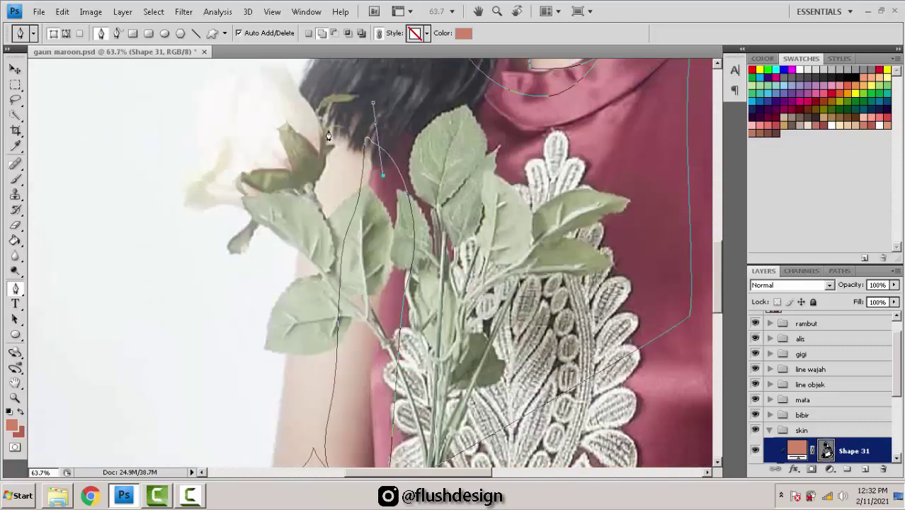
pyautogui.moveTo(314, 245); pyautogui.dragTo(350, 145)
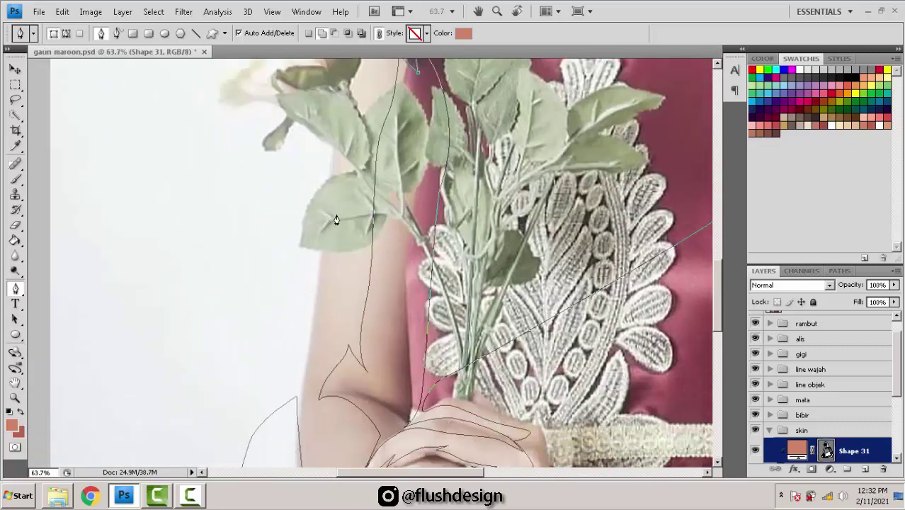
pyautogui.moveTo(332, 268); pyautogui.dragTo(342, 195)
pyautogui.moveTo(324, 318)
pyautogui.mouseDown()
pyautogui.moveTo(316, 359)
pyautogui.moveTo(338, 275)
pyautogui.moveTo(313, 319)
pyautogui.mouseUp()
pyautogui.moveTo(318, 366); pyautogui.dragTo(279, 347)
pyautogui.hotkey('ctrl', 'z')
pyautogui.moveTo(271, 299); pyautogui.dragTo(275, 260)
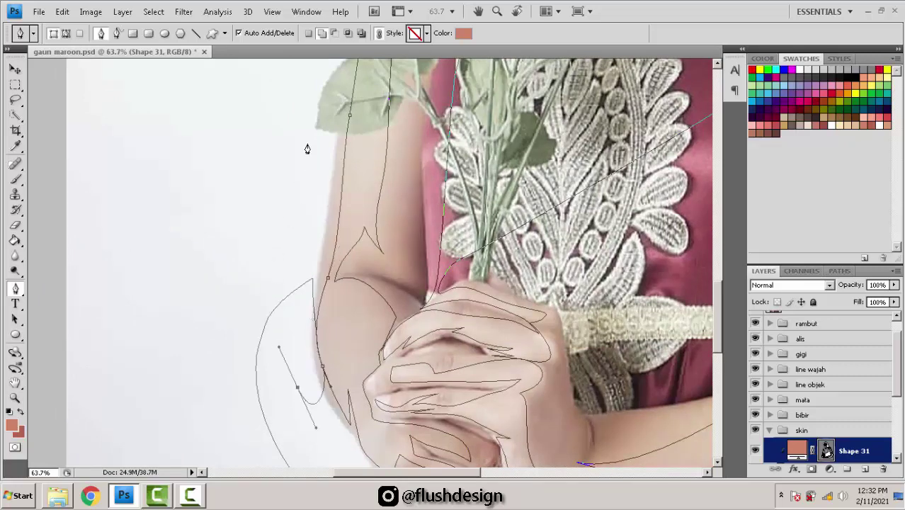
# Step: Carry the path back up outside the arm and over the shoulder to close it at the hair ends
pyautogui.moveTo(310, 127); pyautogui.dragTo(280, 317)
pyautogui.moveTo(262, 128); pyautogui.dragTo(269, 176)
pyautogui.moveTo(295, 152); pyautogui.dragTo(325, 149)
pyautogui.click(372, 173)
# Step: Inspect the traced outlines over the neck, arms, clasped hands and face for missing shadow areas
pyautogui.scroll(-3, 528, 204)
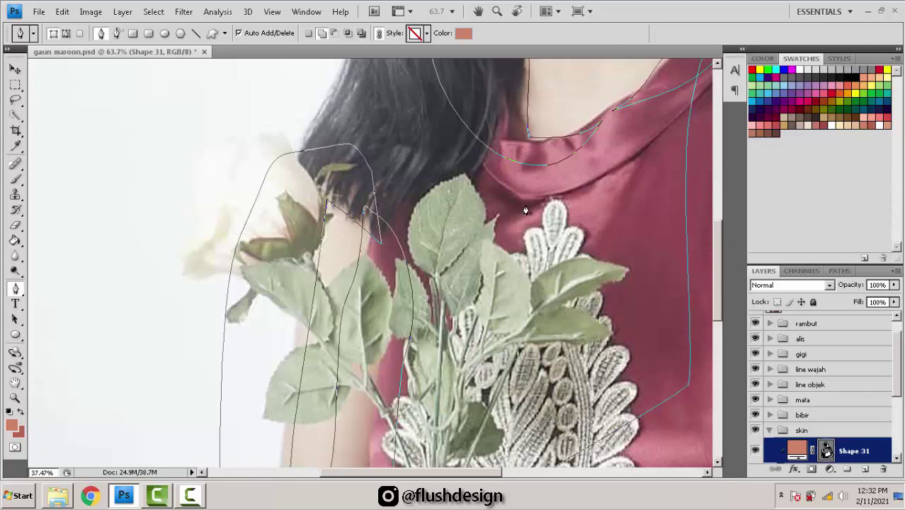
pyautogui.moveTo(600, 175); pyautogui.dragTo(476, 269)
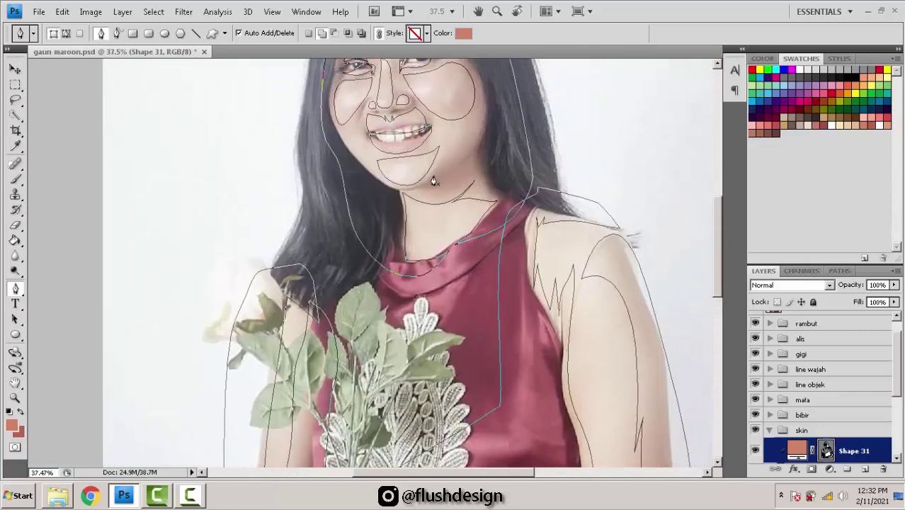
pyautogui.press('alt')
pyautogui.moveTo(406, 221); pyautogui.dragTo(436, 323)
pyautogui.scroll(-3, 445, 303)
pyautogui.moveTo(445, 361); pyautogui.dragTo(437, 211)
pyautogui.scroll(3, 440, 197)
pyautogui.moveTo(487, 168); pyautogui.dragTo(491, 59)
pyautogui.scroll(5, 389, 356)
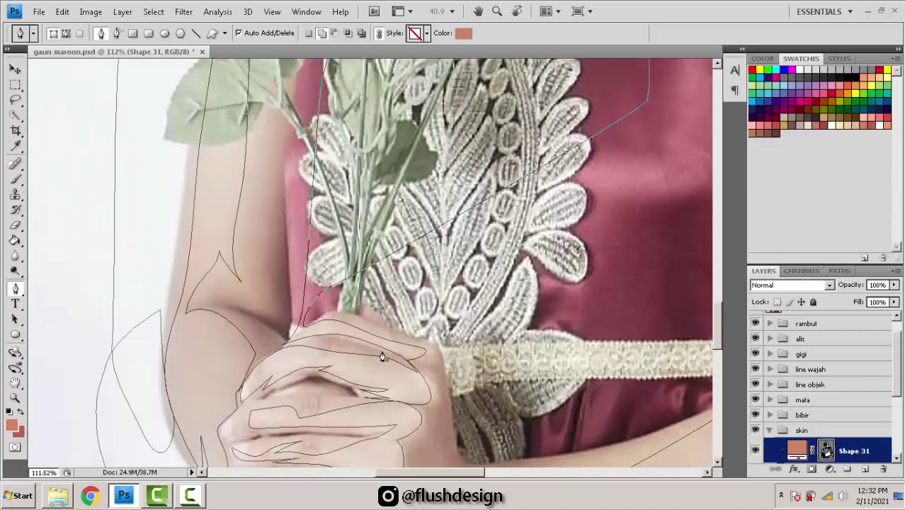
pyautogui.moveTo(335, 388); pyautogui.dragTo(432, 231)
pyautogui.scroll(-3, 435, 236)
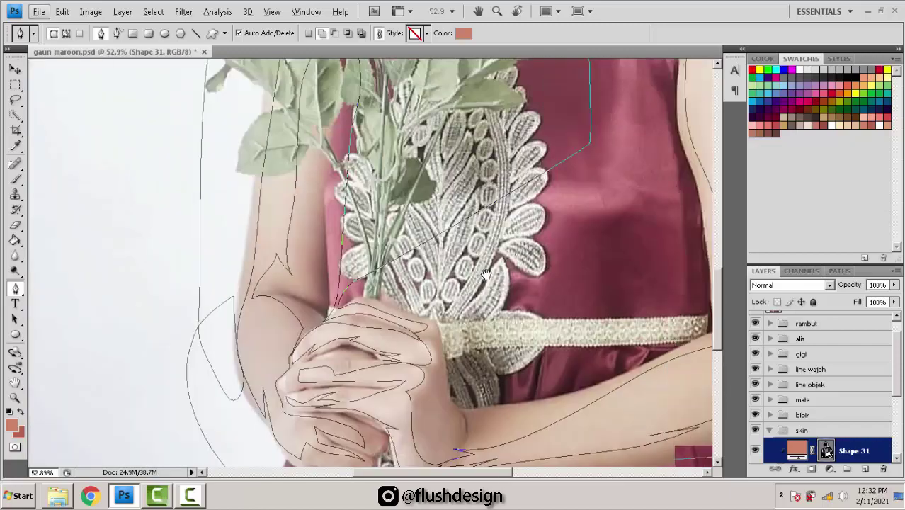
pyautogui.moveTo(486, 274); pyautogui.dragTo(476, 287)
pyautogui.scroll(-3, 494, 234)
pyautogui.moveTo(495, 122); pyautogui.dragTo(489, 243)
pyautogui.scroll(4, 489, 153)
pyautogui.scroll(4, 469, 137)
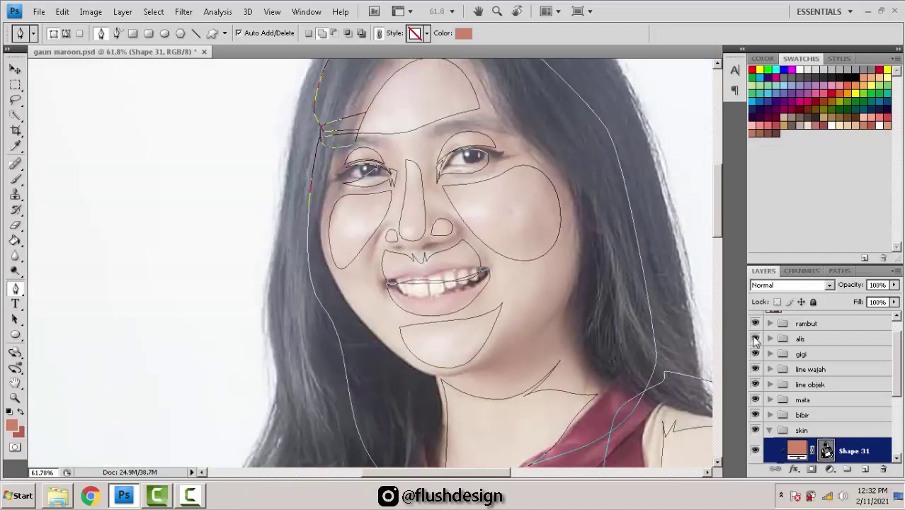
pyautogui.scroll(1, 776, 350)
# Step: Hide the reference photo Layer 1 and examine the shadow shading on the clasped hands up close
pyautogui.click(756, 323)
pyautogui.scroll(-2, 517, 204)
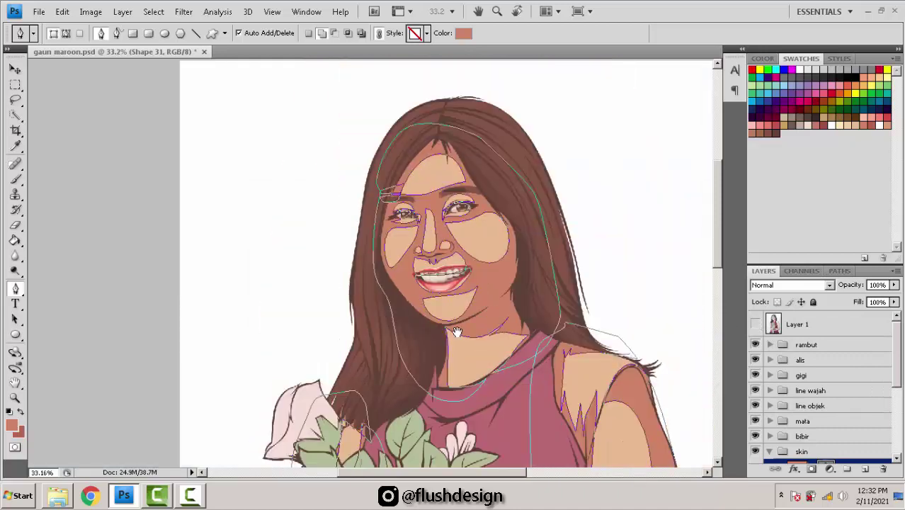
pyautogui.scroll(-5, 517, 204)
pyautogui.scroll(-1, 517, 204)
pyautogui.scroll(4, 415, 308)
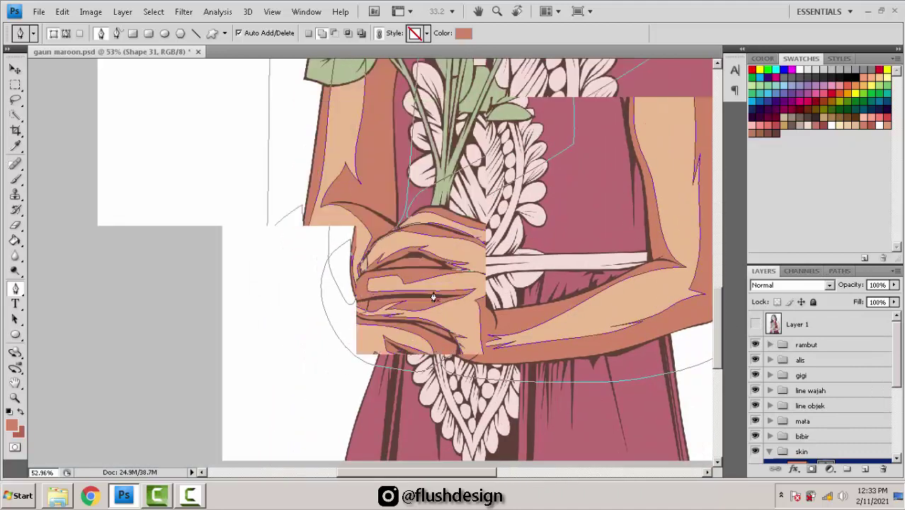
pyautogui.scroll(7, 416, 309)
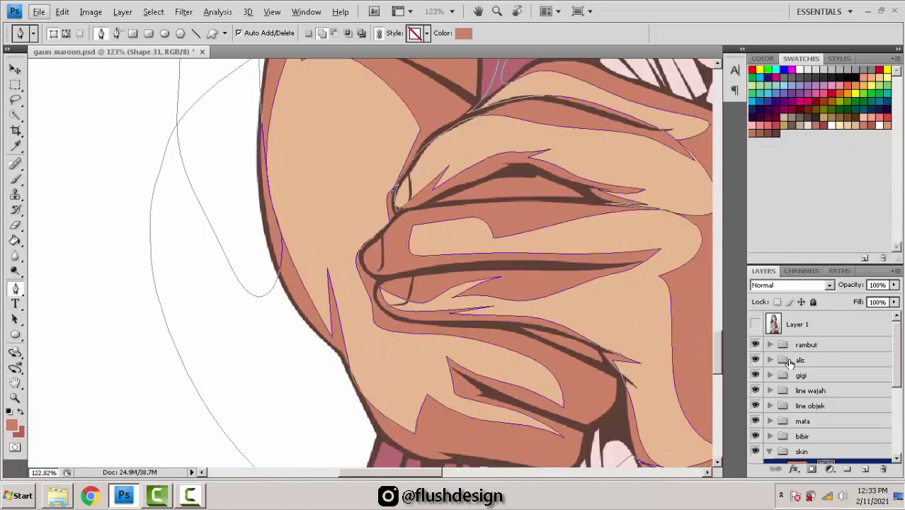
# Step: Show the Layer 1 photo again and subtract the second and third fingers' nails from the shadow shape
pyautogui.click(756, 324)
pyautogui.scroll(2, 421, 281)
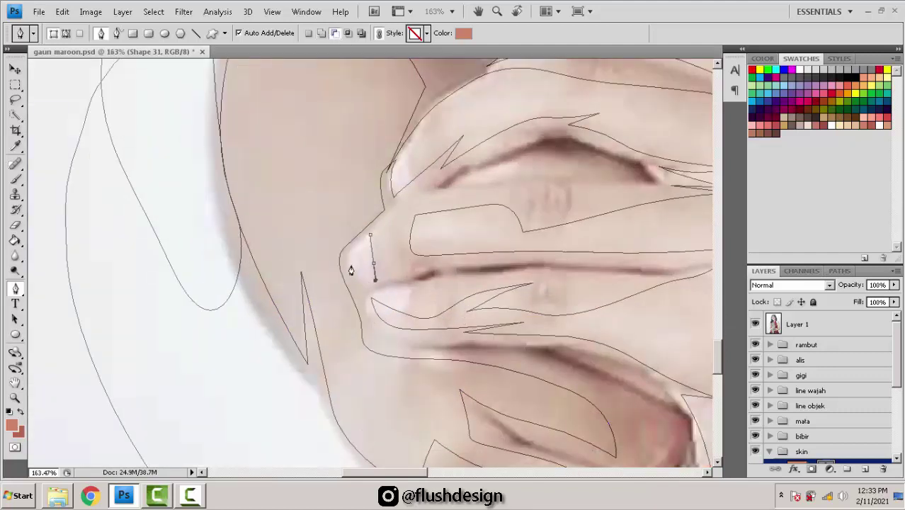
pyautogui.moveTo(352, 263); pyautogui.dragTo(358, 237)
pyautogui.click(371, 235)
pyautogui.scroll(3, 435, 220)
# Step: In add-to-shape mode, start a path along the first finger's outer edge with pointed notches toward its middle
pyautogui.click(322, 34)
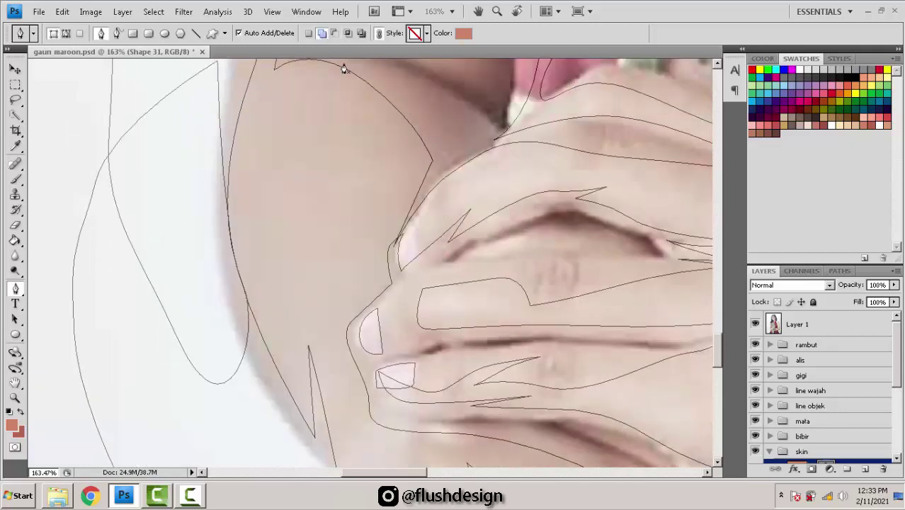
pyautogui.click(509, 137)
pyautogui.moveTo(473, 152); pyautogui.dragTo(511, 153)
pyautogui.click(443, 182)
pyautogui.click(520, 146)
pyautogui.moveTo(467, 181); pyautogui.dragTo(454, 198)
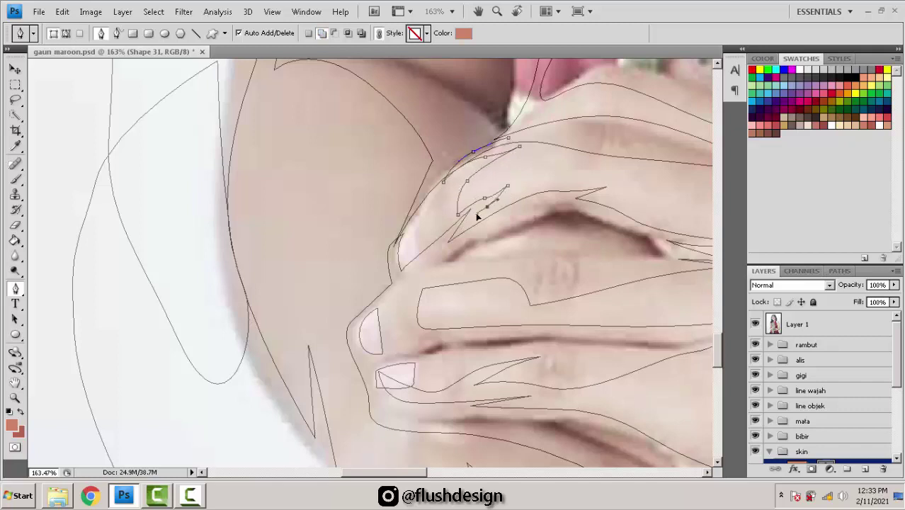
# Step: Continue the path along the crease below the first finger, round its tip and close it beyond the outer edge
pyautogui.moveTo(547, 192); pyautogui.dragTo(580, 190)
pyautogui.moveTo(535, 219); pyautogui.dragTo(519, 228)
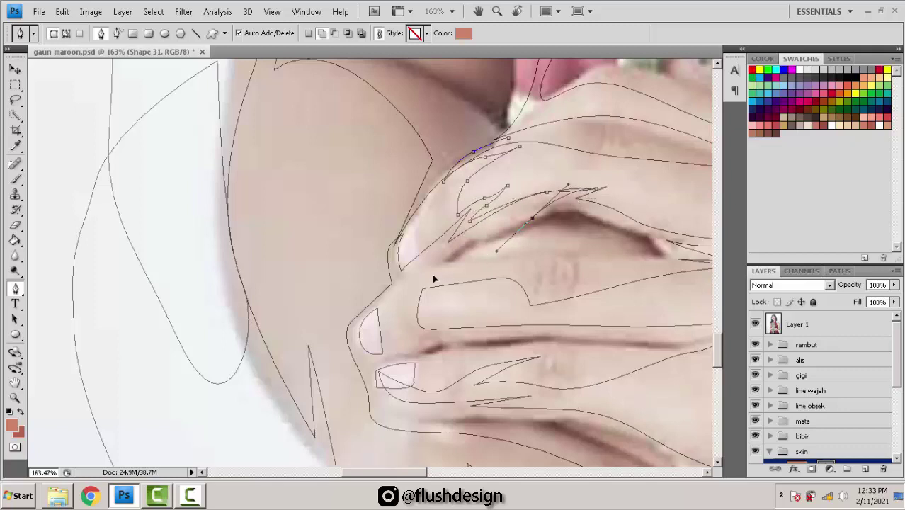
pyautogui.moveTo(482, 257); pyautogui.dragTo(454, 270)
pyautogui.moveTo(426, 189); pyautogui.dragTo(489, 114)
pyautogui.click(510, 146)
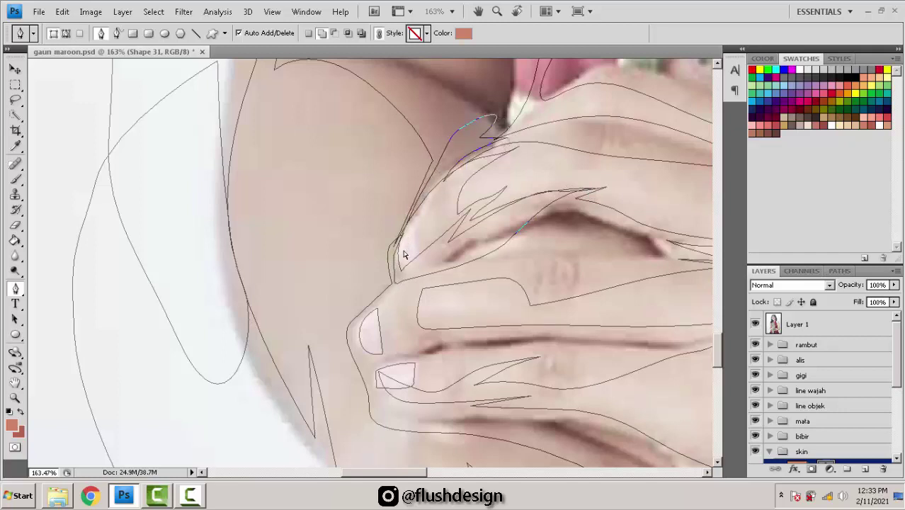
pyautogui.keyDown('ctrl'); pyautogui.click(443, 223); pyautogui.keyUp('ctrl')
# Step: Subtract the first finger's nail from the shadow shape by tracing around it
pyautogui.click(335, 33)
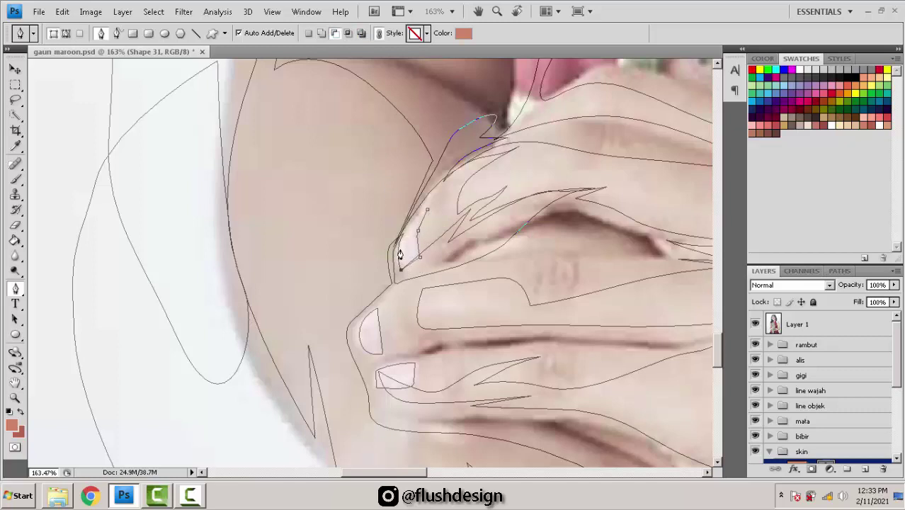
pyautogui.moveTo(405, 226); pyautogui.dragTo(397, 232)
pyautogui.keyDown('ctrl'); pyautogui.click(472, 172); pyautogui.keyUp('ctrl')
# Step: Review the traced outlines from the finished hands up past the neck to the eyes and forehead
pyautogui.scroll(-3, 464, 181)
pyautogui.moveTo(491, 186); pyautogui.dragTo(459, 258)
pyautogui.scroll(-3, 455, 255)
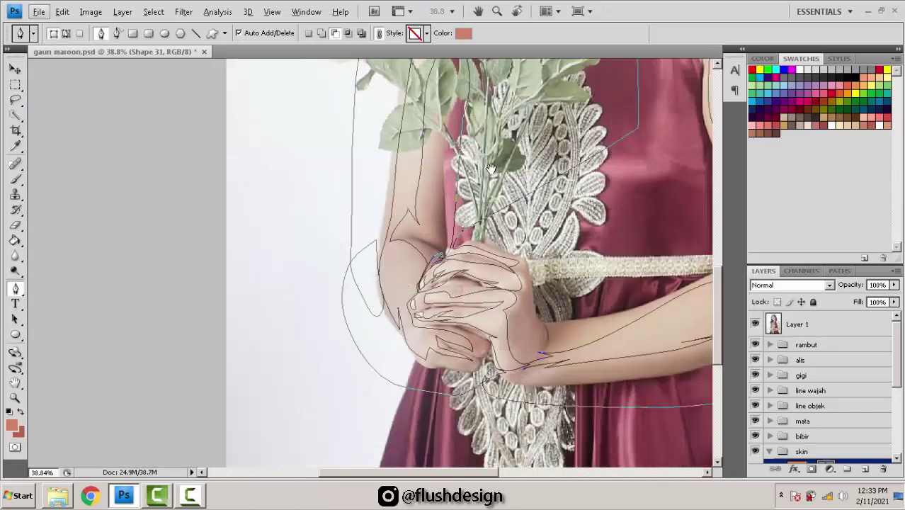
pyautogui.moveTo(553, 71); pyautogui.dragTo(494, 276)
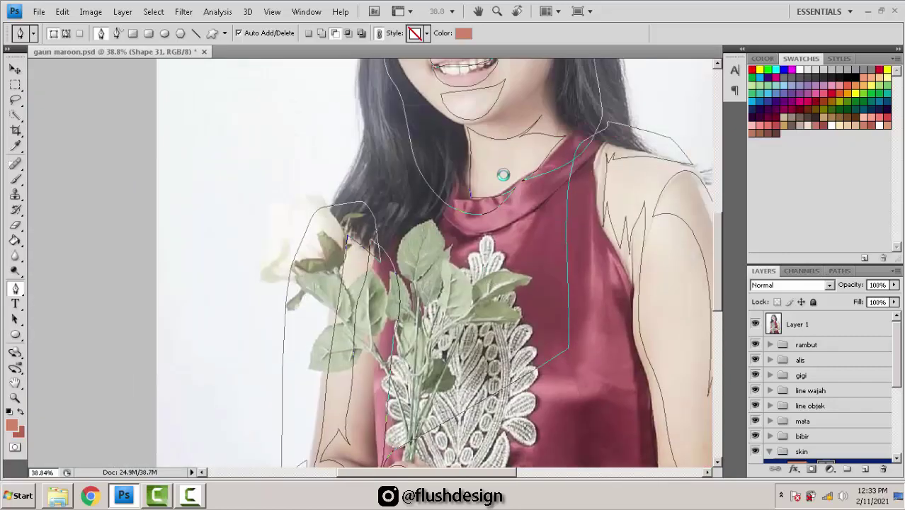
pyautogui.scroll(3, 475, 138)
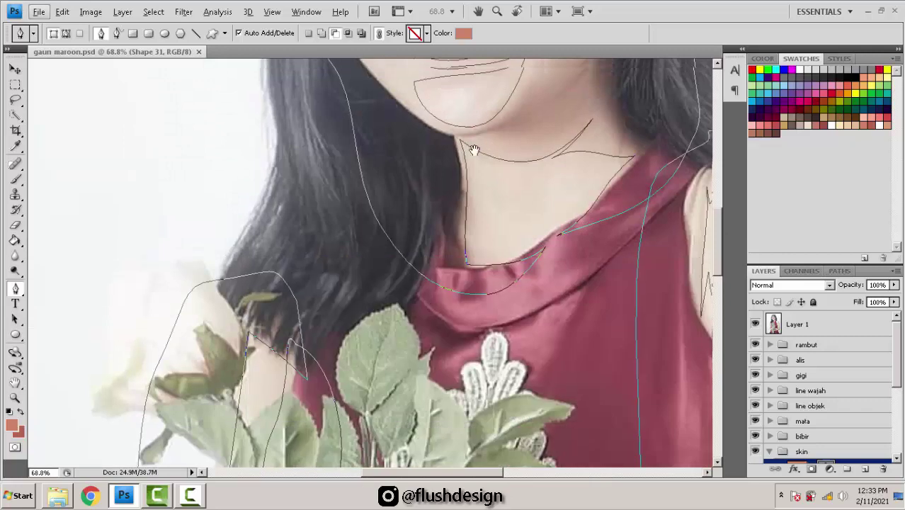
pyautogui.scroll(3, 474, 150)
pyautogui.scroll(2, 467, 213)
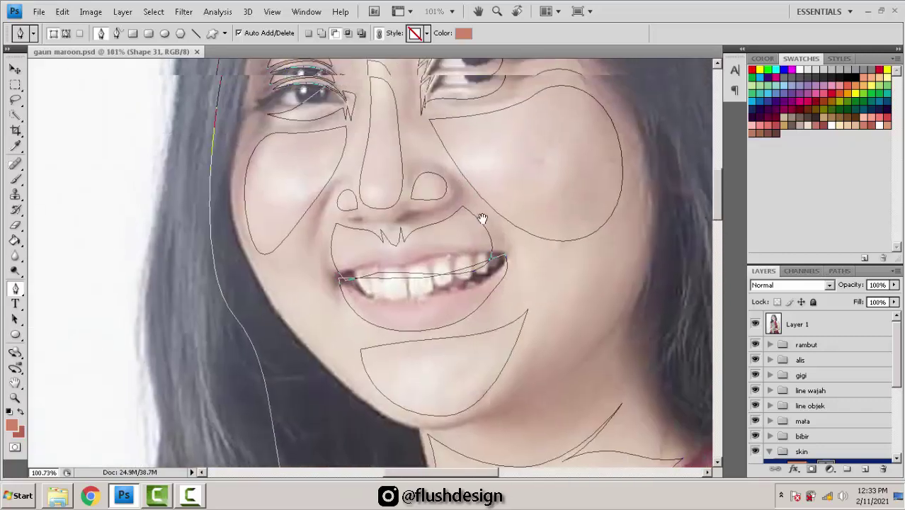
pyautogui.moveTo(482, 218); pyautogui.dragTo(595, 367)
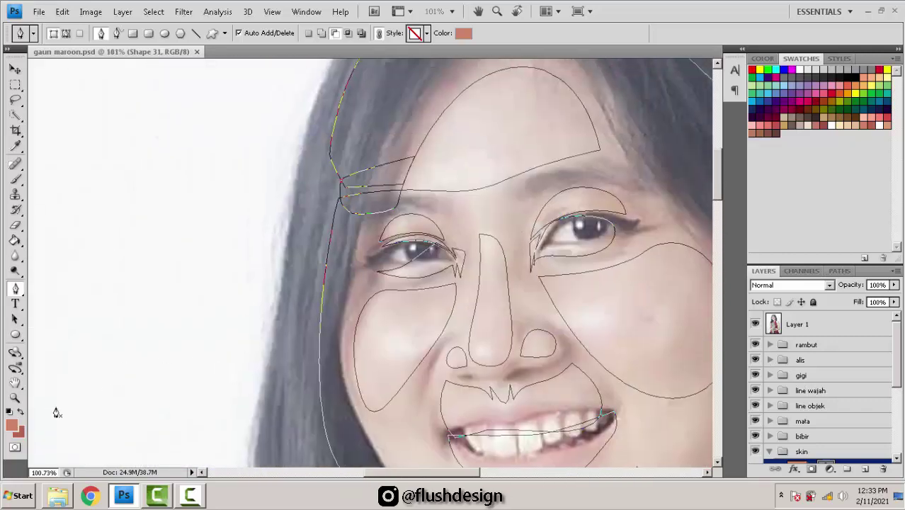
# Step: Hide the Layer 1 photo and ready the Pen tool for a new shape layer in the darker reddish-brown
pyautogui.click(21, 412)
pyautogui.moveTo(478, 276); pyautogui.dragTo(443, 336)
pyautogui.click(756, 324)
pyautogui.moveTo(457, 184); pyautogui.dragTo(448, 227)
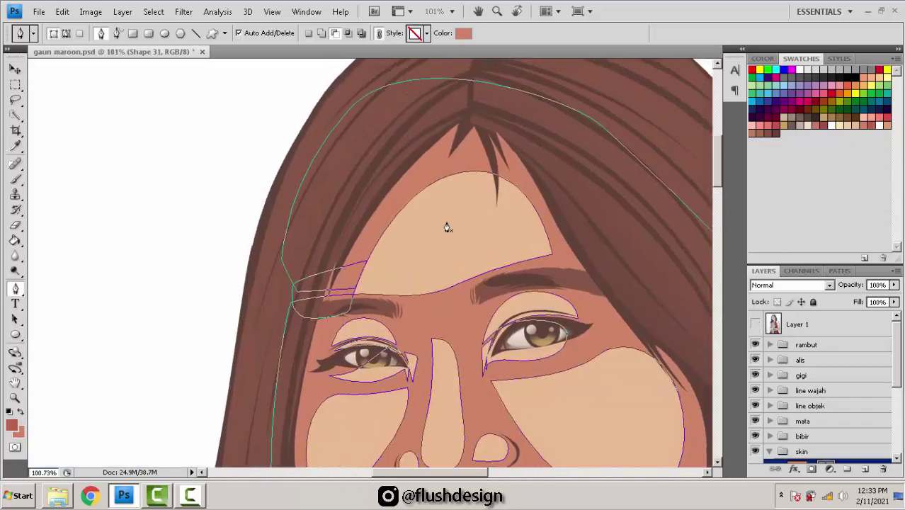
pyautogui.scroll(-5, 831, 358)
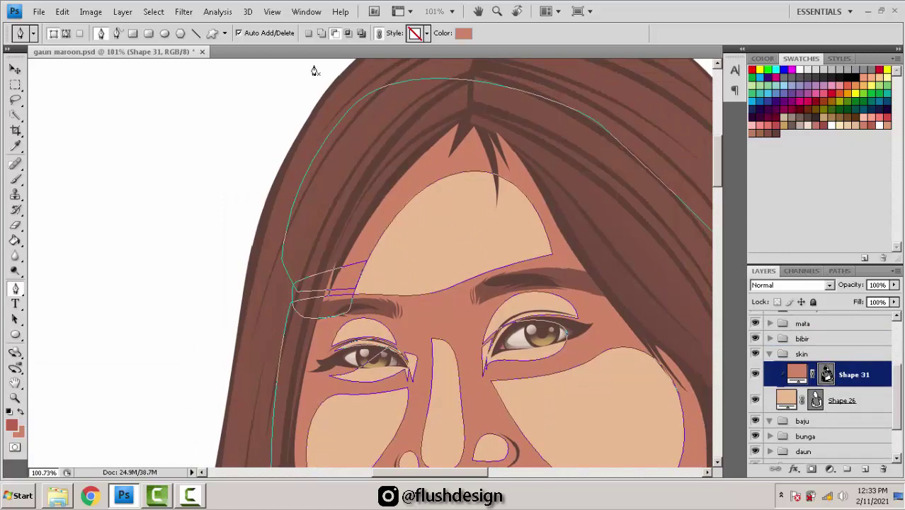
pyautogui.click(309, 35)
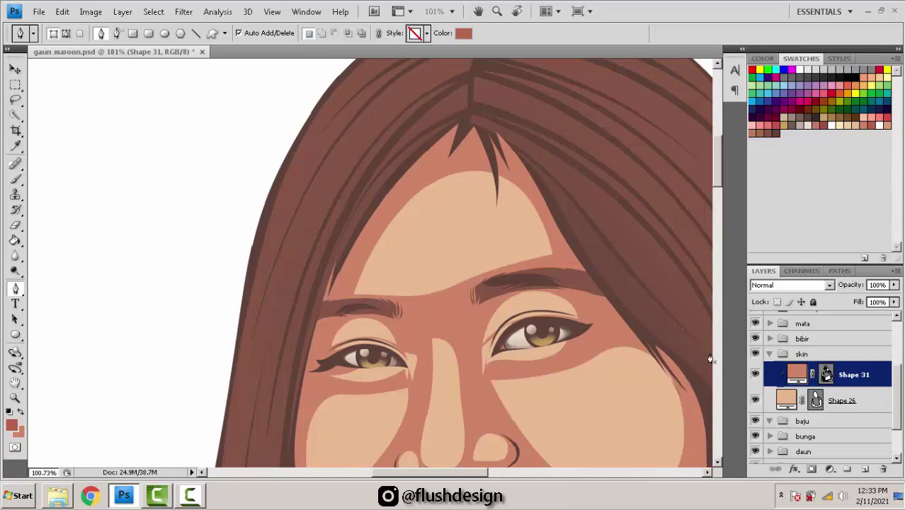
# Step: Show the Layer 1 photo and start the darker shadow shape with an arc along the hairline from one eyebrow to the other
pyautogui.scroll(5, 780, 343)
pyautogui.click(754, 324)
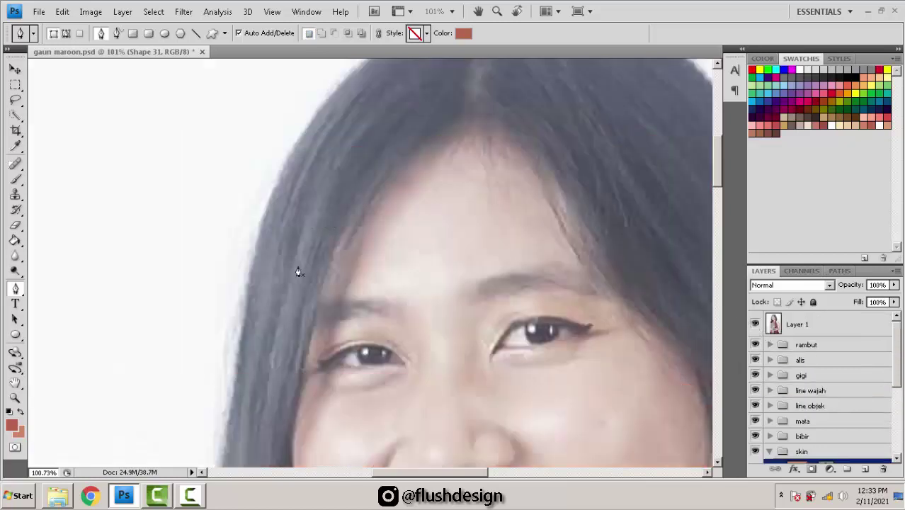
pyautogui.click(341, 294)
pyautogui.moveTo(462, 144); pyautogui.dragTo(547, 128)
pyautogui.click(579, 255)
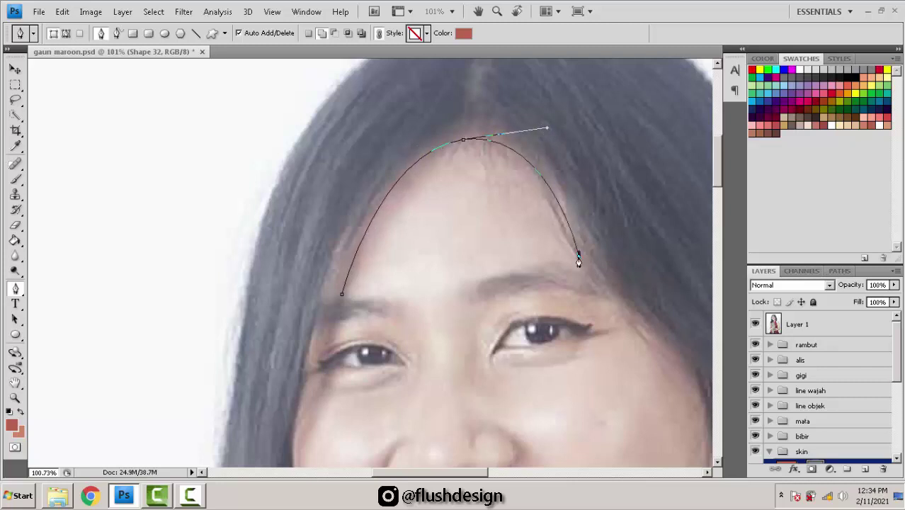
# Step: Continue the path along the top edge of the right-hand eyebrow and down that side of the nose bridge
pyautogui.moveTo(506, 273); pyautogui.dragTo(515, 248)
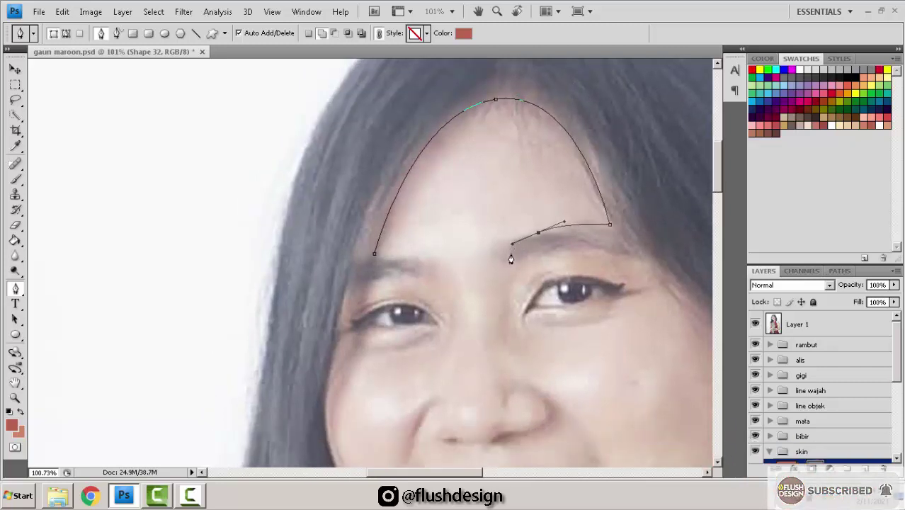
pyautogui.hotkey('ctrl', 'z')
pyautogui.moveTo(539, 231); pyautogui.dragTo(475, 213)
pyautogui.click(486, 266)
pyautogui.hotkey('ctrl', 'z')
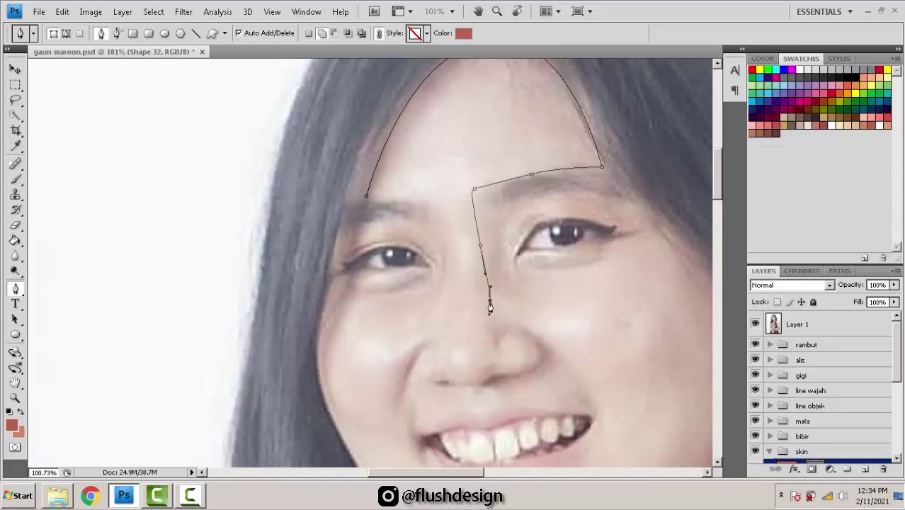
pyautogui.moveTo(518, 263); pyautogui.dragTo(459, 286)
# Step: Curve the path from the nose bridge up and over the right-hand eye's upper eyelid toward the temple
pyautogui.moveTo(487, 230); pyautogui.dragTo(541, 215)
pyautogui.hotkey('ctrl', 'z')
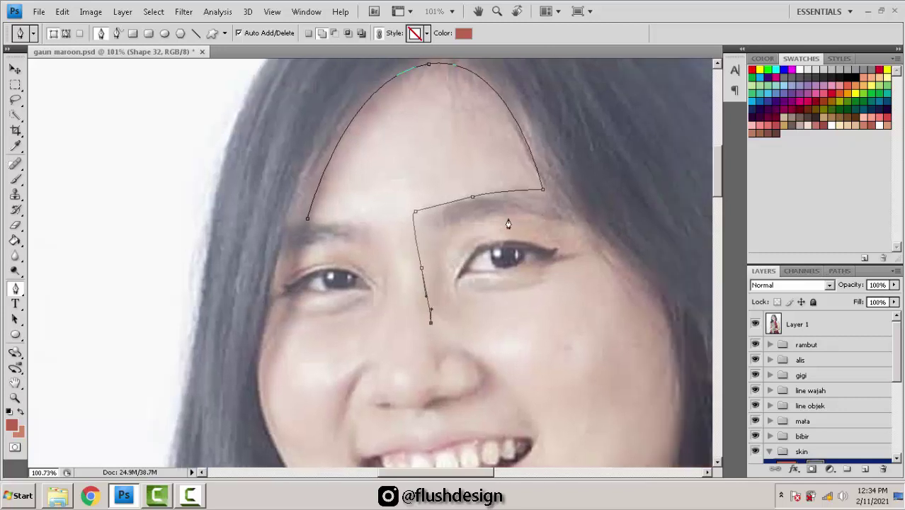
pyautogui.moveTo(483, 224); pyautogui.dragTo(545, 209)
pyautogui.hotkey('ctrl', 'z')
pyautogui.hotkey('ctrl', 'z')
pyautogui.hotkey('ctrl', 'z')
pyautogui.moveTo(434, 324); pyautogui.dragTo(438, 323)
pyautogui.moveTo(495, 220); pyautogui.dragTo(569, 210)
# Step: Continue the path down the outer right-hand cheek to the jaw, forming pointed shadow notches
pyautogui.moveTo(615, 289); pyautogui.dragTo(573, 287)
pyautogui.moveTo(561, 322); pyautogui.dragTo(560, 209)
pyautogui.moveTo(535, 265); pyautogui.dragTo(571, 263)
pyautogui.click(503, 343)
pyautogui.click(519, 307)
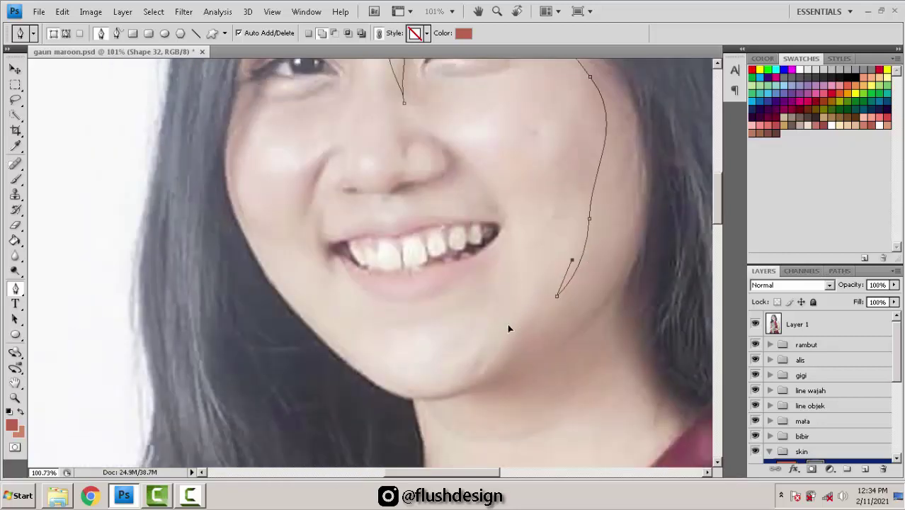
pyautogui.hotkey('ctrl', 'z')
pyautogui.moveTo(534, 305); pyautogui.dragTo(517, 327)
# Step: Trace the path around the chin and up the opposite jawline just inside the face's edge
pyautogui.moveTo(457, 372); pyautogui.dragTo(419, 386)
pyautogui.hotkey('ctrl', 'z')
pyautogui.moveTo(524, 317); pyautogui.dragTo(473, 320)
pyautogui.moveTo(383, 241); pyautogui.dragTo(422, 312)
pyautogui.moveTo(405, 267); pyautogui.dragTo(381, 229)
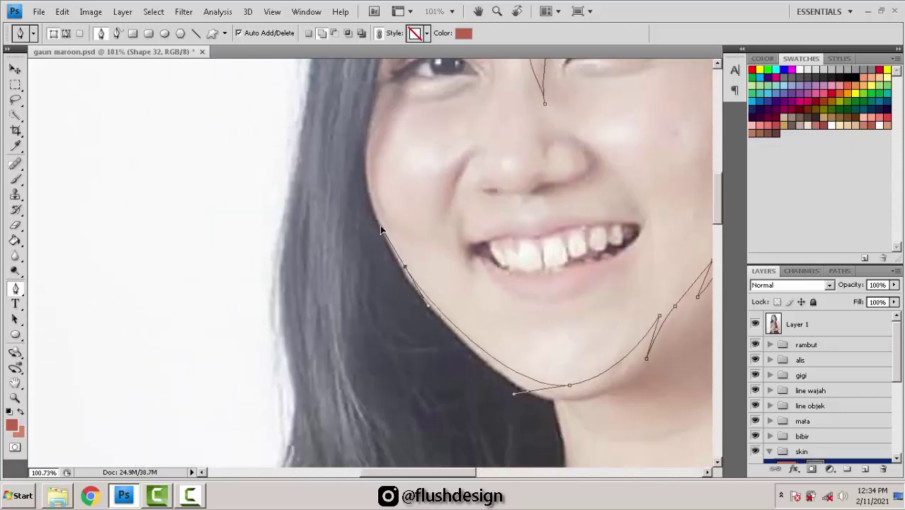
pyautogui.moveTo(387, 276); pyautogui.dragTo(401, 374)
pyautogui.moveTo(393, 246); pyautogui.dragTo(374, 226)
# Step: Extend the path up the left-hand cheek and around the lower and upper lash lines of that eye
pyautogui.scroll(3, 415, 188)
pyautogui.click(419, 189)
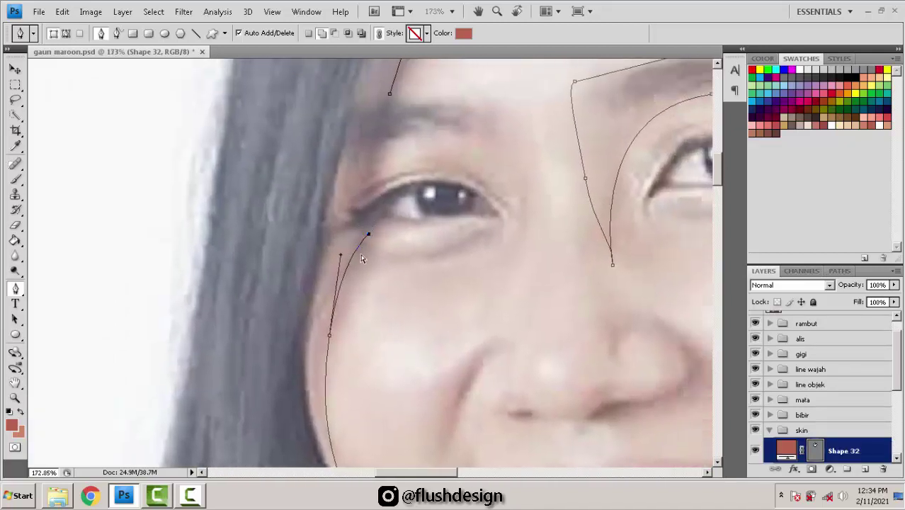
pyautogui.hotkey('ctrl', 'z')
pyautogui.click(375, 229)
pyautogui.moveTo(392, 224); pyautogui.dragTo(361, 251)
pyautogui.moveTo(439, 244); pyautogui.dragTo(458, 239)
pyautogui.hotkey('ctrl', 'z')
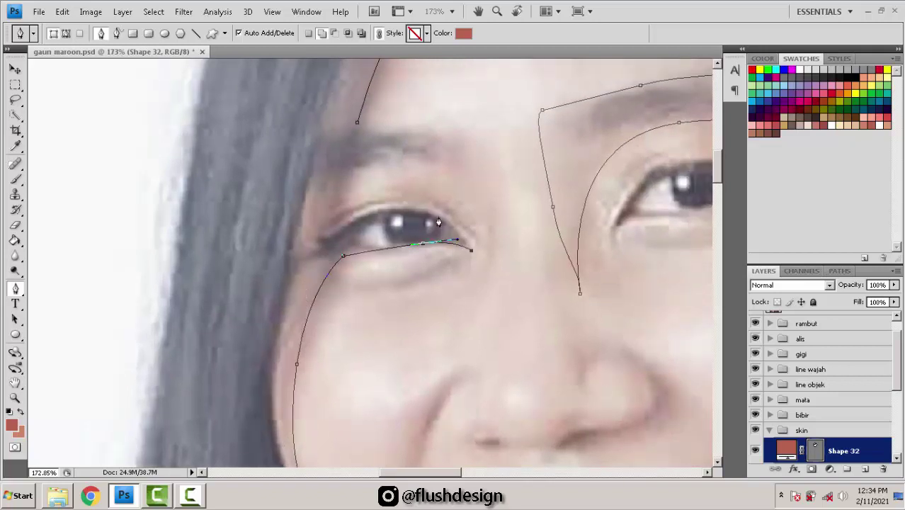
pyautogui.click(322, 232)
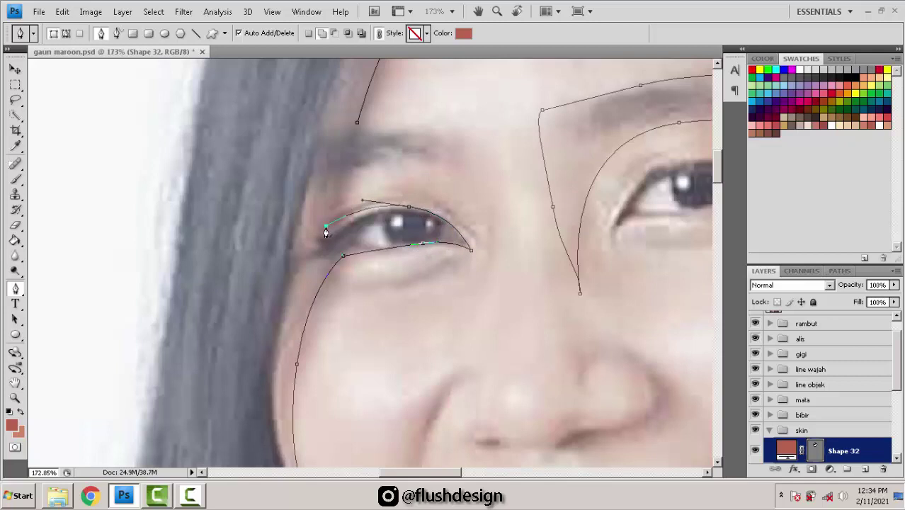
# Step: Arc the path above the left-hand eyelid and down to a point beside the nose bridge
pyautogui.moveTo(399, 158); pyautogui.dragTo(455, 151)
pyautogui.hotkey('ctrl', 'z')
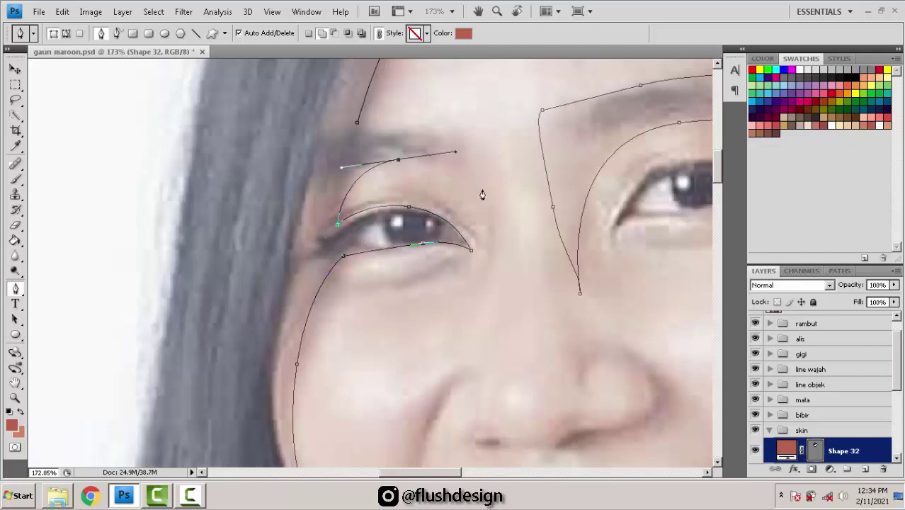
pyautogui.moveTo(505, 294)
pyautogui.mouseDown()
pyautogui.moveTo(508, 372)
pyautogui.moveTo(507, 286)
pyautogui.moveTo(516, 356)
pyautogui.mouseUp()
pyautogui.keyDown('alt'); pyautogui.click(505, 296); pyautogui.keyUp('alt')
# Step: Run the path up the nose bridge, notch it at the brow's inner end, and follow the left-hand eyebrow into the hair
pyautogui.moveTo(515, 210); pyautogui.dragTo(519, 288)
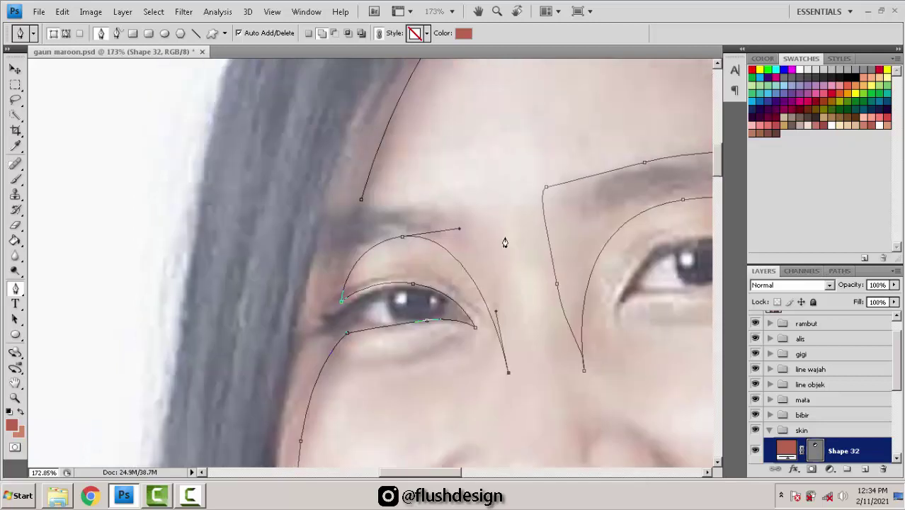
pyautogui.moveTo(505, 238); pyautogui.dragTo(495, 210)
pyautogui.hotkey('ctrl', 'z')
pyautogui.click(488, 189)
pyautogui.click(493, 211)
pyautogui.click(483, 193)
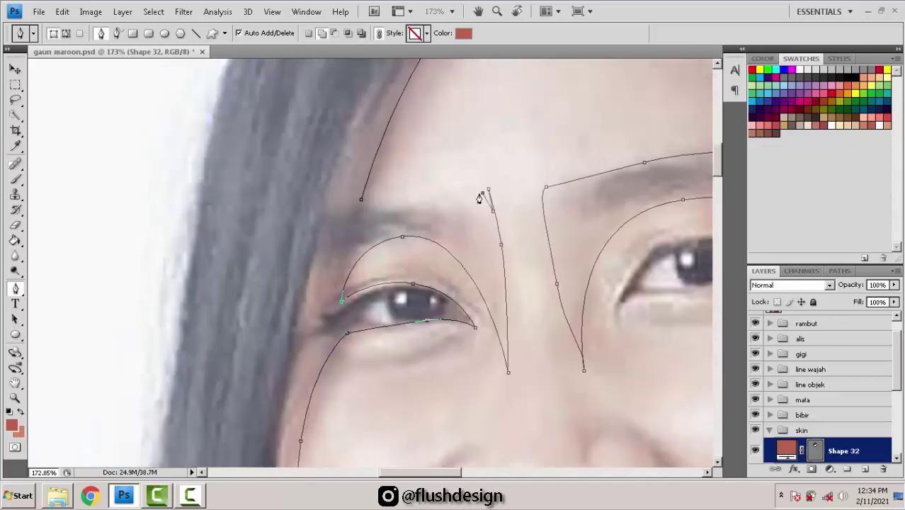
pyautogui.moveTo(430, 199); pyautogui.dragTo(368, 205)
pyautogui.hotkey('ctrl', 'z')
pyautogui.click(285, 210)
# Step: Carry the path down through the hair beside the face and onto the dress collar below the neck
pyautogui.scroll(-5, 271, 205)
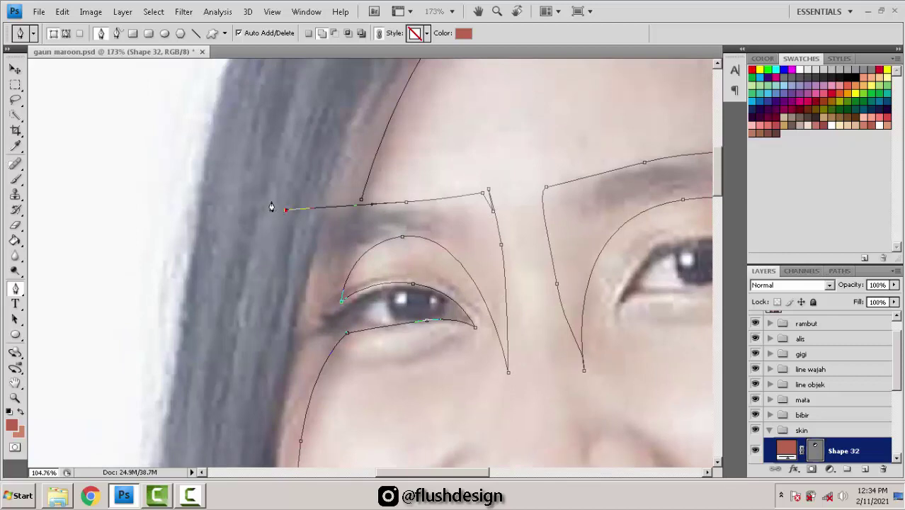
pyautogui.moveTo(248, 262); pyautogui.dragTo(254, 185)
pyautogui.moveTo(251, 267); pyautogui.dragTo(254, 297)
pyautogui.moveTo(272, 328); pyautogui.dragTo(278, 341)
pyautogui.moveTo(291, 384); pyautogui.dragTo(278, 178)
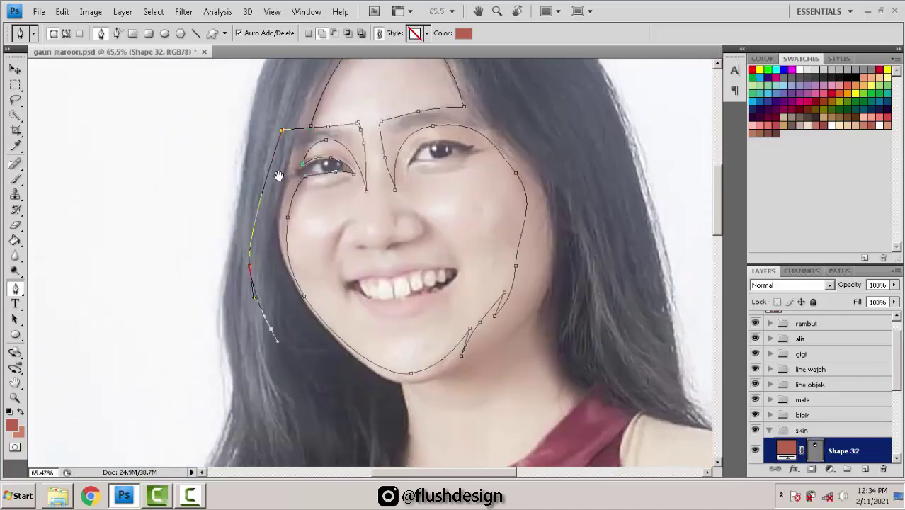
pyautogui.scroll(8, 367, 327)
pyautogui.moveTo(366, 321); pyautogui.dragTo(451, 318)
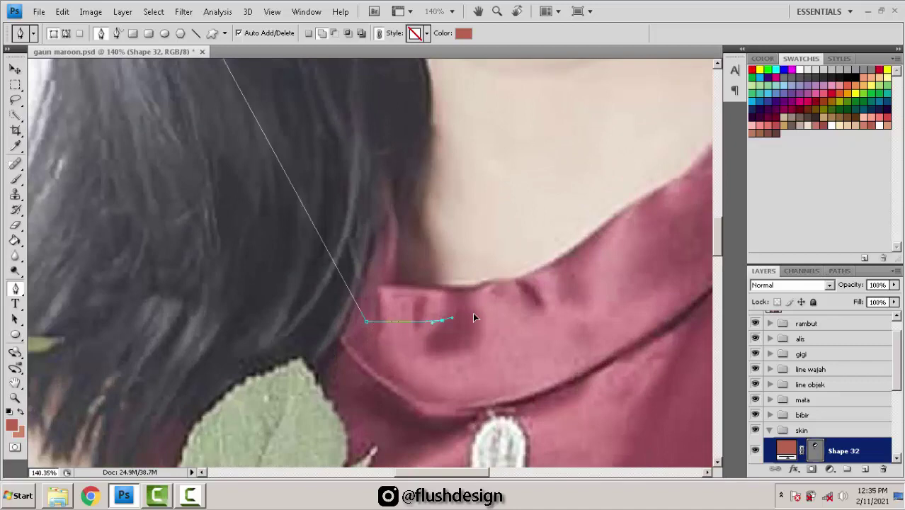
# Step: Trace the path back along the neckline and up the left-hand edge of the neck to the chin
pyautogui.moveTo(588, 246); pyautogui.dragTo(443, 280)
pyautogui.moveTo(428, 178); pyautogui.dragTo(445, 193)
pyautogui.moveTo(451, 226); pyautogui.dragTo(453, 242)
pyautogui.moveTo(442, 132); pyautogui.dragTo(445, 219)
pyautogui.click(438, 195)
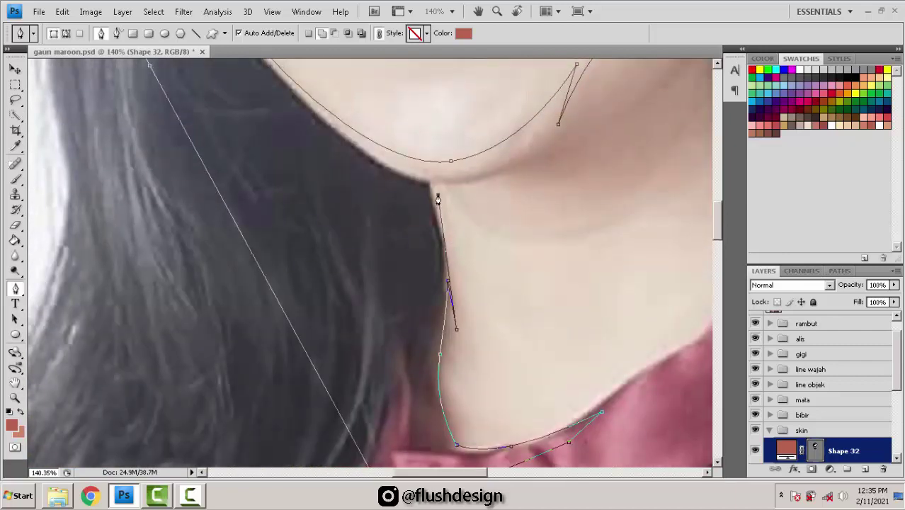
pyautogui.hotkey('ctrl', 'z')
pyautogui.click(438, 196)
# Step: Trace the lower edge of the chin's shadow across the neck, ending in a pointed notch
pyautogui.moveTo(510, 173); pyautogui.dragTo(397, 237)
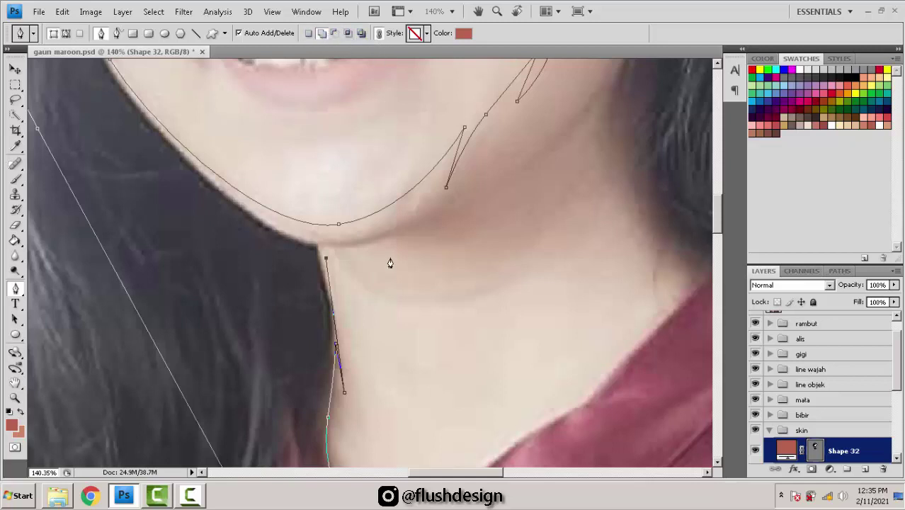
pyautogui.moveTo(430, 226)
pyautogui.mouseDown()
pyautogui.moveTo(465, 224)
pyautogui.moveTo(454, 242)
pyautogui.moveTo(501, 249)
pyautogui.moveTo(470, 280)
pyautogui.mouseUp()
pyautogui.hotkey('ctrl', 'z')
pyautogui.click(549, 226)
pyautogui.click(492, 234)
pyautogui.moveTo(519, 224); pyautogui.dragTo(536, 201)
pyautogui.hotkey('ctrl', 'z')
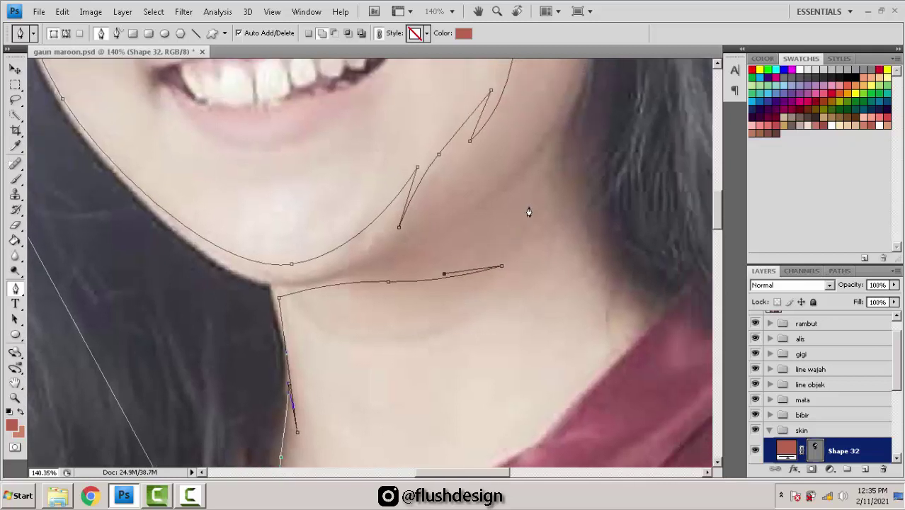
# Step: Continue the neck shadow in sharp peaks up toward the jaw and down the right-hand side of the neck
pyautogui.moveTo(516, 231); pyautogui.dragTo(534, 193)
pyautogui.click(552, 169)
pyautogui.scroll(-1, 521, 241)
pyautogui.hscroll(1, 521, 241)
pyautogui.moveTo(500, 227); pyautogui.dragTo(522, 182)
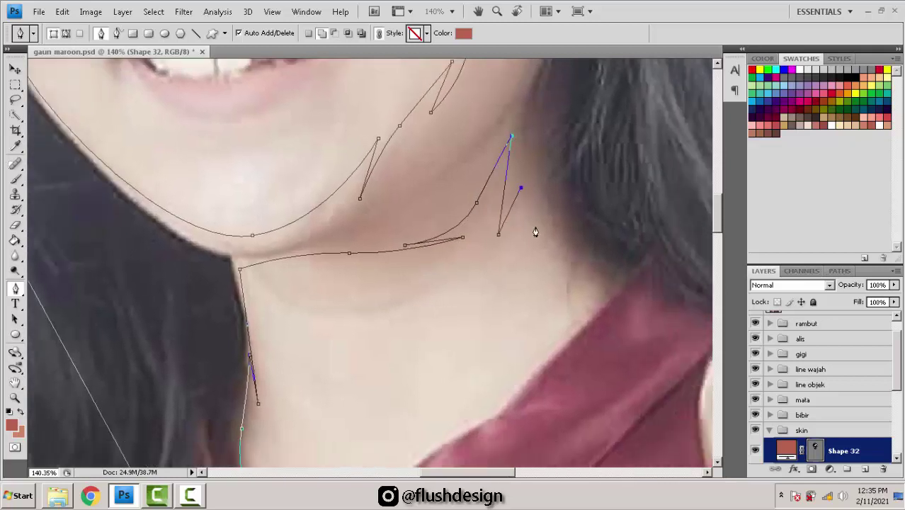
pyautogui.scroll(-1, 524, 221)
pyautogui.hscroll(1, 524, 221)
pyautogui.moveTo(521, 224); pyautogui.dragTo(546, 255)
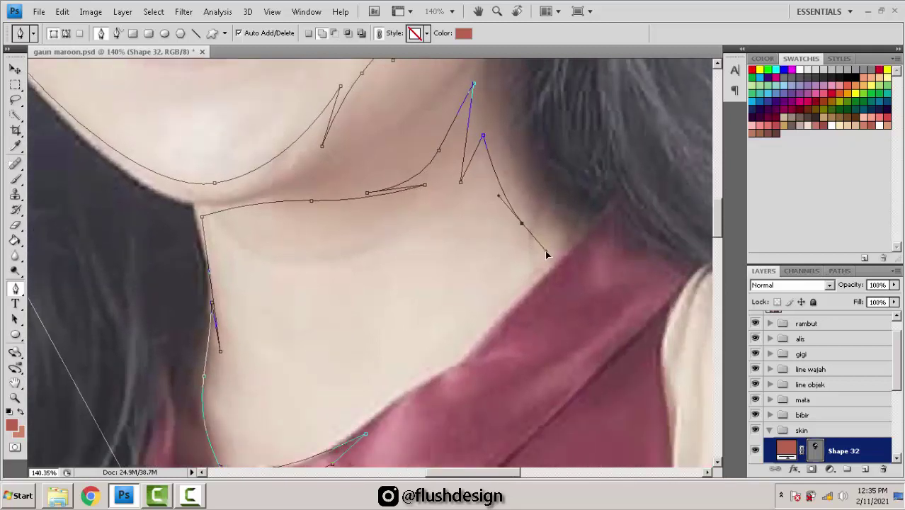
# Step: Take the path onto the collar, up through the right-hand hair and over the top of the head
pyautogui.scroll(-3, 536, 310)
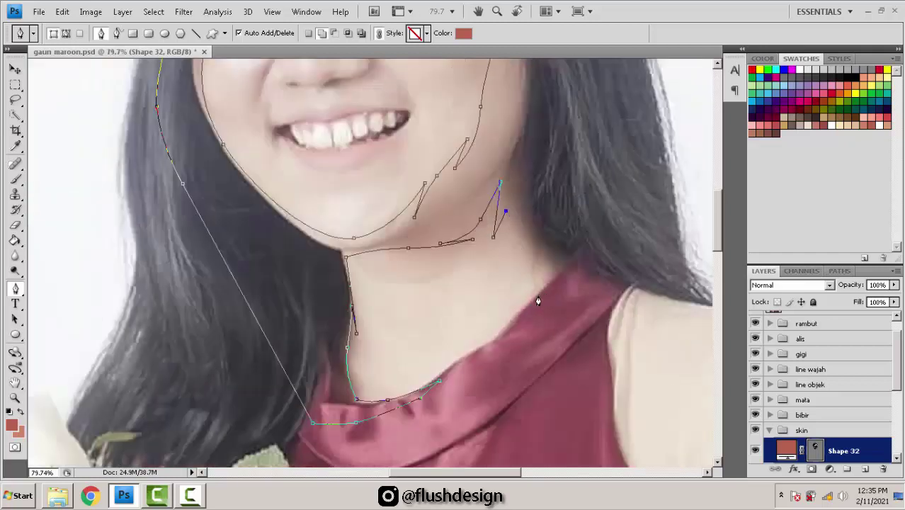
pyautogui.moveTo(531, 252); pyautogui.dragTo(551, 272)
pyautogui.scroll(5, 593, 227)
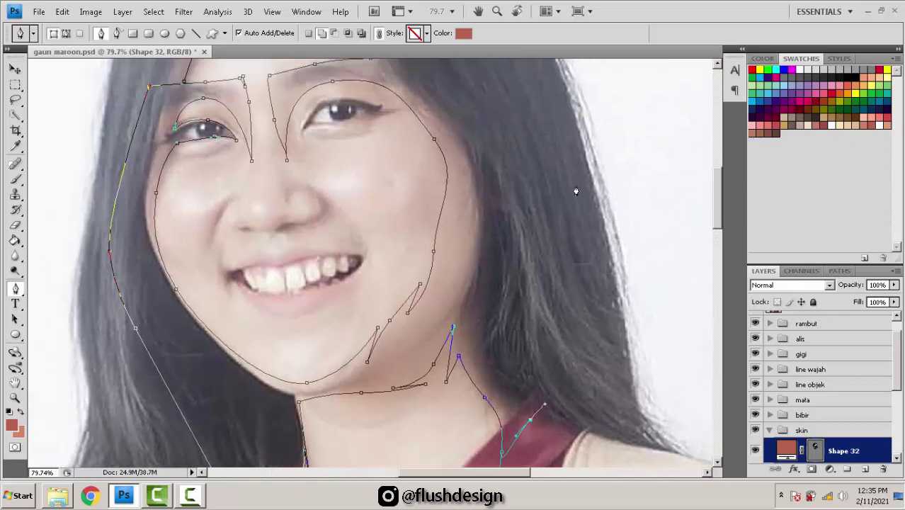
pyautogui.scroll(6, 576, 191)
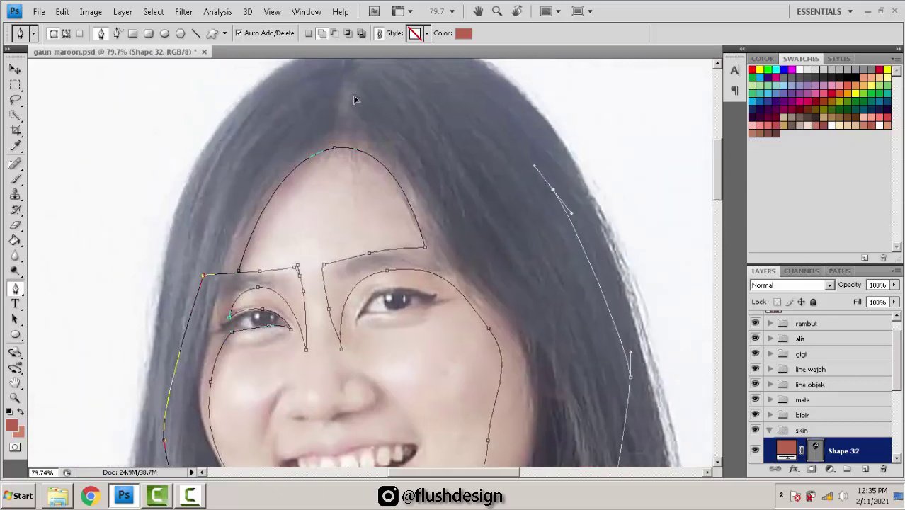
pyautogui.moveTo(491, 127); pyautogui.dragTo(464, 120)
pyautogui.moveTo(400, 102); pyautogui.dragTo(260, 133)
# Step: Bring the path down the hair beside the forehead and close it at its starting point by the left-hand eyebrow
pyautogui.scroll(3, 206, 215)
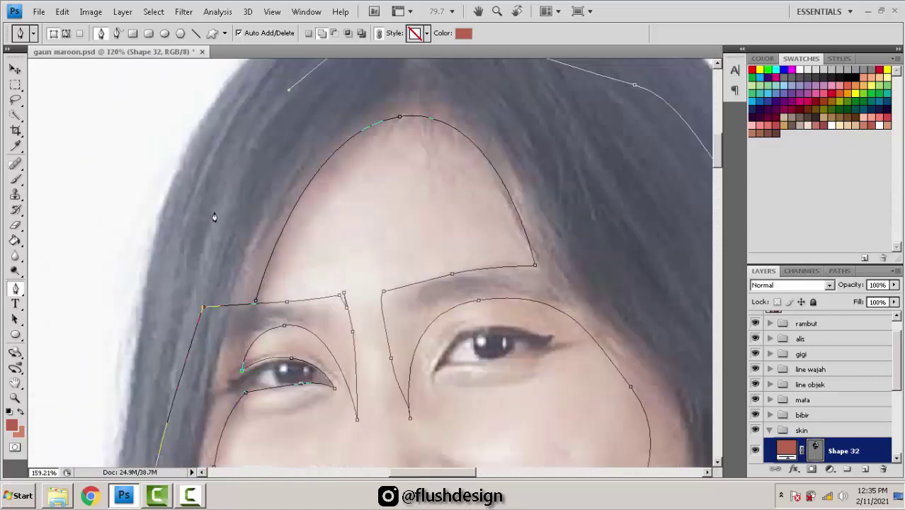
pyautogui.click(220, 294)
pyautogui.hotkey('ctrl', 'z')
pyautogui.click(222, 334)
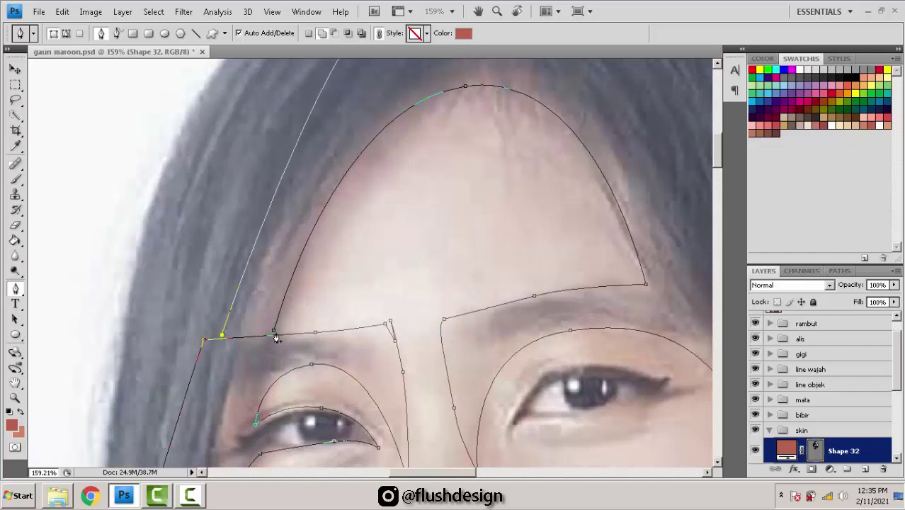
pyautogui.click(275, 334)
# Step: Cover the narrow gap at the left-hand eyebrow's outer end with a small closed patch extending into the hair
pyautogui.moveTo(263, 297); pyautogui.dragTo(348, 224)
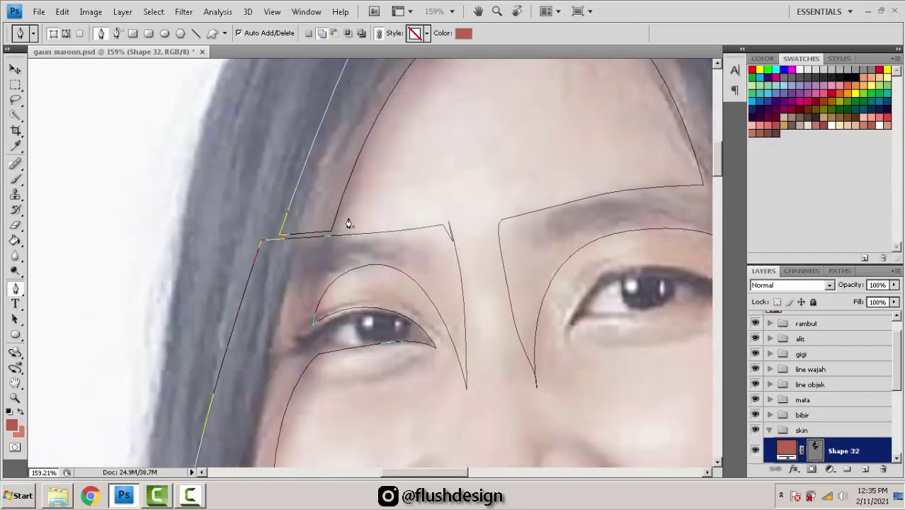
pyautogui.click(325, 260)
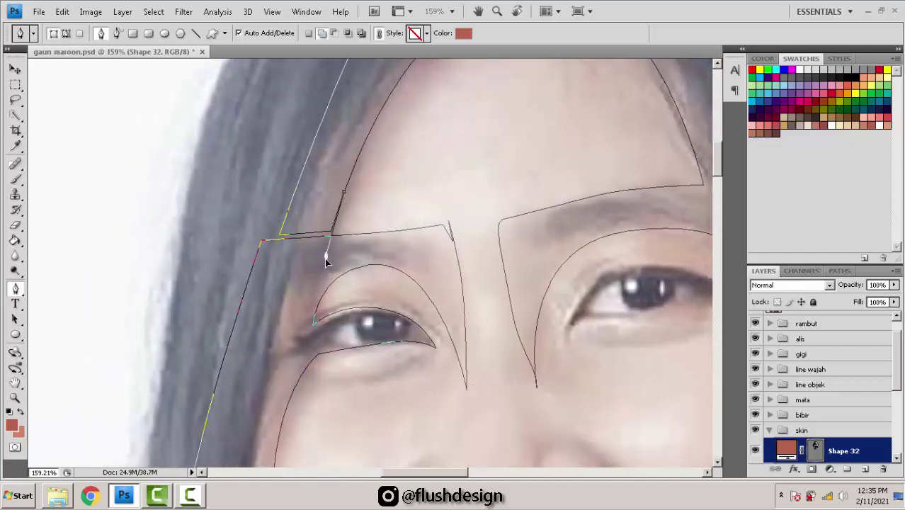
pyautogui.click(290, 266)
pyautogui.click(344, 192)
# Step: Trace a closed shadow shape around the right-hand eye, following the upper lash line, winged outer corner and lower lid
pyautogui.scroll(-5, 435, 247)
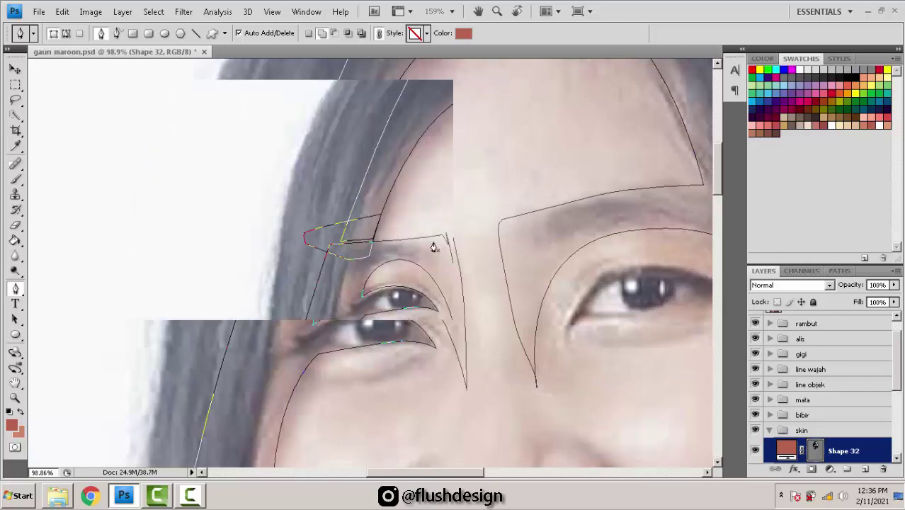
pyautogui.scroll(5, 486, 238)
pyautogui.scroll(2, 576, 274)
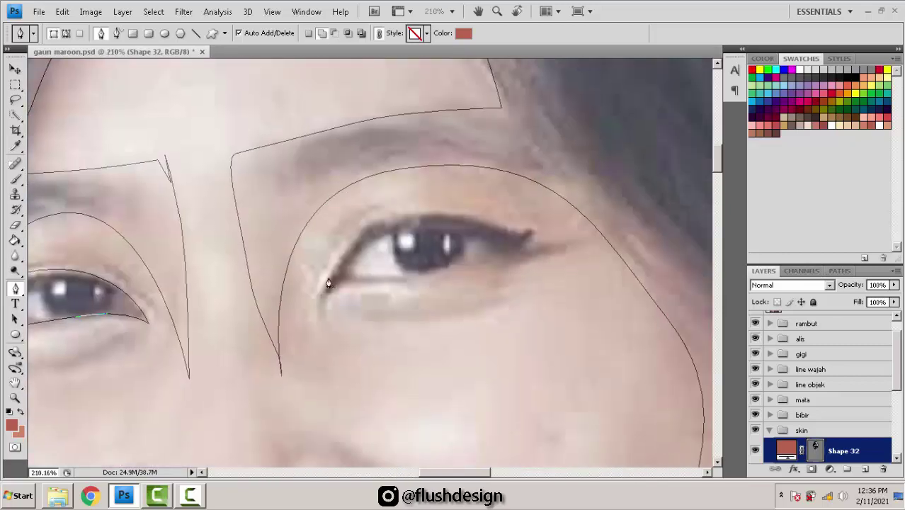
pyautogui.moveTo(430, 210); pyautogui.dragTo(571, 211)
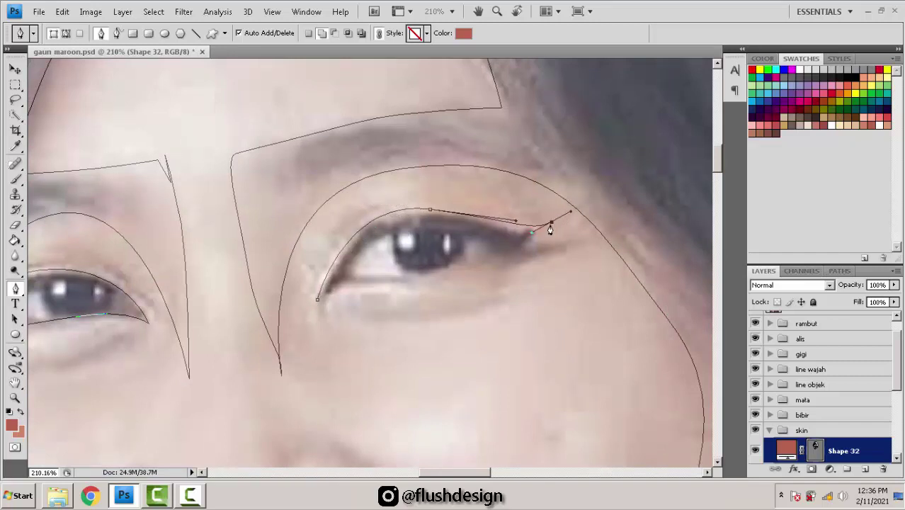
pyautogui.click(529, 238)
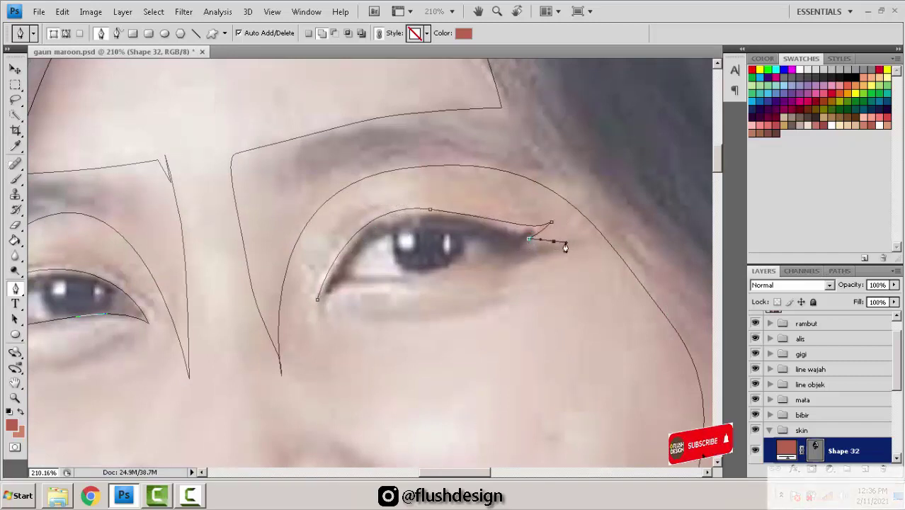
pyautogui.moveTo(561, 239); pyautogui.dragTo(578, 241)
pyautogui.click(589, 236)
pyautogui.moveTo(513, 263); pyautogui.dragTo(440, 272)
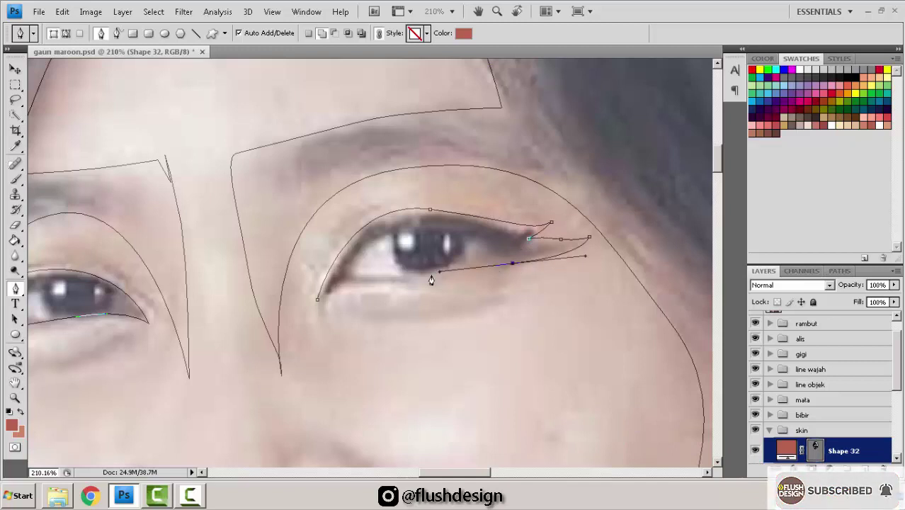
pyautogui.moveTo(384, 286); pyautogui.dragTo(528, 248)
pyautogui.click(319, 299)
# Step: Trace a thin closed shadow sliver beneath the right-hand eye's lower lid
pyautogui.press('space')
pyautogui.click(547, 231)
pyautogui.hotkey('ctrl', 'z')
pyautogui.click(552, 225)
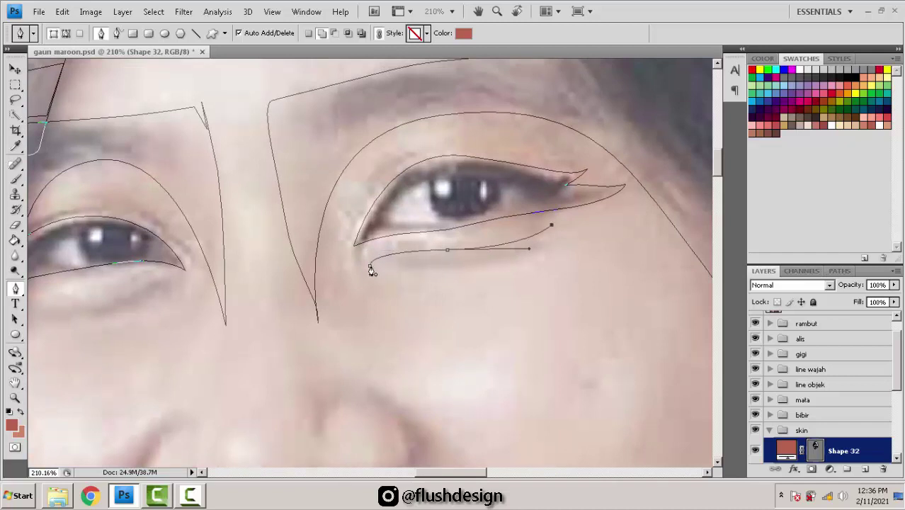
pyautogui.moveTo(371, 266); pyautogui.dragTo(218, 225)
pyautogui.press('space')
pyautogui.moveTo(268, 246); pyautogui.dragTo(439, 254)
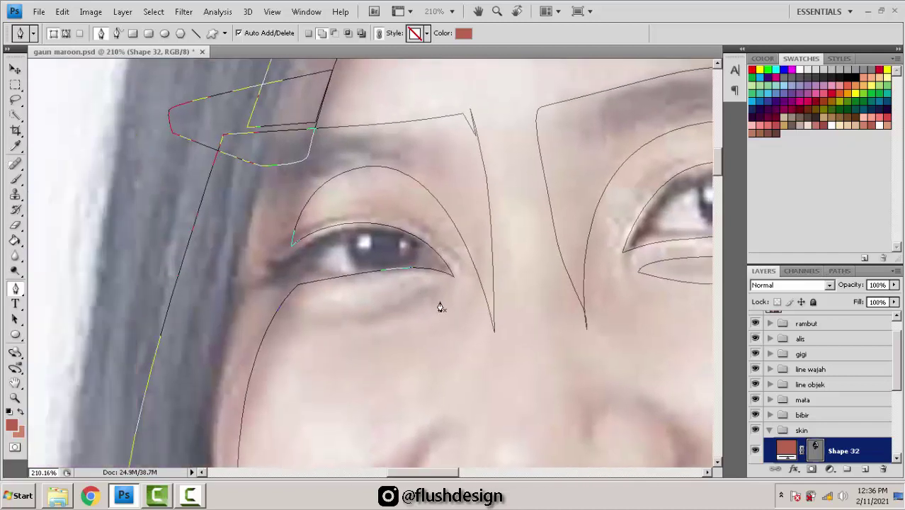
# Step: Trace a thin closed shadow sliver beneath the left-hand eye's lower lid
pyautogui.moveTo(388, 302); pyautogui.dragTo(331, 332)
pyautogui.click(289, 317)
pyautogui.moveTo(453, 290); pyautogui.dragTo(513, 218)
# Step: Start the nose shadow path above the left-hand nostril wing and curve its outer edge down along the smile fold
pyautogui.press('space')
pyautogui.moveTo(629, 349); pyautogui.dragTo(520, 159)
pyautogui.moveTo(458, 198); pyautogui.dragTo(475, 171)
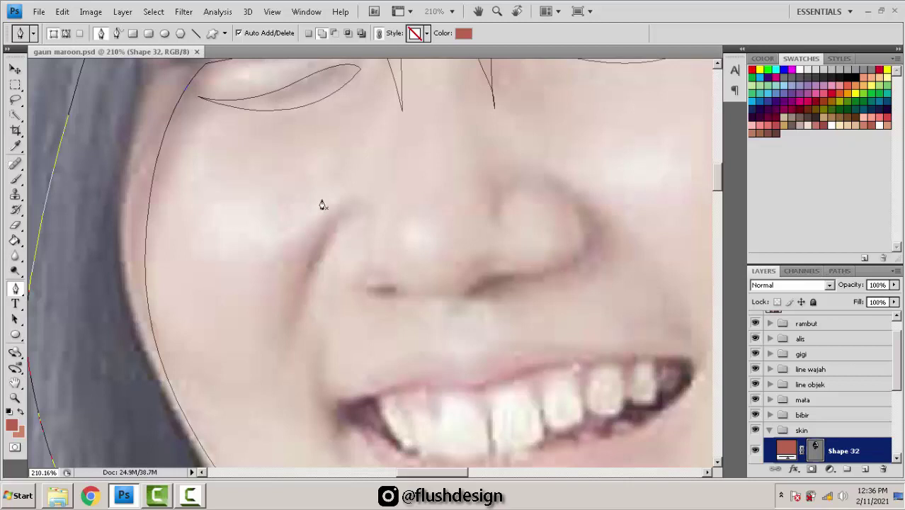
pyautogui.click(369, 204)
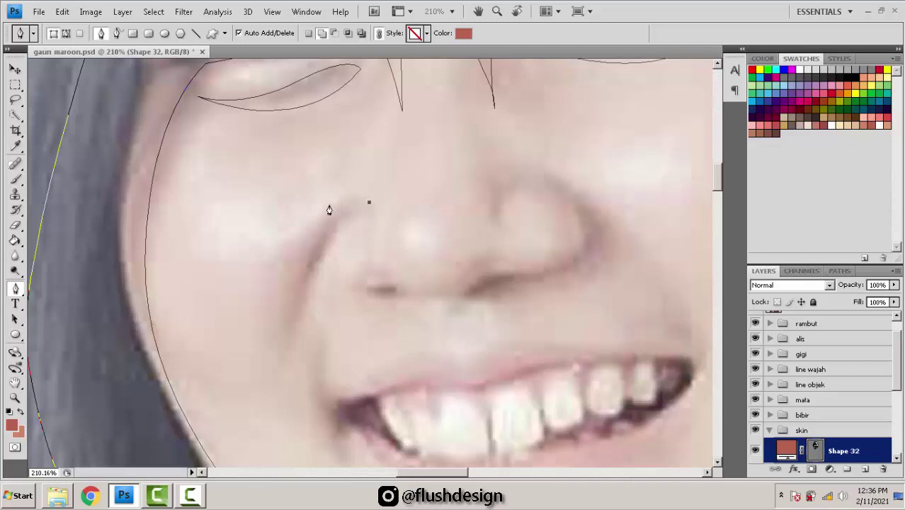
pyautogui.moveTo(309, 233)
pyautogui.mouseDown()
pyautogui.moveTo(294, 283)
pyautogui.moveTo(319, 235)
pyautogui.mouseUp()
pyautogui.hotkey('ctrl', 'z')
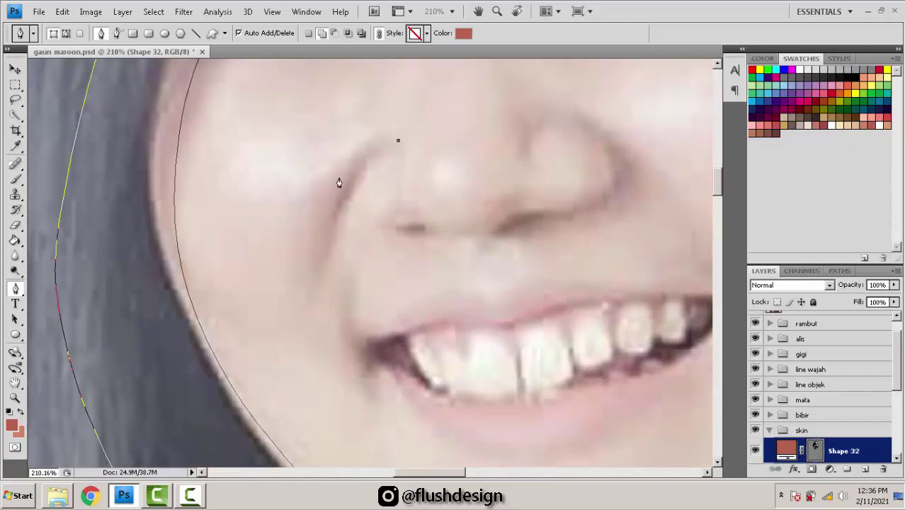
pyautogui.moveTo(337, 173); pyautogui.dragTo(314, 243)
pyautogui.hotkey('ctrl', 'z')
pyautogui.moveTo(333, 174); pyautogui.dragTo(314, 231)
pyautogui.moveTo(289, 319); pyautogui.dragTo(263, 343)
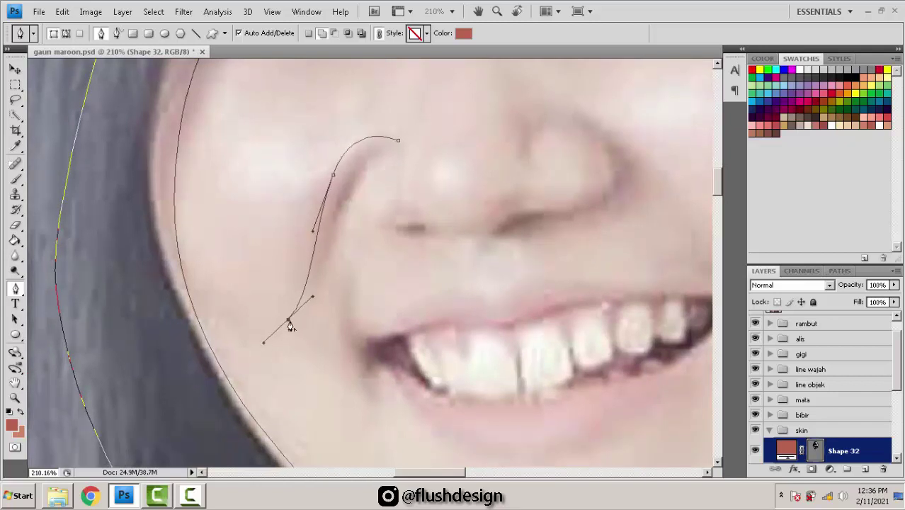
# Step: Make the fold's lower end a sharp tip and bring the path back up its inner side to the left-hand nostril wing
pyautogui.keyDown('alt'); pyautogui.click(288, 321); pyautogui.keyUp('alt')
pyautogui.click(321, 284)
pyautogui.moveTo(321, 281); pyautogui.dragTo(314, 215)
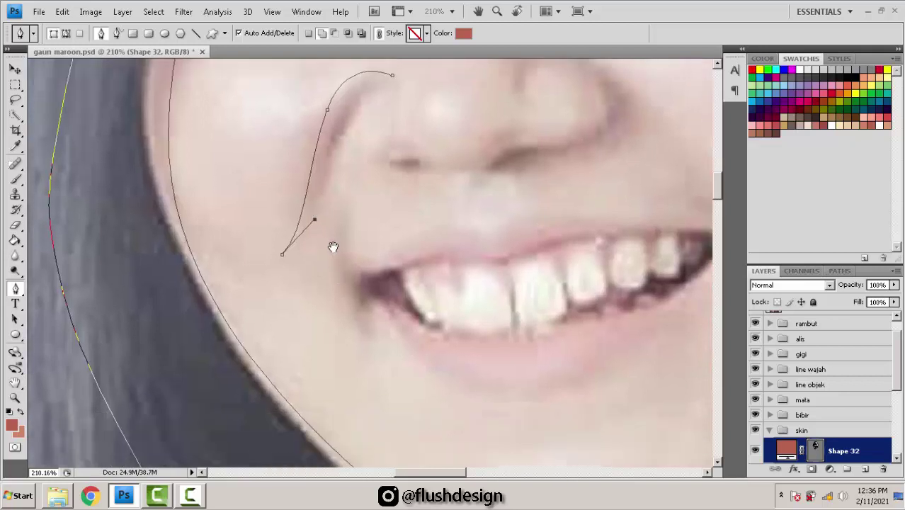
pyautogui.moveTo(333, 247)
pyautogui.mouseDown()
pyautogui.moveTo(326, 283)
pyautogui.moveTo(322, 227)
pyautogui.moveTo(315, 271)
pyautogui.moveTo(324, 252)
pyautogui.mouseUp()
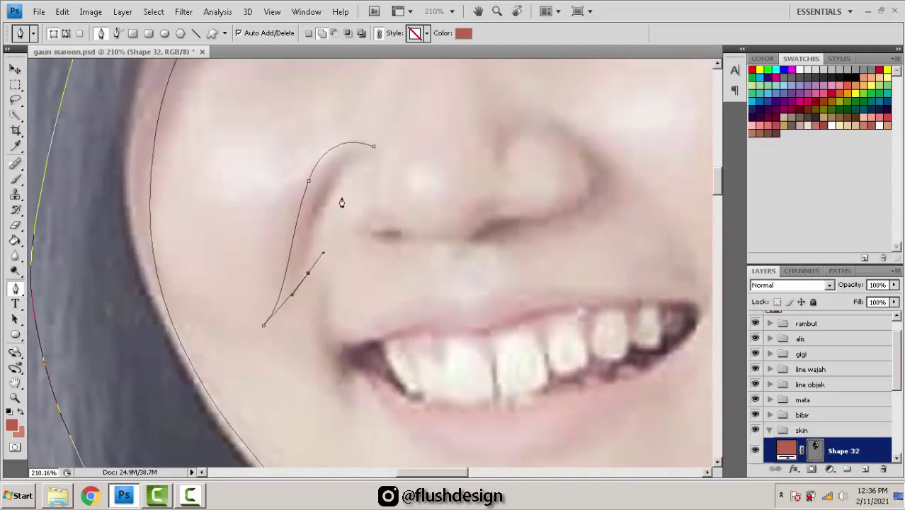
pyautogui.moveTo(342, 198); pyautogui.dragTo(363, 173)
pyautogui.hotkey('ctrl', 'z')
pyautogui.moveTo(338, 241); pyautogui.dragTo(358, 244)
pyautogui.hotkey('ctrl', 'z')
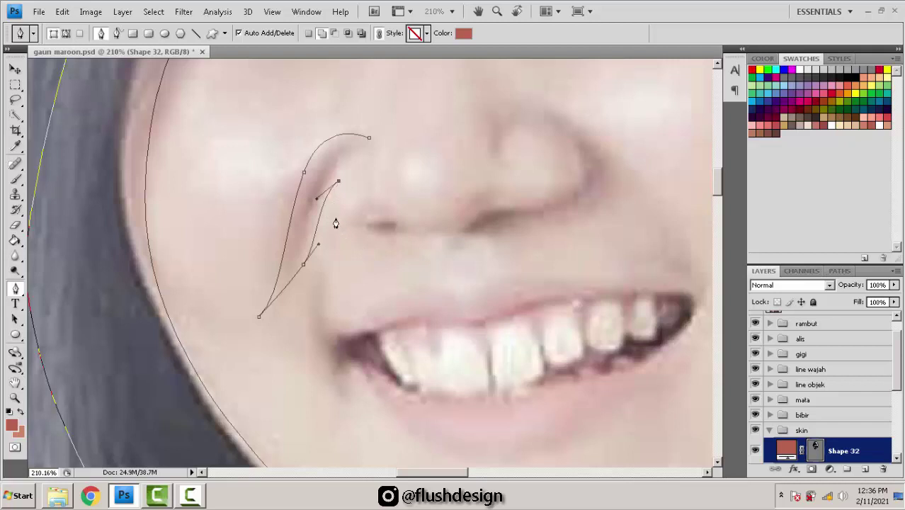
# Step: Carry the path around the left-hand nostril and beneath the nose, with a central dip, up to the right-hand nostril wing
pyautogui.click(336, 218)
pyautogui.moveTo(424, 240); pyautogui.dragTo(445, 237)
pyautogui.hotkey('ctrl', 'z')
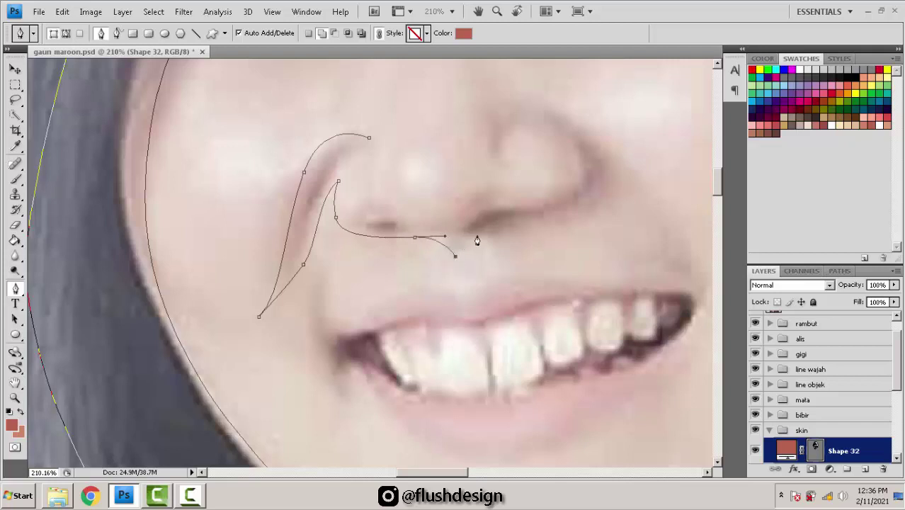
pyautogui.moveTo(524, 223); pyautogui.dragTo(531, 269)
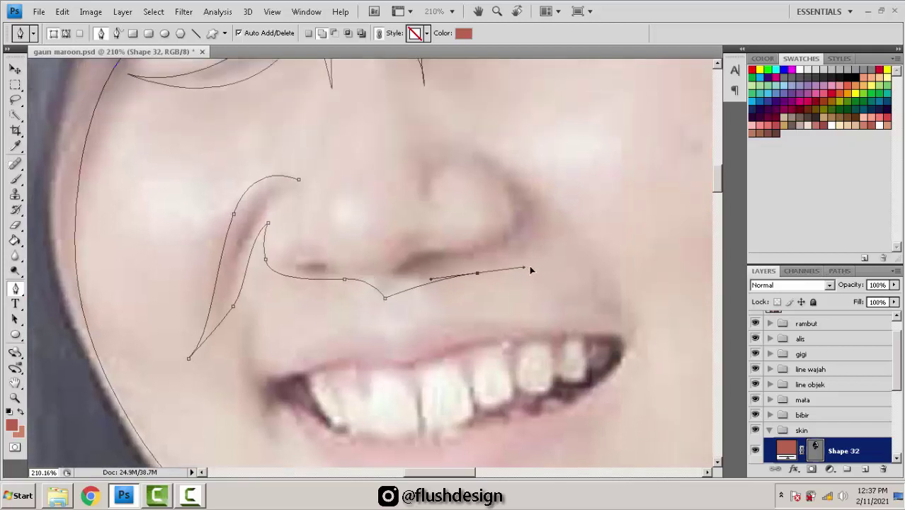
pyautogui.moveTo(540, 220); pyautogui.dragTo(542, 203)
# Step: Extend the path down the right-hand smile fold to a pointed tip and curve it back up over the nostril wing
pyautogui.moveTo(571, 249); pyautogui.dragTo(584, 263)
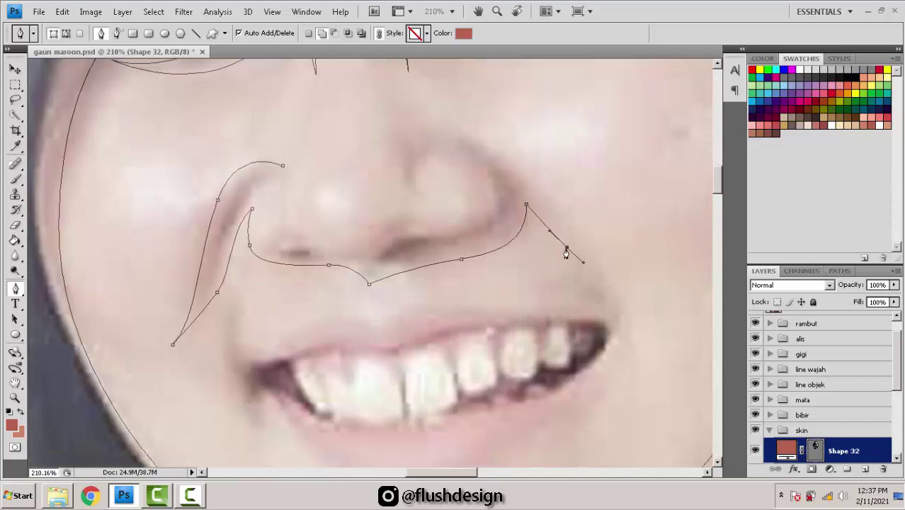
pyautogui.hotkey('ctrl', 'z')
pyautogui.moveTo(559, 231); pyautogui.dragTo(577, 246)
pyautogui.click(588, 269)
pyautogui.moveTo(562, 209); pyautogui.dragTo(506, 157)
pyautogui.hotkey('ctrl', 'z')
pyautogui.moveTo(538, 184); pyautogui.dragTo(578, 235)
pyautogui.hotkey('ctrl', 'z')
pyautogui.moveTo(576, 235); pyautogui.dragTo(479, 160)
pyautogui.hotkey('ctrl', 'z')
pyautogui.hotkey('ctrl', 'z')
pyautogui.hotkey('ctrl', 'z')
pyautogui.hotkey('ctrl', 'z')
# Step: Bring the path down at the nostril wing's inner corner and loop it around the wing's highlight to above the right-hand nostril
pyautogui.click(430, 182)
pyautogui.hotkey('ctrl', 'z')
pyautogui.moveTo(438, 187); pyautogui.dragTo(433, 252)
pyautogui.moveTo(481, 223); pyautogui.dragTo(538, 222)
pyautogui.hotkey('ctrl', 'z')
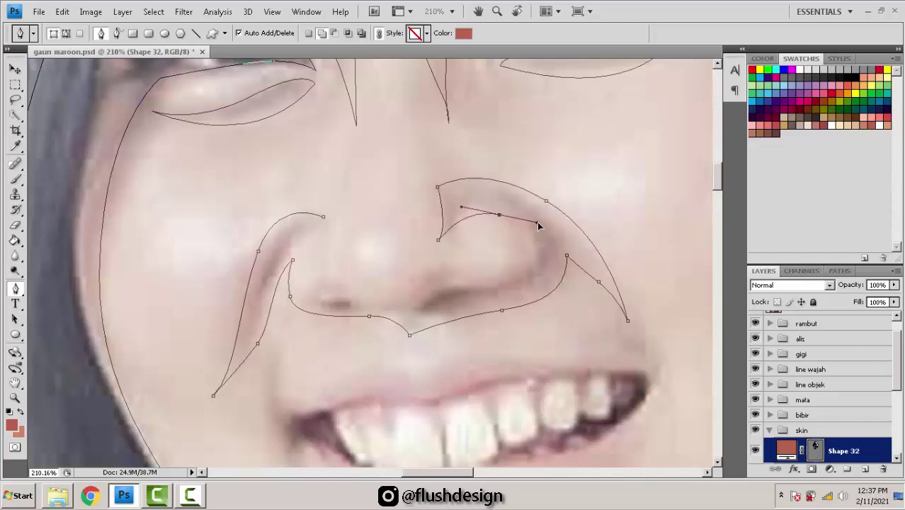
pyautogui.click(522, 266)
pyautogui.moveTo(487, 266); pyautogui.dragTo(462, 277)
pyautogui.click(443, 259)
# Step: Trace the nose tip's lower edge across to the left-hand wing and close the nose shadow at its starting point
pyautogui.moveTo(387, 287); pyautogui.dragTo(461, 272)
pyautogui.moveTo(444, 271); pyautogui.dragTo(424, 269)
pyautogui.hotkey('ctrl', 'z')
pyautogui.hotkey('ctrl', 'z')
pyautogui.click(394, 249)
pyautogui.hotkey('ctrl', 'z')
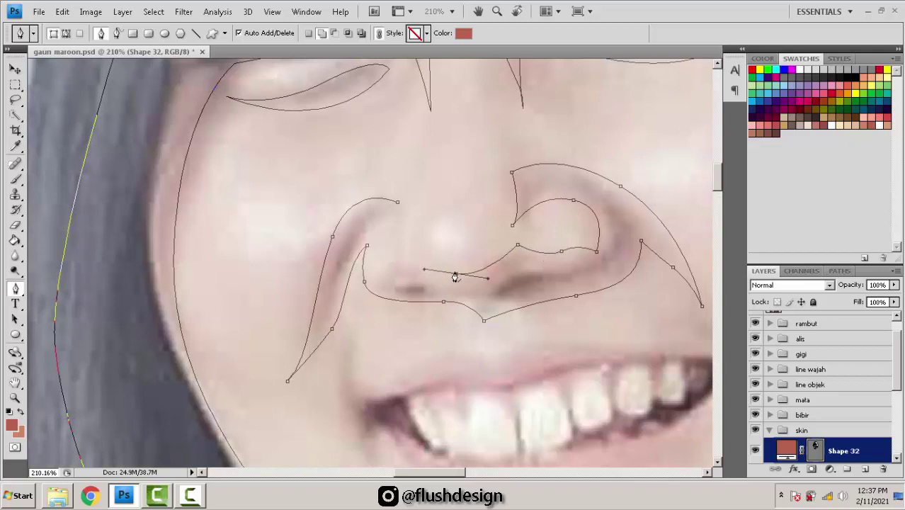
pyautogui.click(398, 252)
pyautogui.moveTo(380, 269); pyautogui.dragTo(369, 273)
pyautogui.hotkey('ctrl', 'z')
pyautogui.moveTo(395, 216); pyautogui.dragTo(437, 202)
pyautogui.press('Return')
# Step: Start a mouth shadow path above the upper lip and trace it around the left-hand corner to a pointed tip below
pyautogui.moveTo(522, 303); pyautogui.dragTo(486, 185)
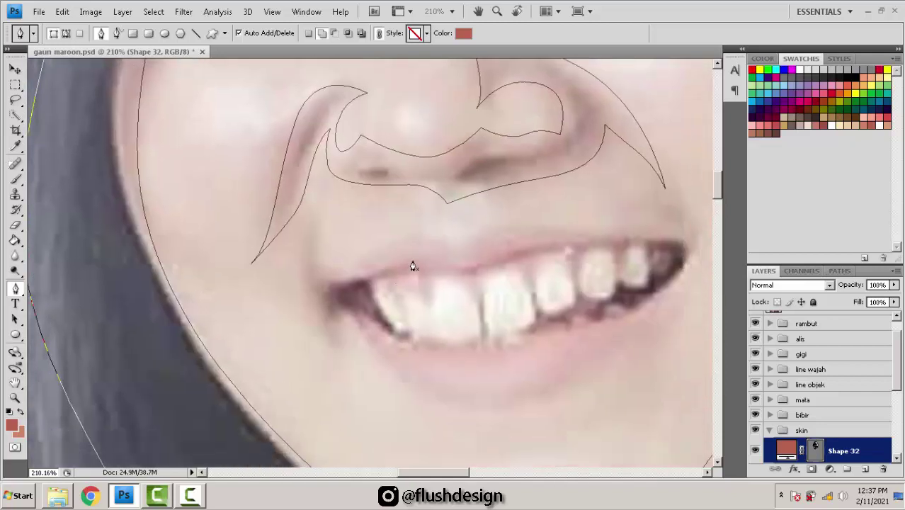
pyautogui.hotkey('ctrl', 'z')
pyautogui.moveTo(363, 263); pyautogui.dragTo(343, 275)
pyautogui.moveTo(311, 222); pyautogui.dragTo(314, 191)
pyautogui.keyDown('alt'); pyautogui.click(311, 222); pyautogui.keyUp('alt')
pyautogui.moveTo(308, 288); pyautogui.dragTo(320, 350)
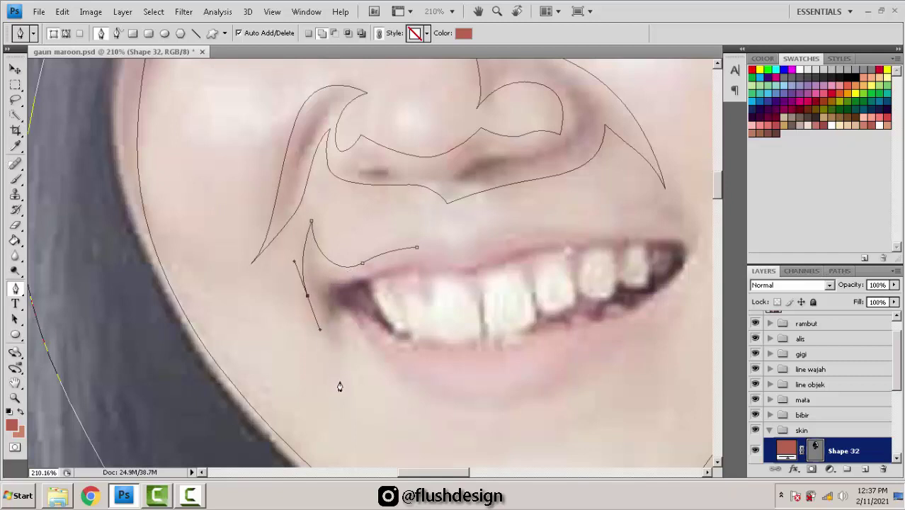
pyautogui.moveTo(340, 379); pyautogui.dragTo(340, 400)
pyautogui.moveTo(356, 325); pyautogui.dragTo(341, 300)
pyautogui.hotkey('ctrl', 'z')
pyautogui.keyDown('alt'); pyautogui.click(287, 291); pyautogui.keyUp('alt')
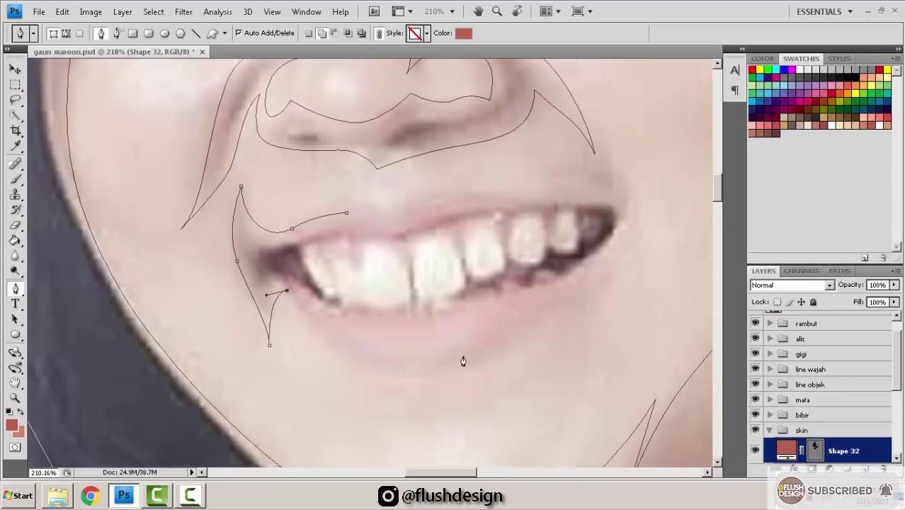
# Step: Follow the lower lip and right-hand mouth corner, return above the upper lip, and close the mouth shadow shape
pyautogui.moveTo(450, 360); pyautogui.dragTo(521, 351)
pyautogui.moveTo(543, 323); pyautogui.dragTo(472, 378)
pyautogui.moveTo(524, 308); pyautogui.dragTo(575, 288)
pyautogui.moveTo(556, 234); pyautogui.dragTo(534, 200)
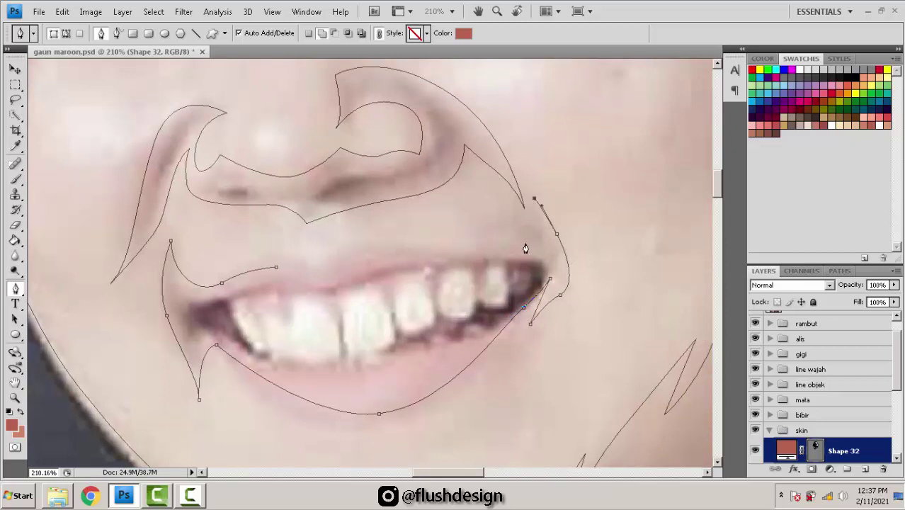
pyautogui.moveTo(411, 253); pyautogui.dragTo(317, 260)
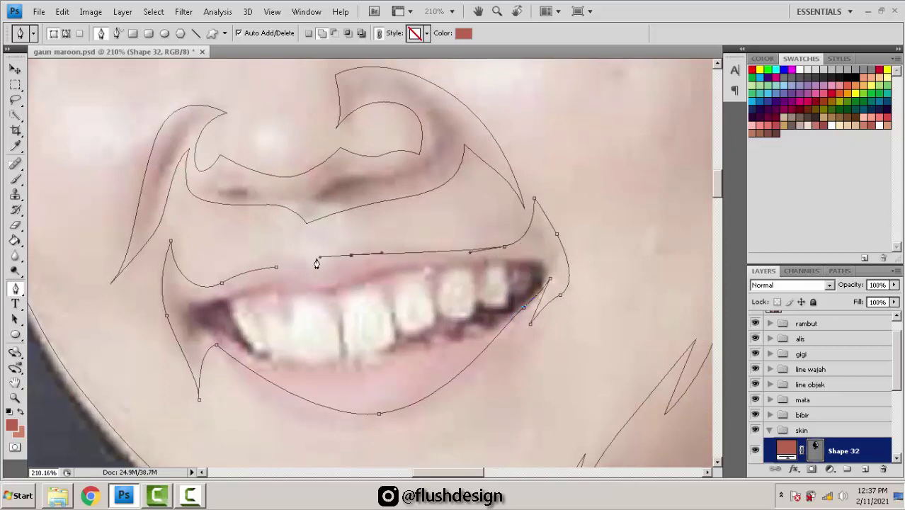
pyautogui.click(276, 267)
# Step: Trace a closed crescent-shaped shadow on the chin just beneath the lower lip
pyautogui.scroll(-3, 446, 259)
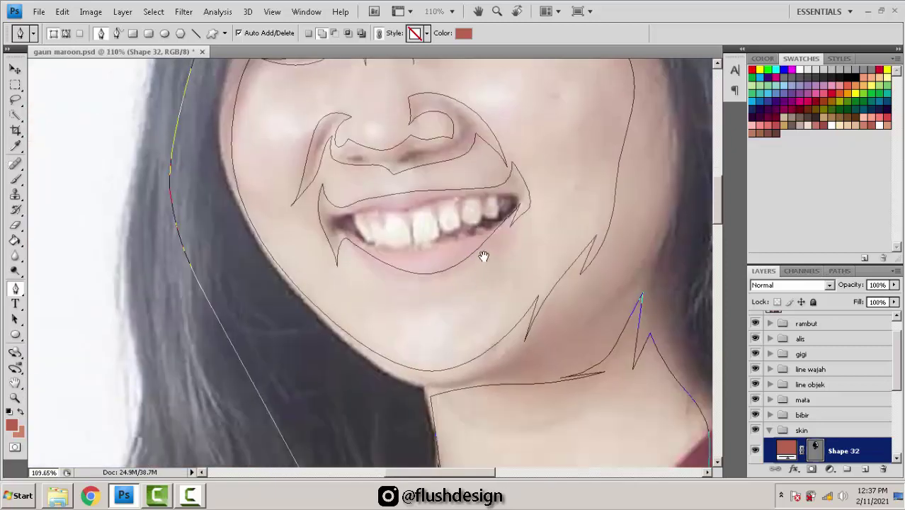
pyautogui.moveTo(486, 248); pyautogui.dragTo(495, 310)
pyautogui.scroll(2, 396, 375)
pyautogui.click(515, 287)
pyautogui.moveTo(450, 346); pyautogui.dragTo(367, 374)
# Step: Examine the traced shadow outlines around the eyes, nose and mouth
pyautogui.scroll(-3, 503, 308)
pyautogui.moveTo(512, 309); pyautogui.dragTo(500, 381)
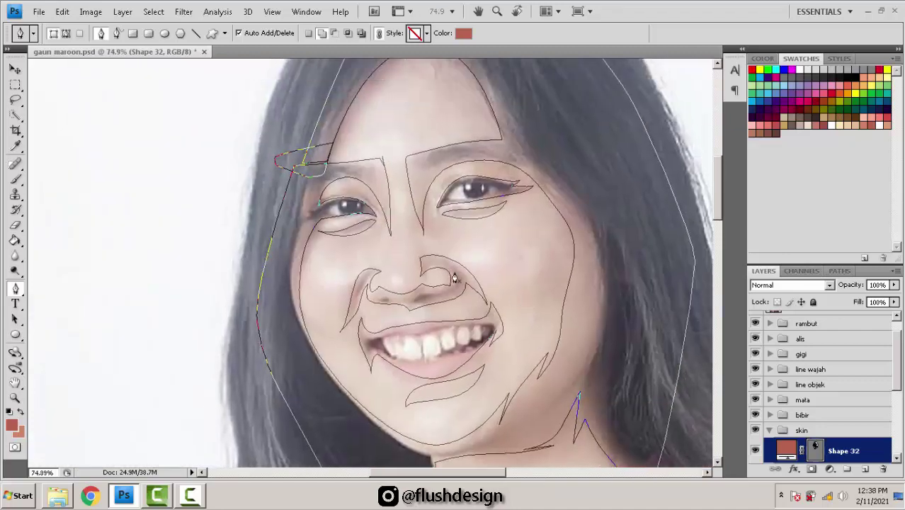
pyautogui.scroll(2, 452, 274)
pyautogui.moveTo(414, 271); pyautogui.dragTo(431, 289)
pyautogui.scroll(2, 397, 283)
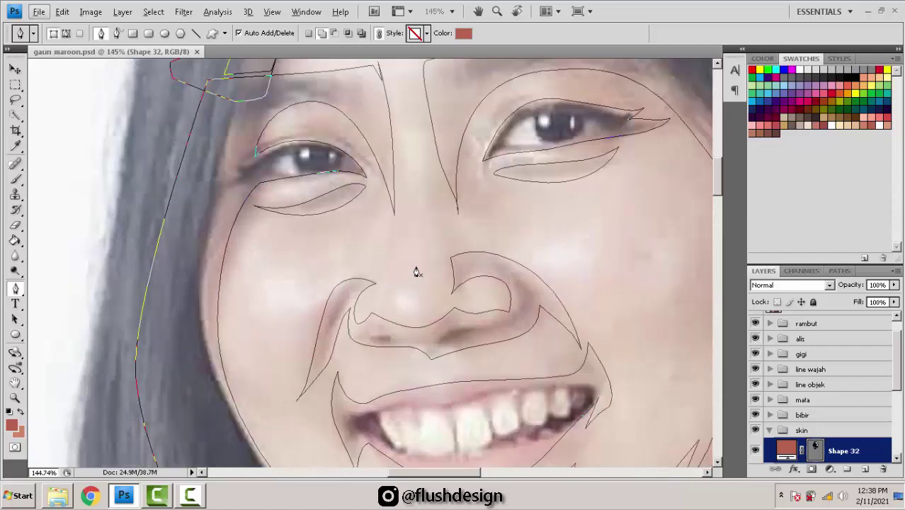
pyautogui.scroll(3, 517, 126)
pyautogui.scroll(-12, 498, 192)
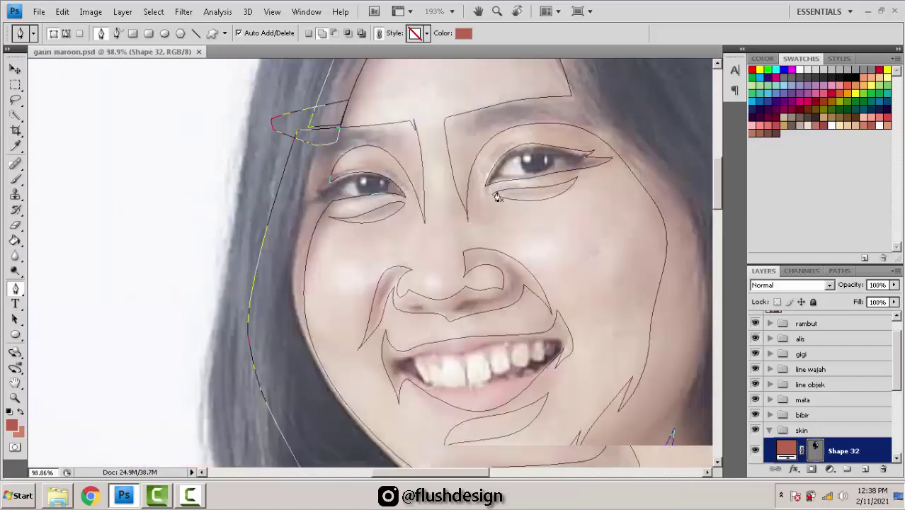
# Step: Start a shadow path on the right-hand shoulder's upper edge, add narrow spikes near the collar, and follow the dress's armhole down
pyautogui.moveTo(486, 247); pyautogui.dragTo(481, 156)
pyautogui.moveTo(685, 265); pyautogui.dragTo(461, 135)
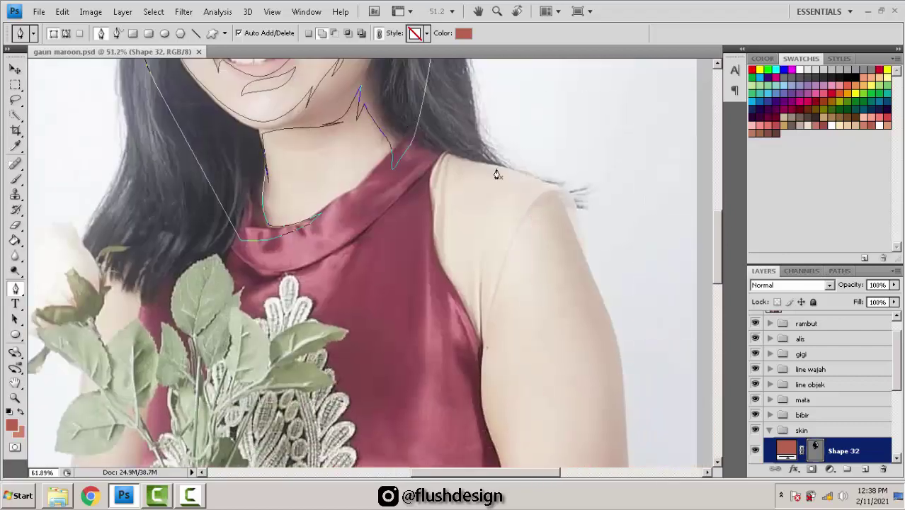
pyautogui.scroll(6, 470, 152)
pyautogui.moveTo(573, 182); pyautogui.dragTo(455, 166)
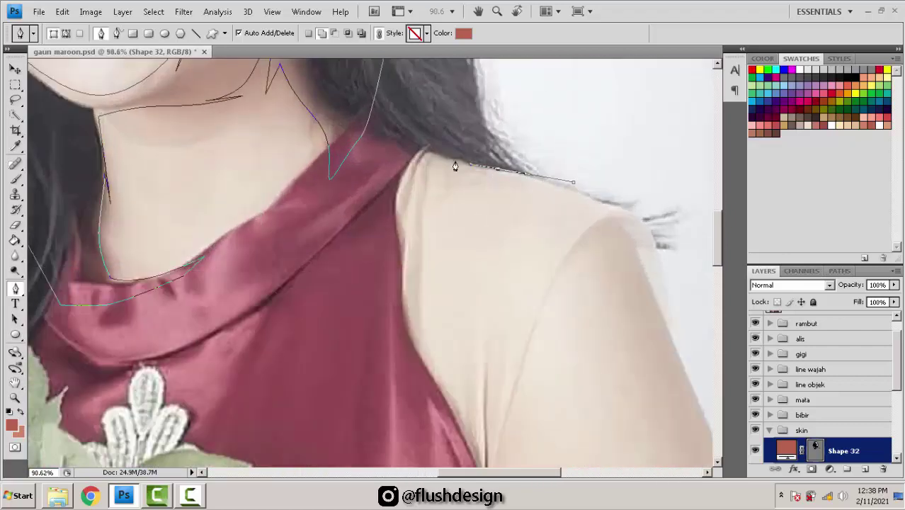
pyautogui.click(432, 156)
pyautogui.moveTo(411, 197)
pyautogui.mouseDown()
pyautogui.moveTo(408, 214)
pyautogui.moveTo(400, 198)
pyautogui.mouseUp()
pyautogui.click(415, 163)
pyautogui.moveTo(408, 294); pyautogui.dragTo(411, 313)
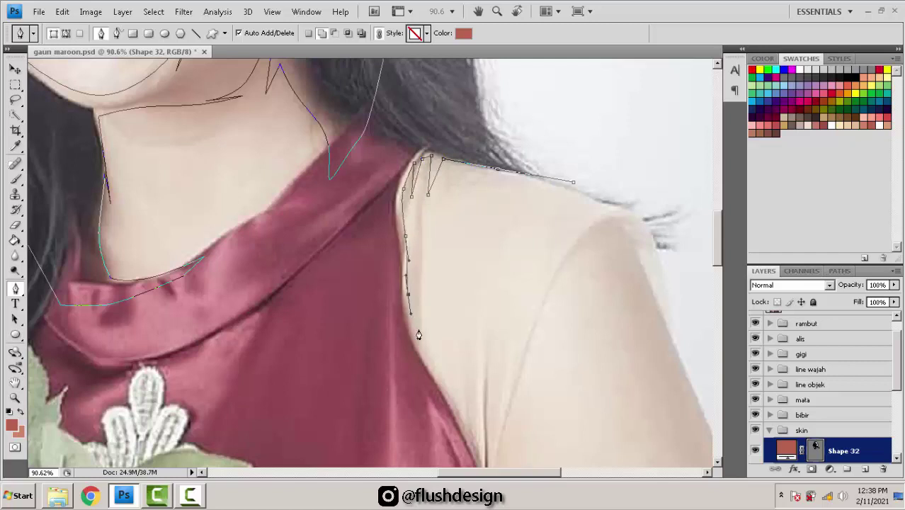
# Step: Add a tall narrow spike along the fabric fold beside the armhole and continue the path down the dress edge
pyautogui.click(419, 329)
pyautogui.click(420, 232)
pyautogui.hotkey('ctrl', 'z')
pyautogui.hotkey('ctrl', 'z')
pyautogui.click(420, 224)
pyautogui.click(422, 335)
pyautogui.moveTo(443, 366); pyautogui.dragTo(437, 303)
# Step: Trace two narrow upward spikes over the fabric creases just above the armpit
pyautogui.click(445, 321)
pyautogui.click(447, 233)
pyautogui.click(456, 347)
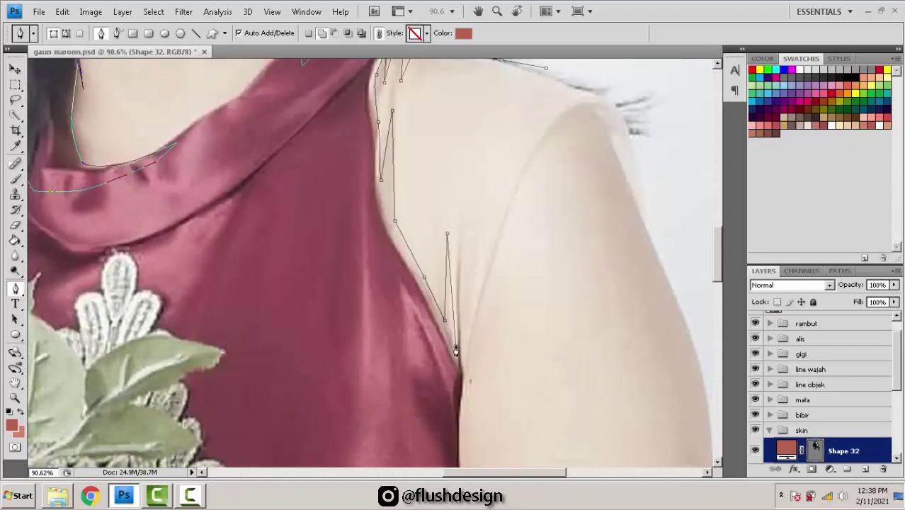
pyautogui.click(461, 236)
pyautogui.click(462, 341)
pyautogui.moveTo(473, 307); pyautogui.dragTo(452, 242)
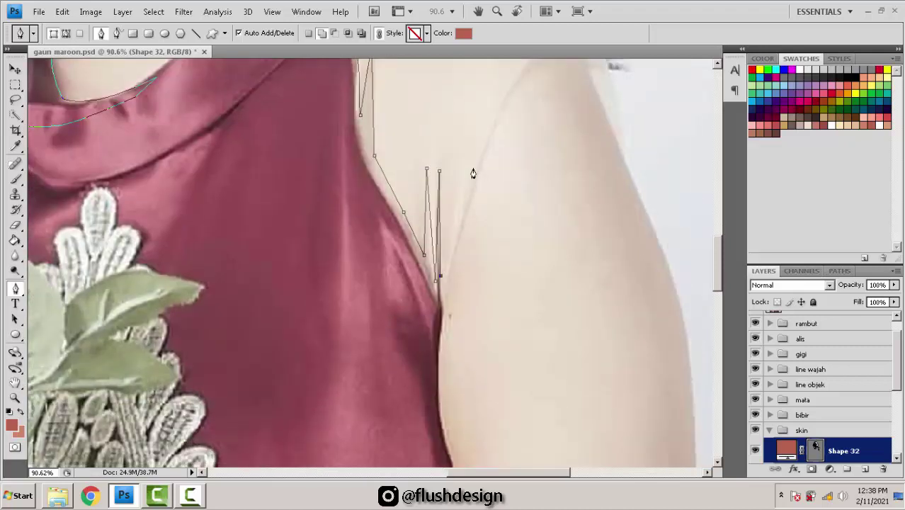
# Step: Run the path up the crease between shoulder and upper arm to a point and back down to the armpit
pyautogui.moveTo(473, 177)
pyautogui.mouseDown()
pyautogui.moveTo(467, 226)
pyautogui.moveTo(487, 185)
pyautogui.mouseUp()
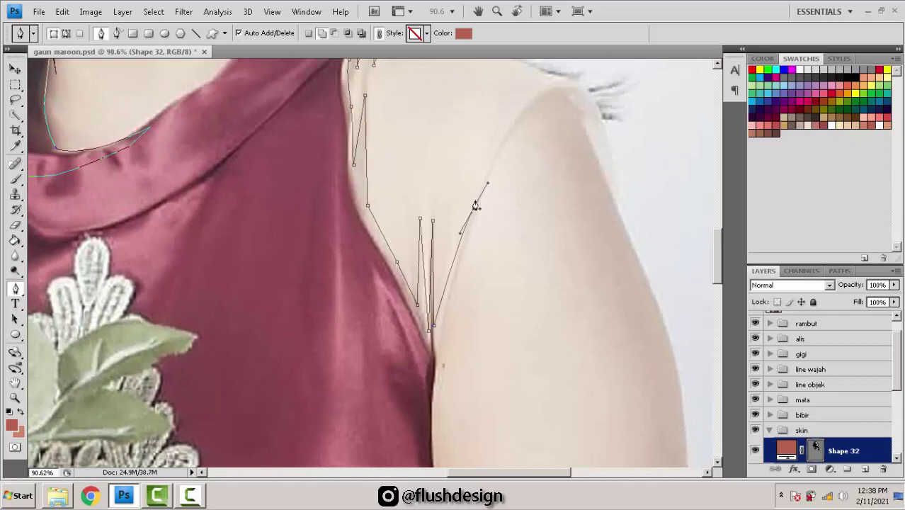
pyautogui.click(497, 153)
pyautogui.moveTo(469, 249); pyautogui.dragTo(452, 286)
pyautogui.moveTo(452, 369); pyautogui.dragTo(445, 204)
# Step: Continue the shadow path down the upper arm's inner edge beside the dress to the bend of the elbow
pyautogui.moveTo(436, 304); pyautogui.dragTo(450, 381)
pyautogui.scroll(-6, 453, 219)
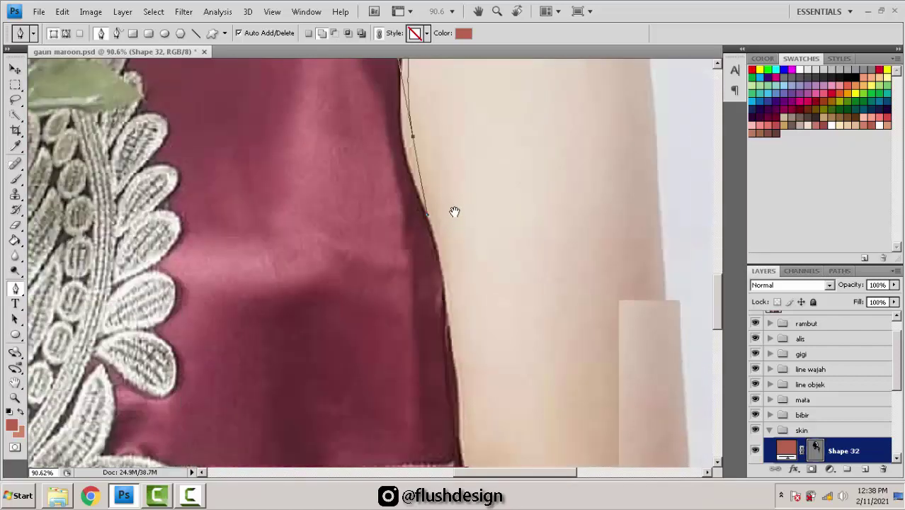
pyautogui.moveTo(455, 301); pyautogui.dragTo(464, 369)
pyautogui.scroll(-4, 454, 283)
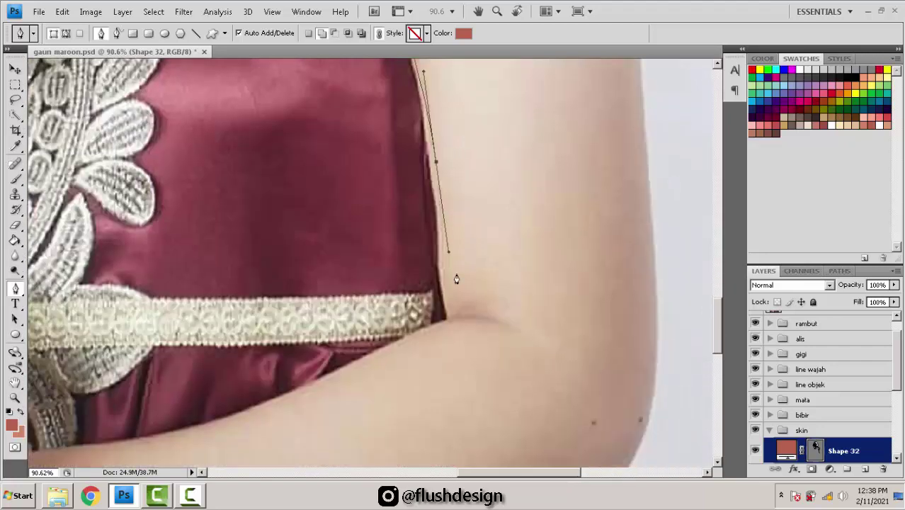
pyautogui.click(449, 294)
# Step: Shape a pointed shadow along the inner elbow crease and return the path to the dress edge
pyautogui.moveTo(505, 309); pyautogui.dragTo(451, 315)
pyautogui.click(553, 345)
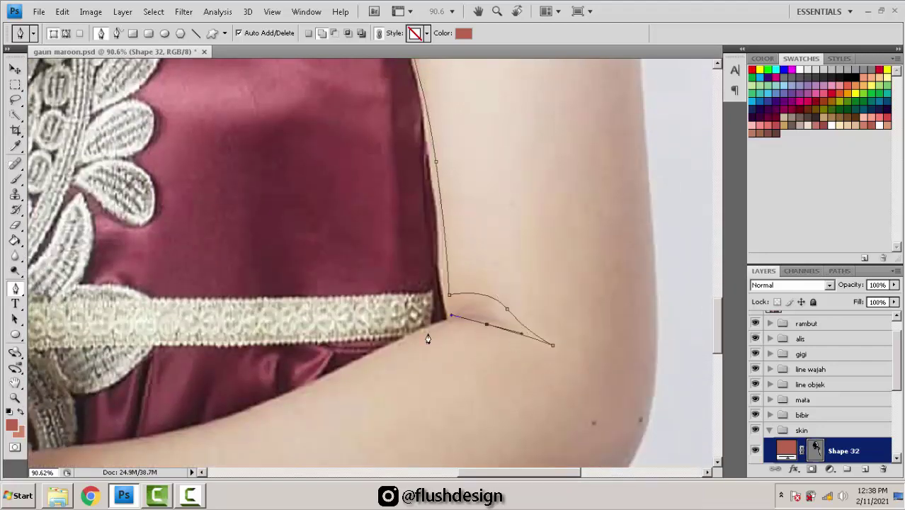
pyautogui.click(444, 324)
# Step: Follow the forearm's upper edge to the wrist and trace a pointed notch with a curve down the wrist crease
pyautogui.moveTo(415, 349); pyautogui.dragTo(645, 251)
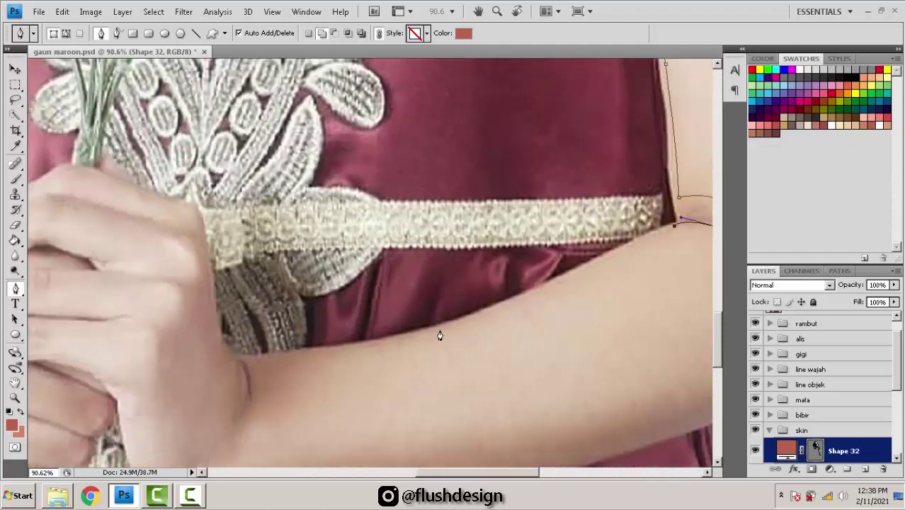
pyautogui.moveTo(441, 330); pyautogui.dragTo(442, 281)
pyautogui.click(272, 360)
pyautogui.click(436, 295)
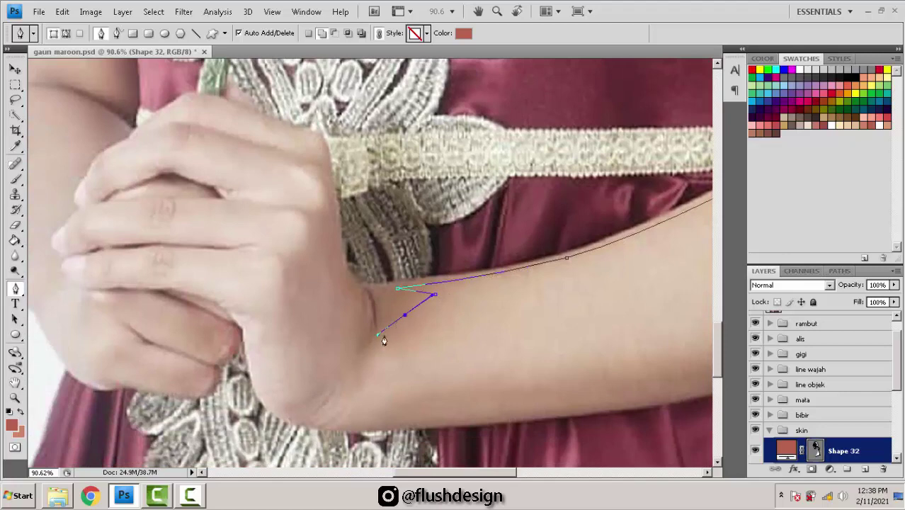
pyautogui.hotkey('ctrl', 'z')
pyautogui.moveTo(393, 321); pyautogui.dragTo(374, 345)
pyautogui.click(346, 355)
# Step: Continue the shadow path from the wrist crease to a corner at the hand's base and up the back of the hand to a narrow point
pyautogui.moveTo(345, 302); pyautogui.dragTo(368, 349)
pyautogui.moveTo(350, 311); pyautogui.dragTo(350, 287)
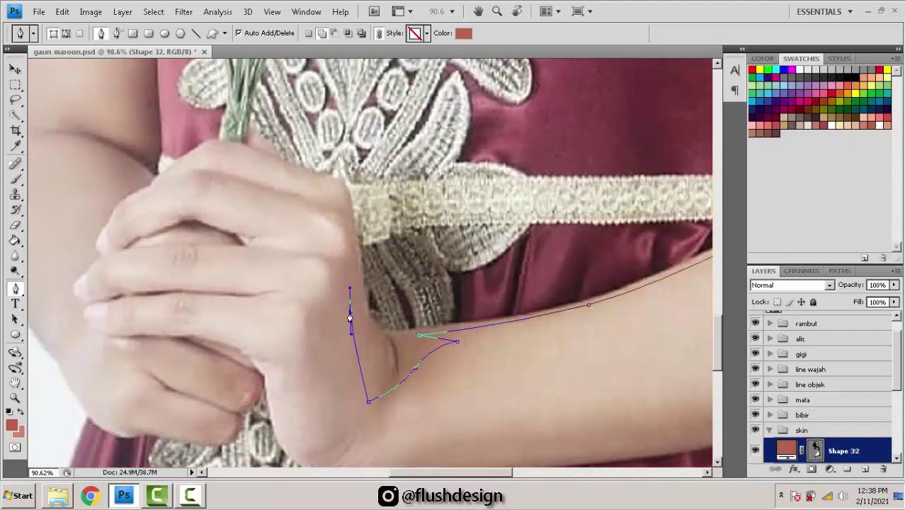
pyautogui.hotkey('ctrl', 'z')
pyautogui.moveTo(358, 333); pyautogui.dragTo(351, 305)
pyautogui.hotkey('ctrl', 'z')
pyautogui.click(355, 285)
pyautogui.moveTo(358, 344)
pyautogui.mouseDown()
pyautogui.moveTo(355, 306)
pyautogui.moveTo(351, 337)
pyautogui.mouseUp()
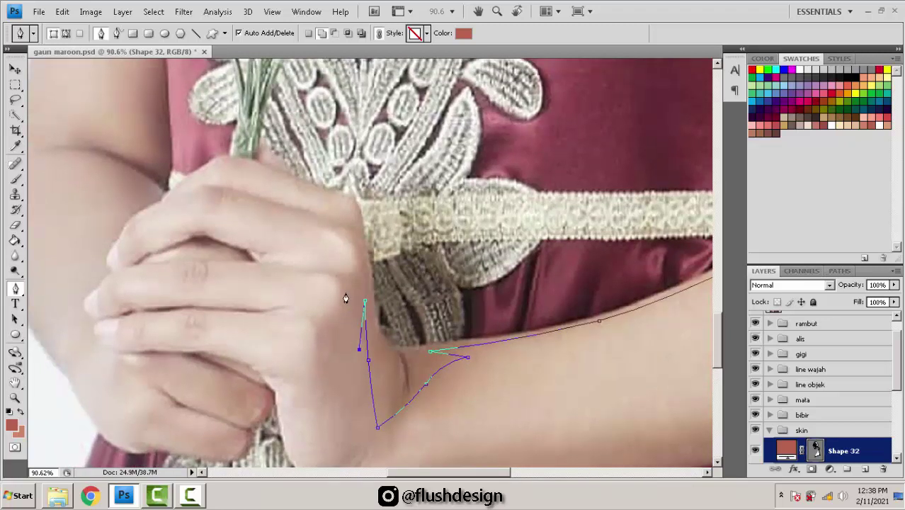
# Step: Trace the shadow path around the knuckles with notches between the fingers and along the hand's upper edge past the flower stems
pyautogui.moveTo(320, 271); pyautogui.dragTo(359, 289)
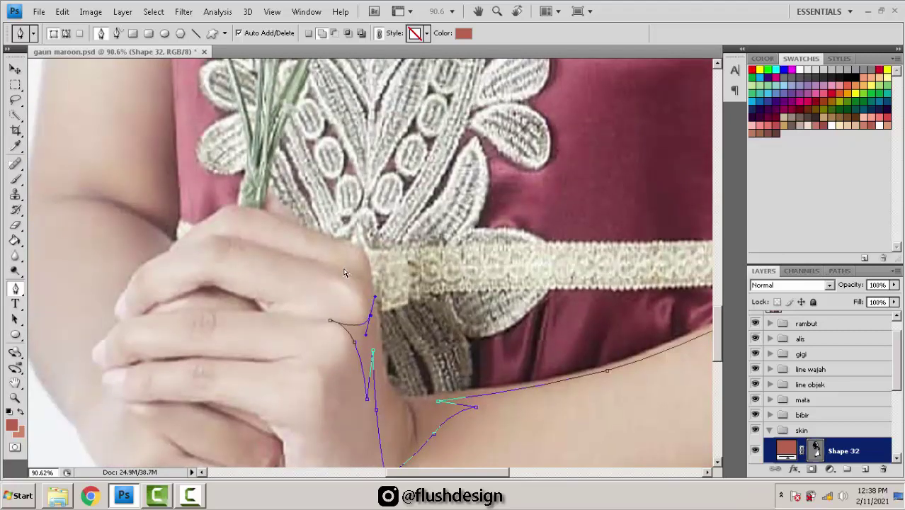
pyautogui.moveTo(349, 247); pyautogui.dragTo(267, 254)
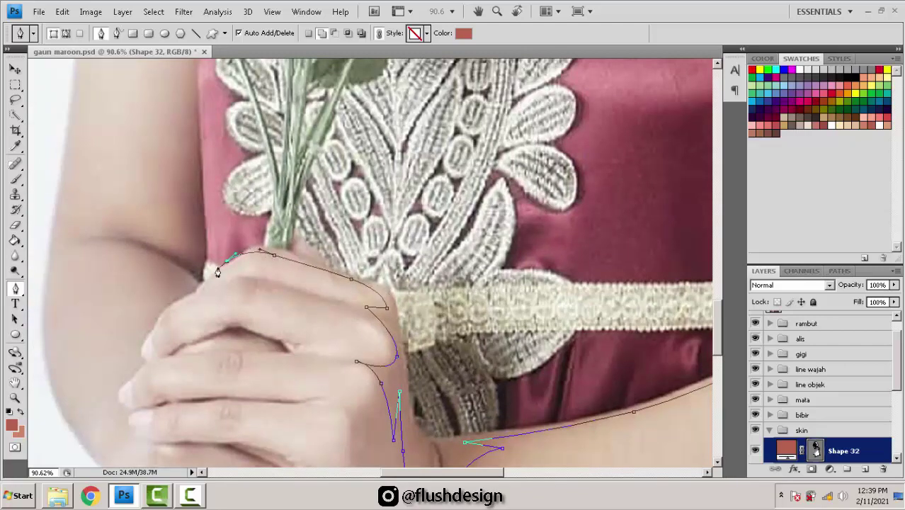
pyautogui.scroll(2, 226, 259)
pyautogui.moveTo(277, 217); pyautogui.dragTo(343, 192)
# Step: Route the path across the dress, up past the collar and around the outside of the shoulder, closing it at its shoulder starting point
pyautogui.scroll(-5, 446, 212)
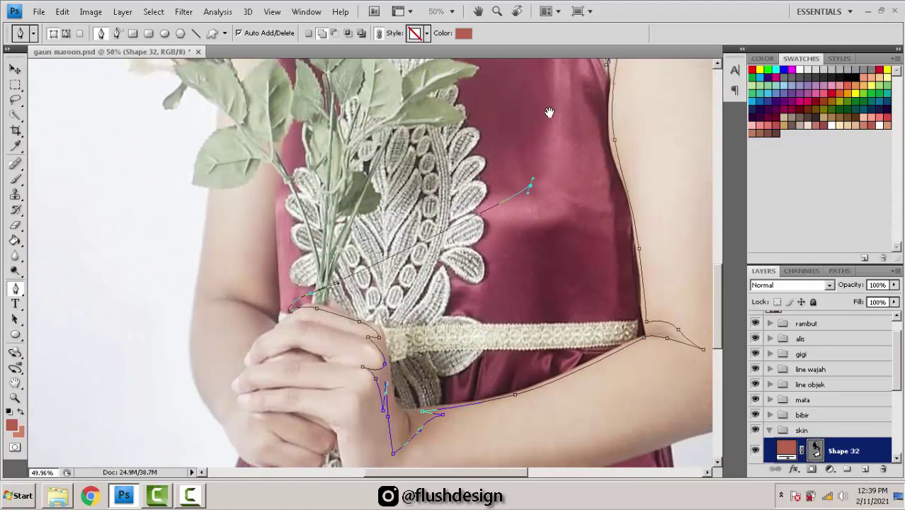
pyautogui.moveTo(528, 185); pyautogui.dragTo(529, 282)
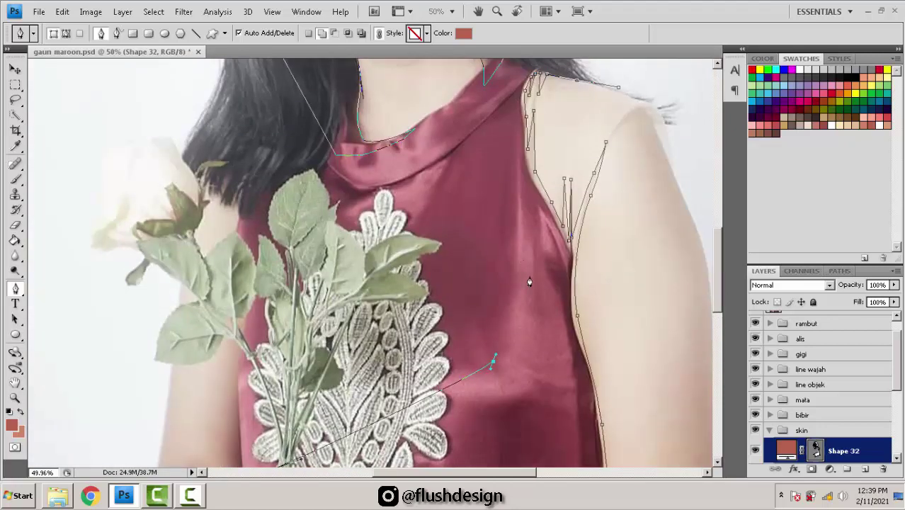
pyautogui.moveTo(499, 199); pyautogui.dragTo(479, 277)
pyautogui.moveTo(473, 241); pyautogui.dragTo(482, 186)
pyautogui.moveTo(490, 147); pyautogui.dragTo(530, 121)
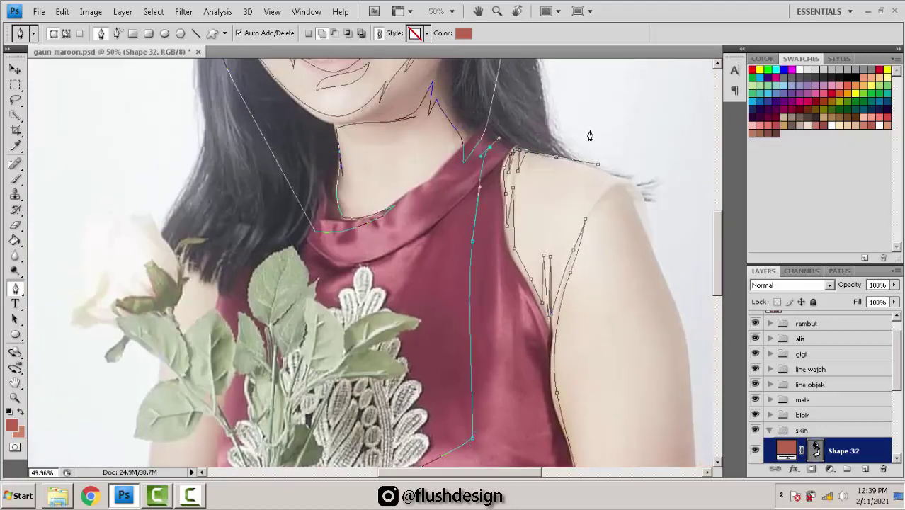
pyautogui.click(597, 167)
pyautogui.moveTo(621, 192); pyautogui.dragTo(525, 176)
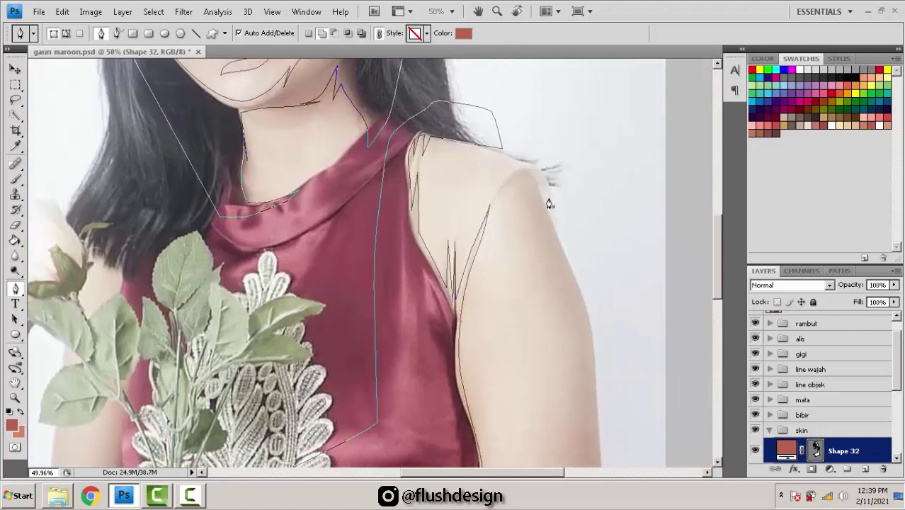
pyautogui.hotkey('ctrl', '-')
pyautogui.scroll(-5, 546, 161)
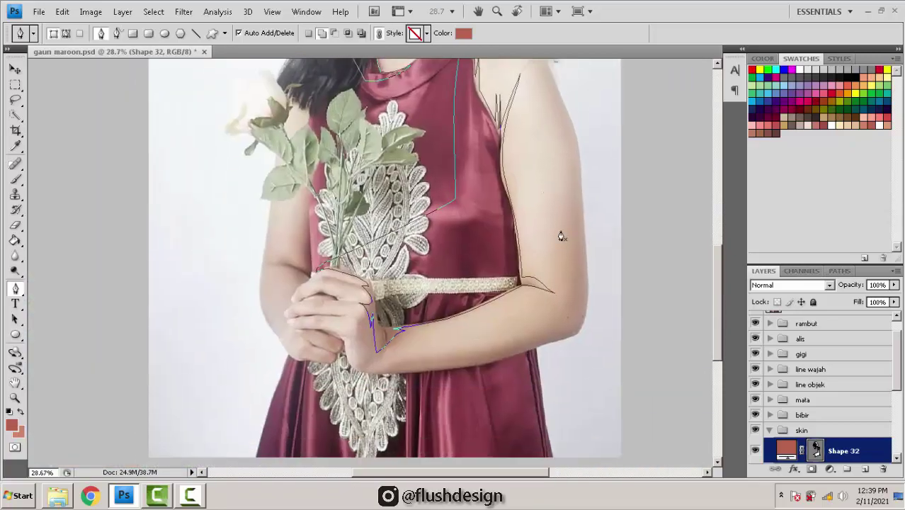
pyautogui.hotkey('ctrl', '+')
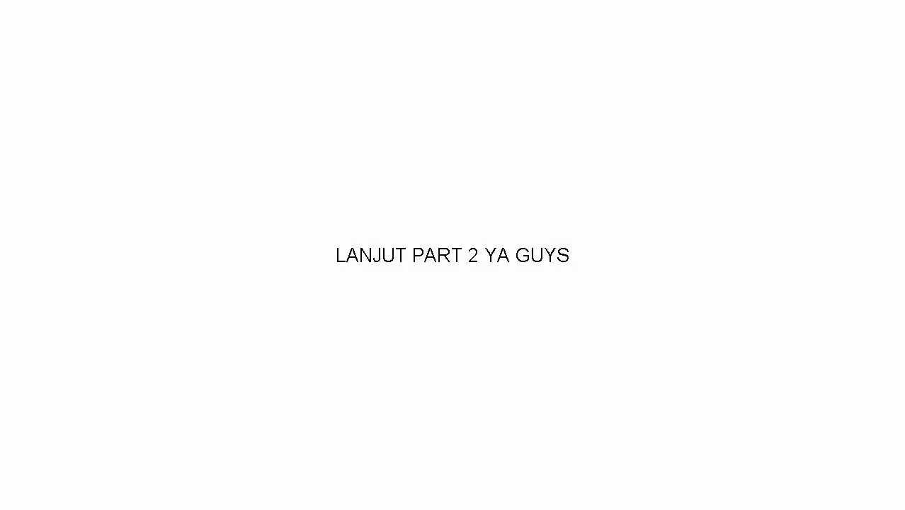